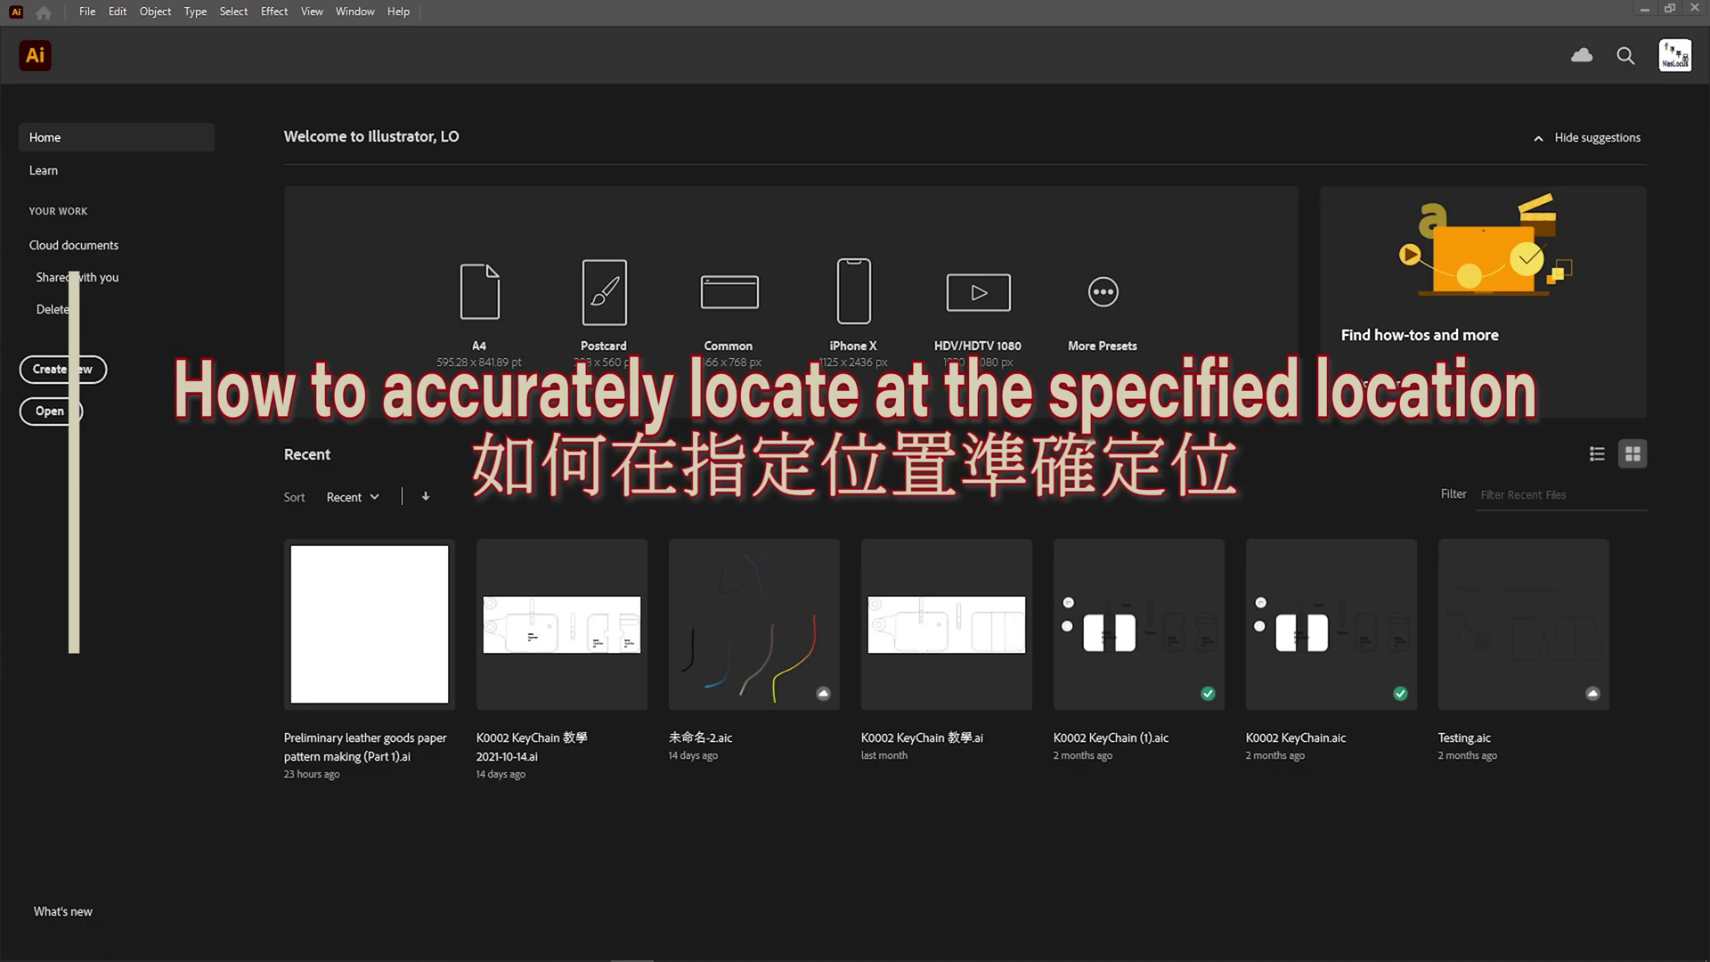
Create a blank 100 × 100 cm document in centimetres named 'Paper Pattern Part 1'
left_click(88, 380)
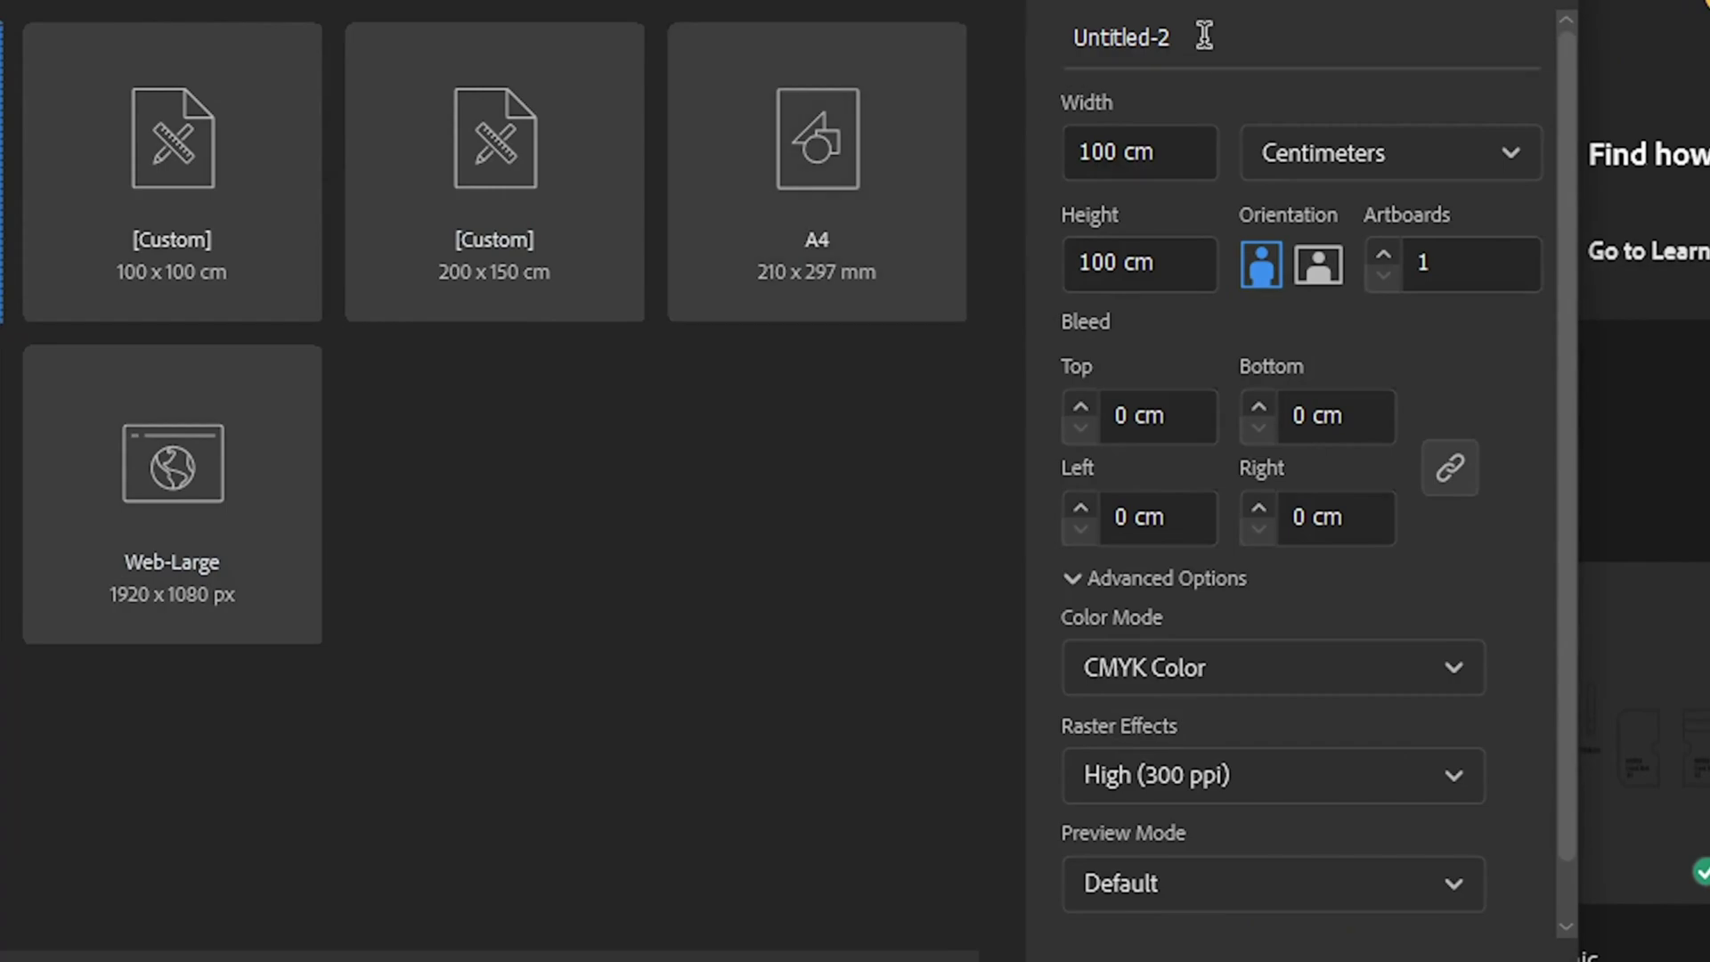
left_click(1204, 36)
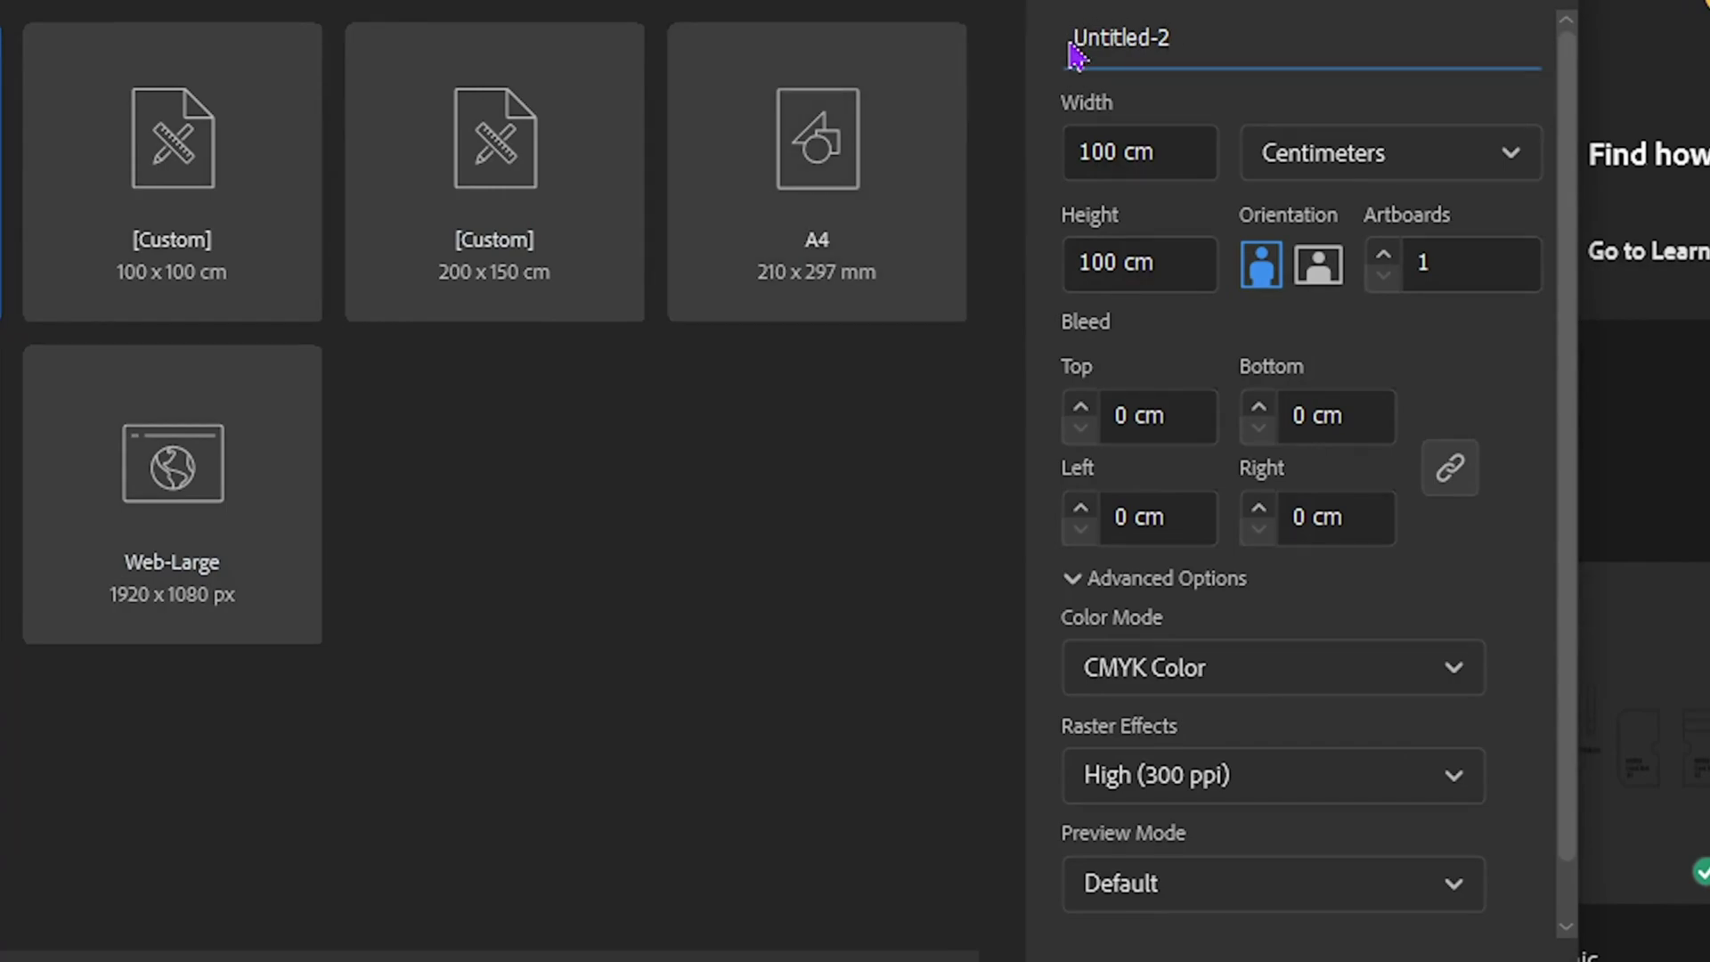
type("Paper Pattern Part 1")
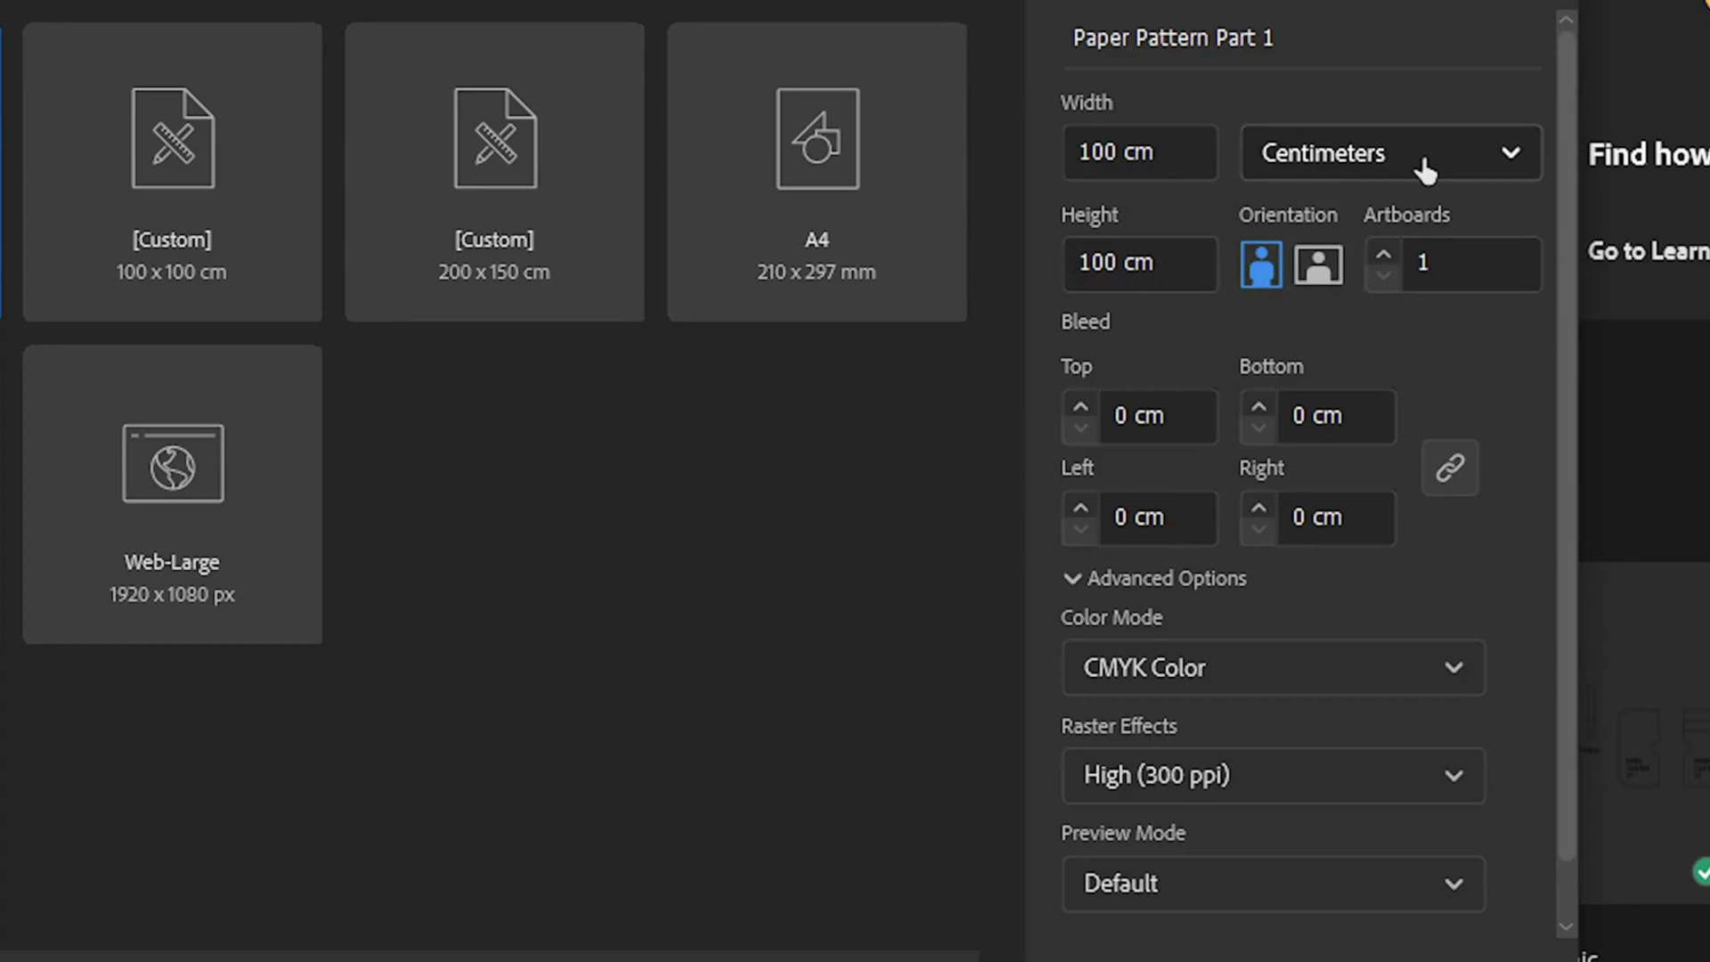
left_click(1508, 160)
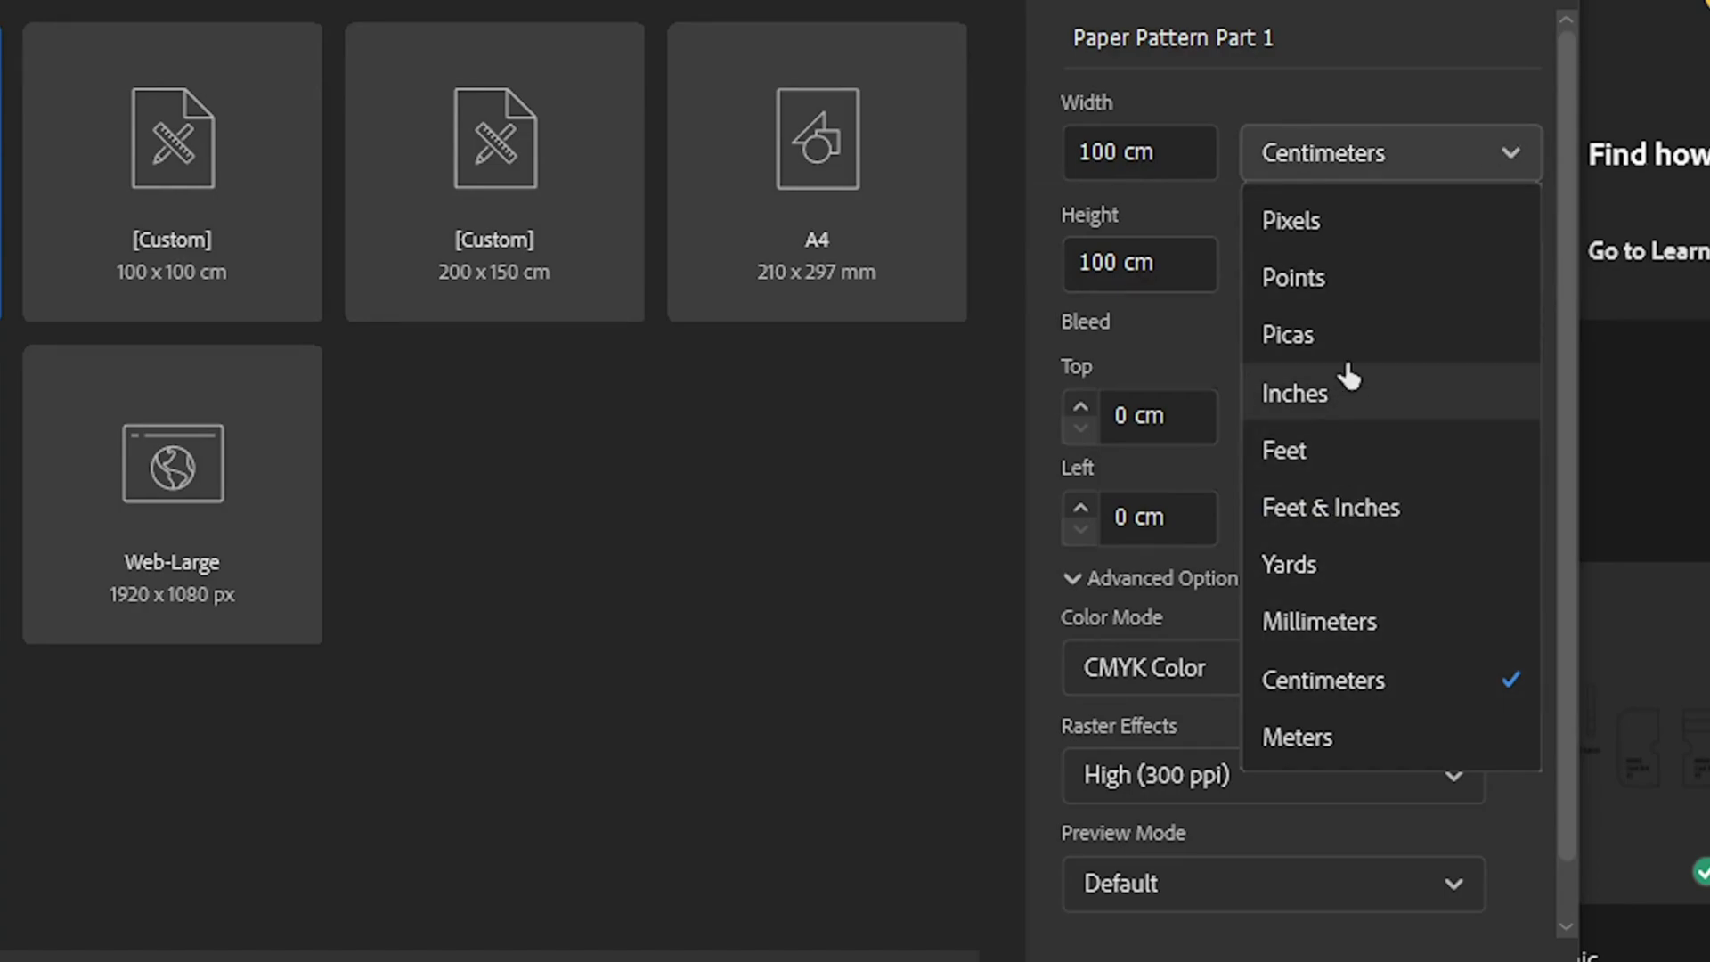
left_click(1356, 693)
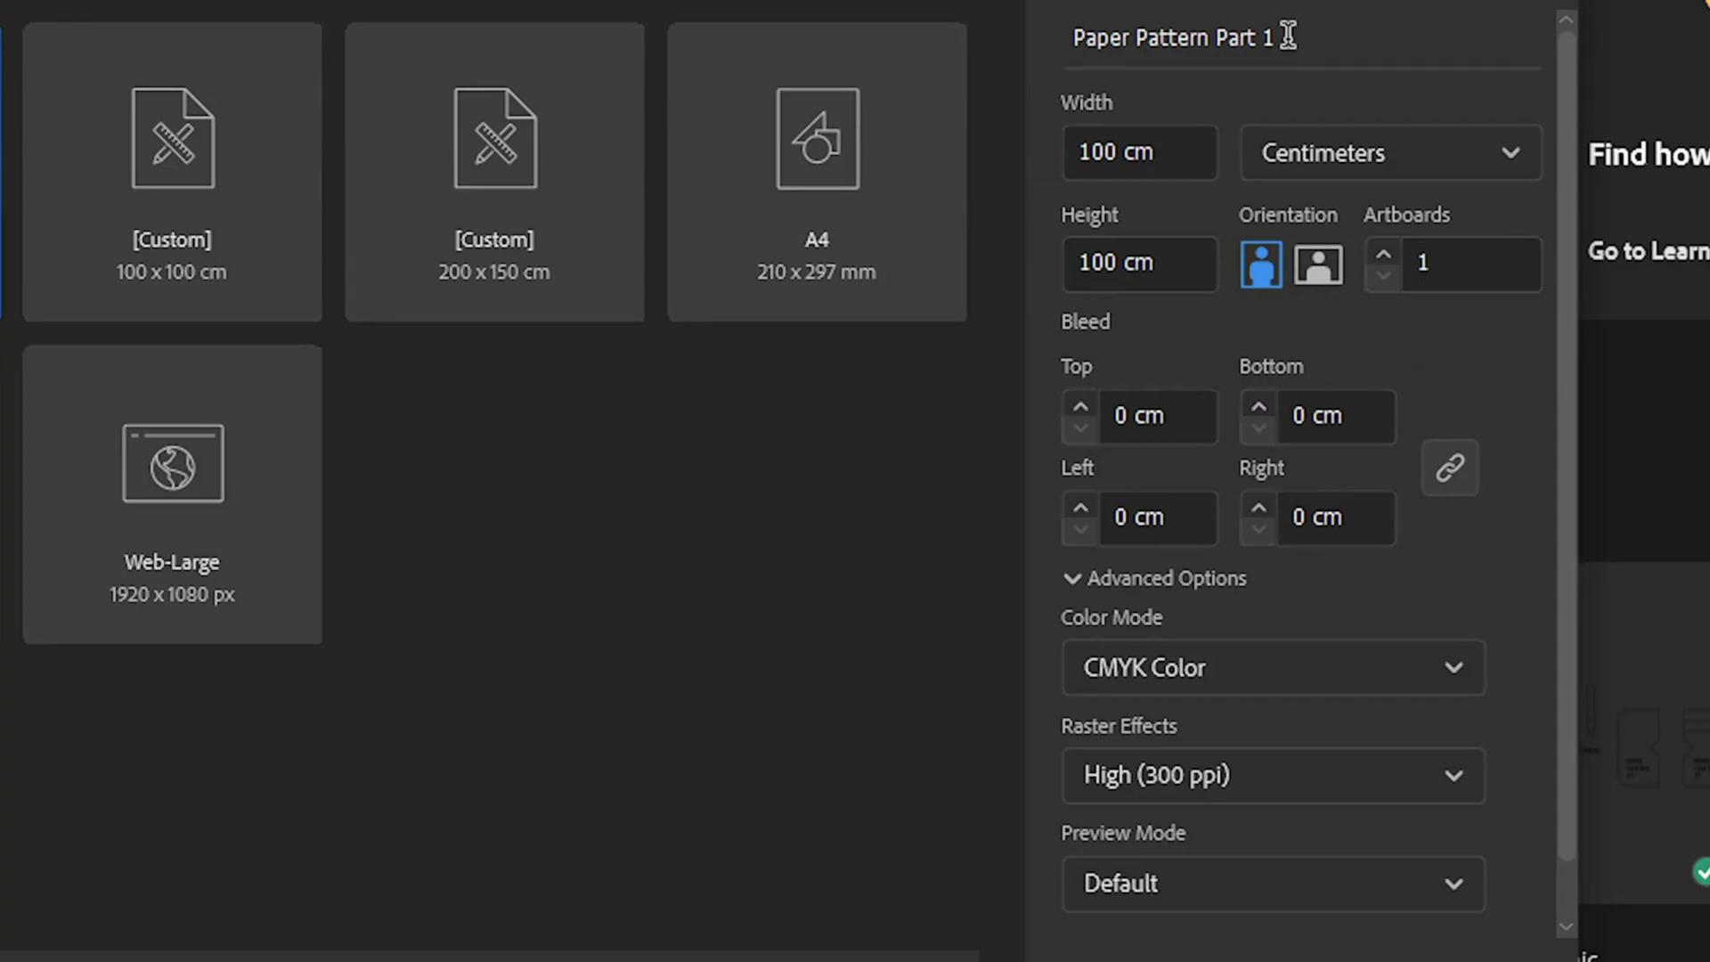
left_click(1299, 952)
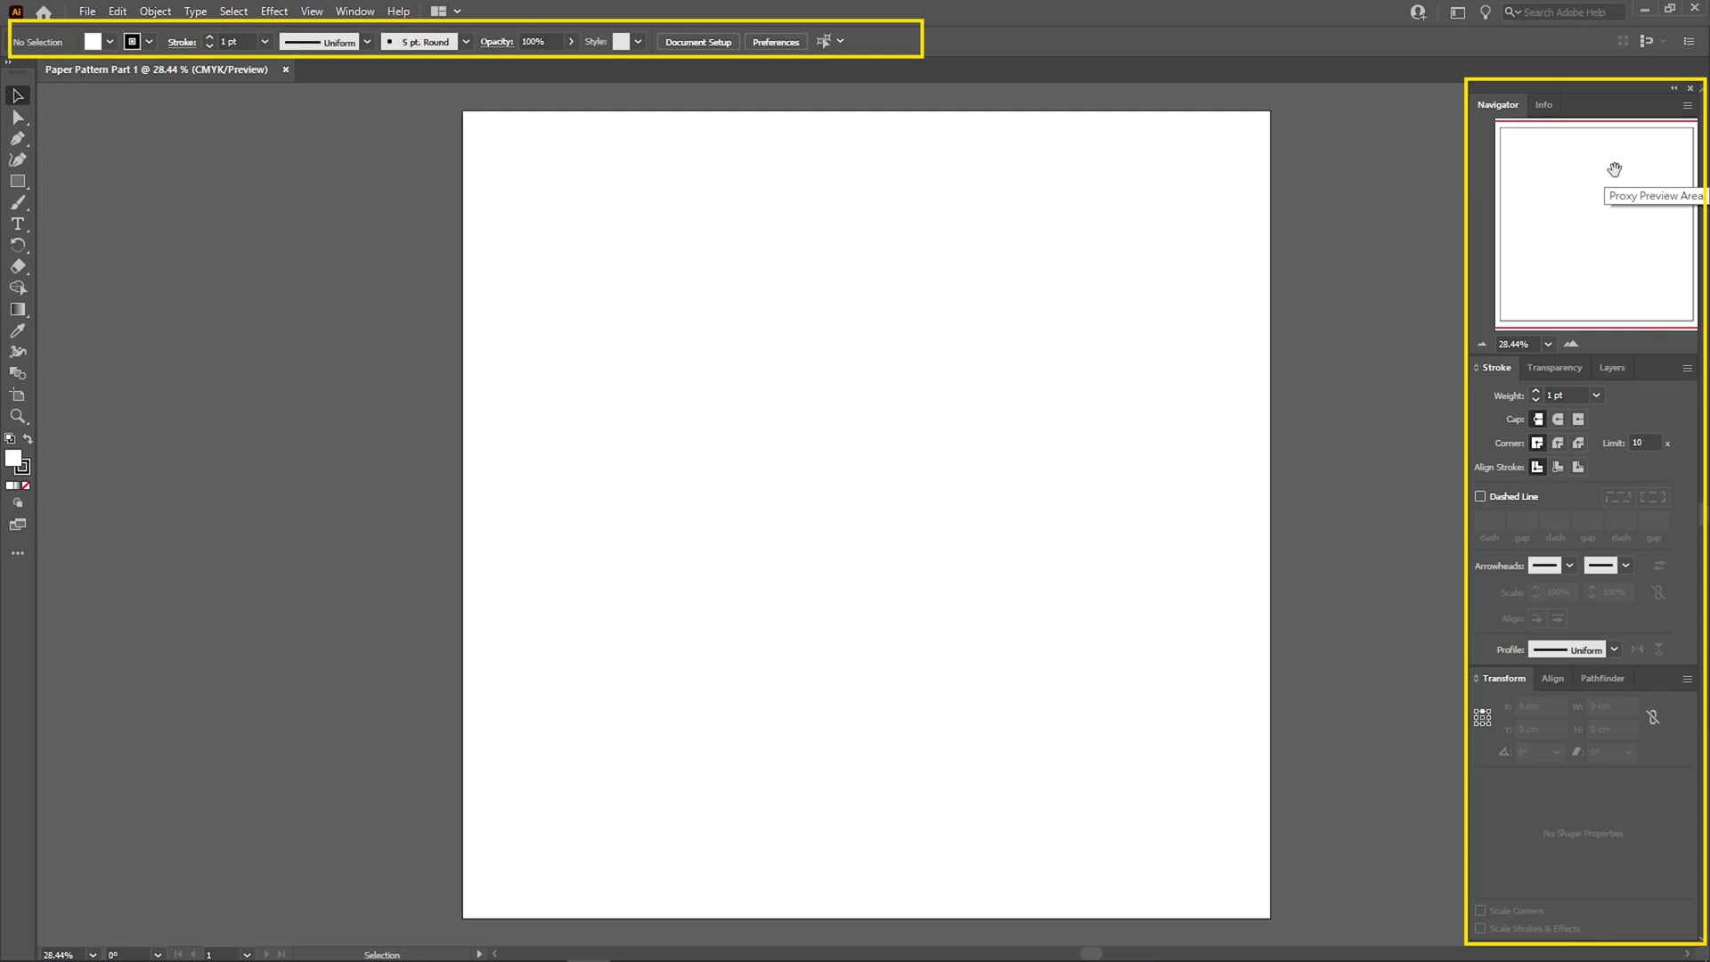
Show the Control bar and zoom to 100% on the artboard's upper-left corner
left_click(355, 11)
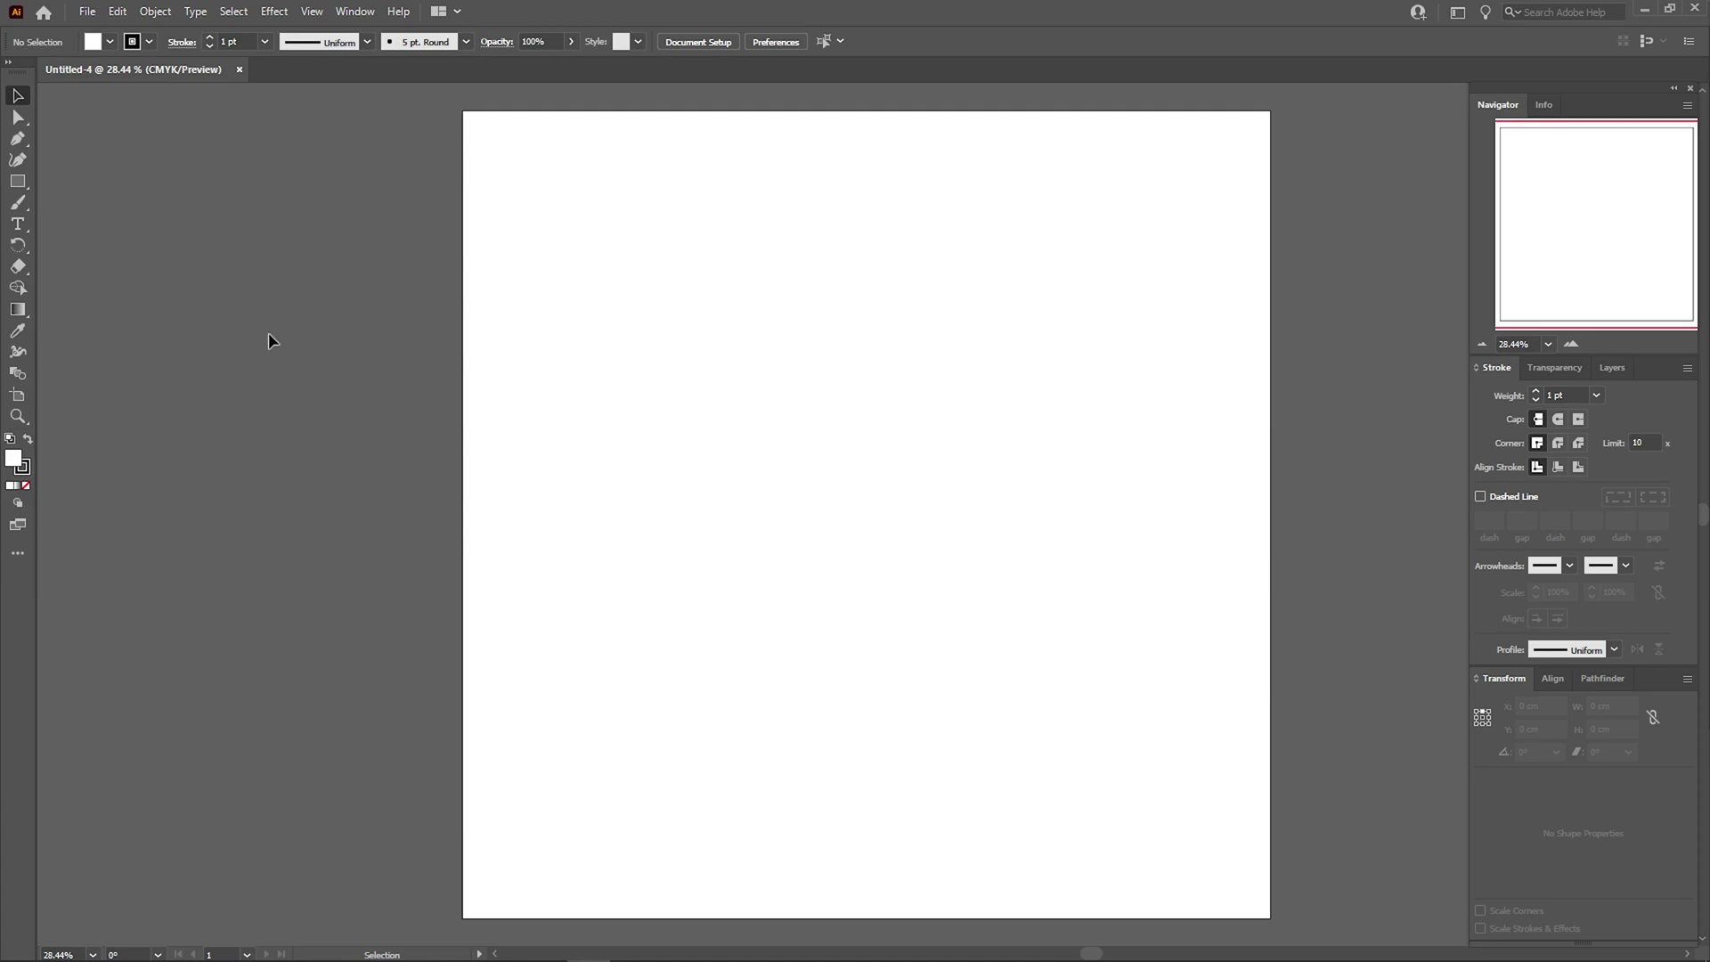
left_click(18, 416)
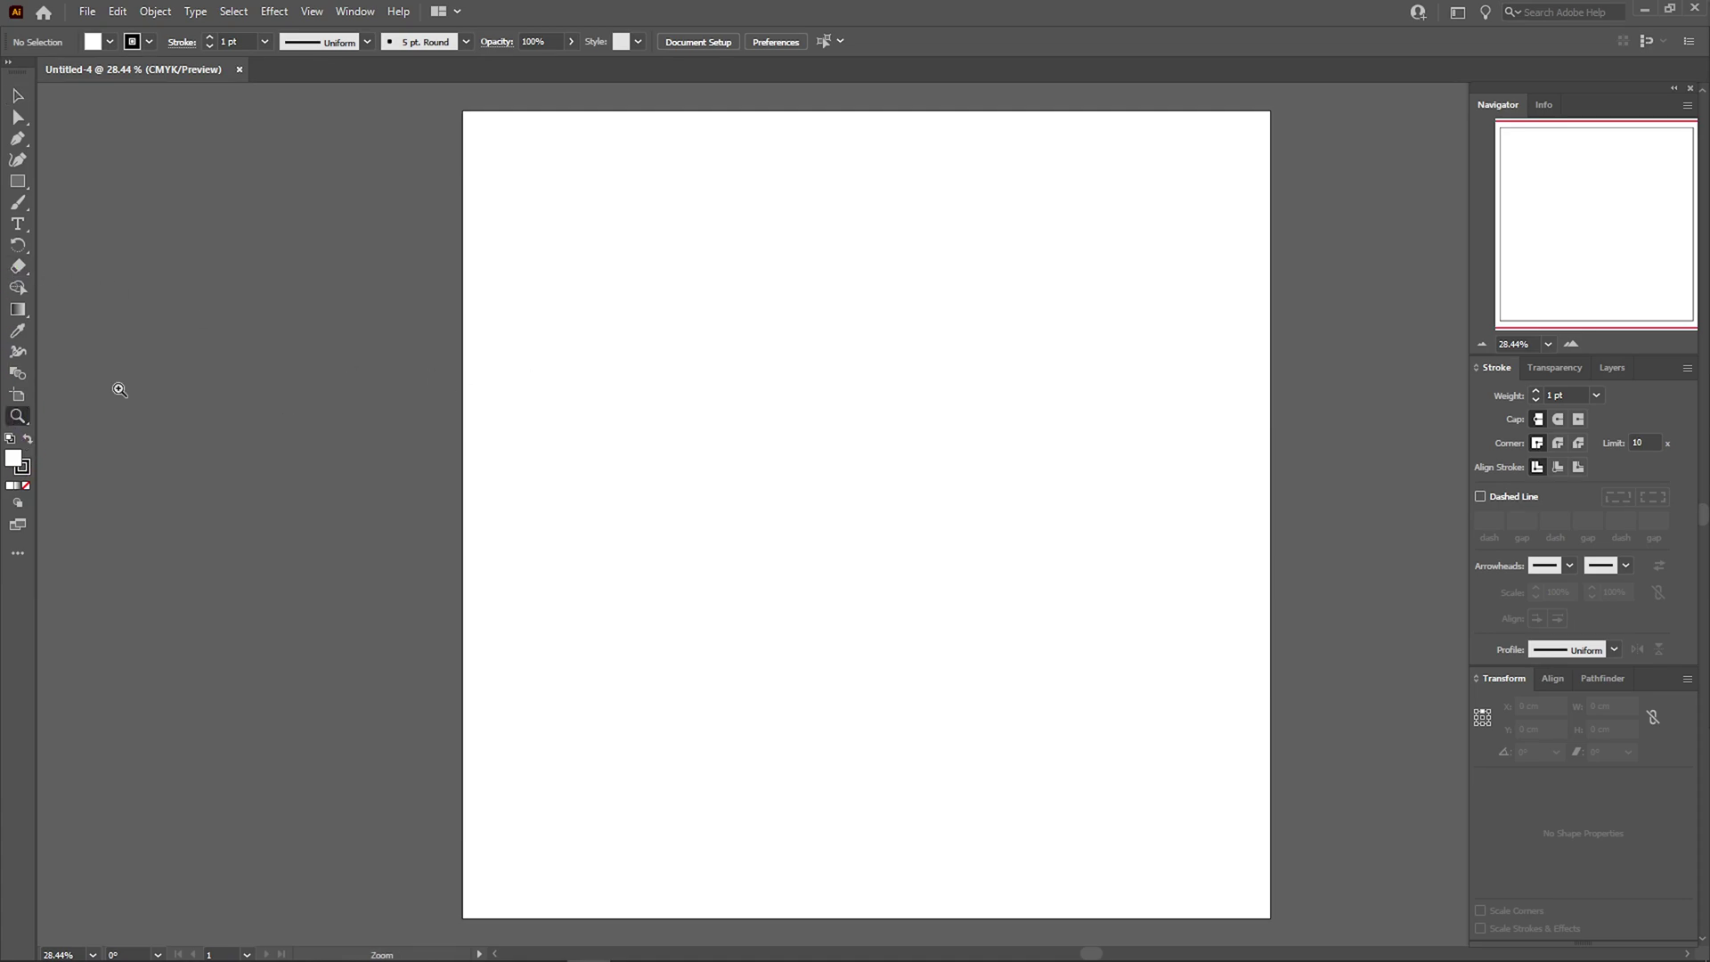
left_click(578, 229)
left_click_drag(329, 233, 319, 227)
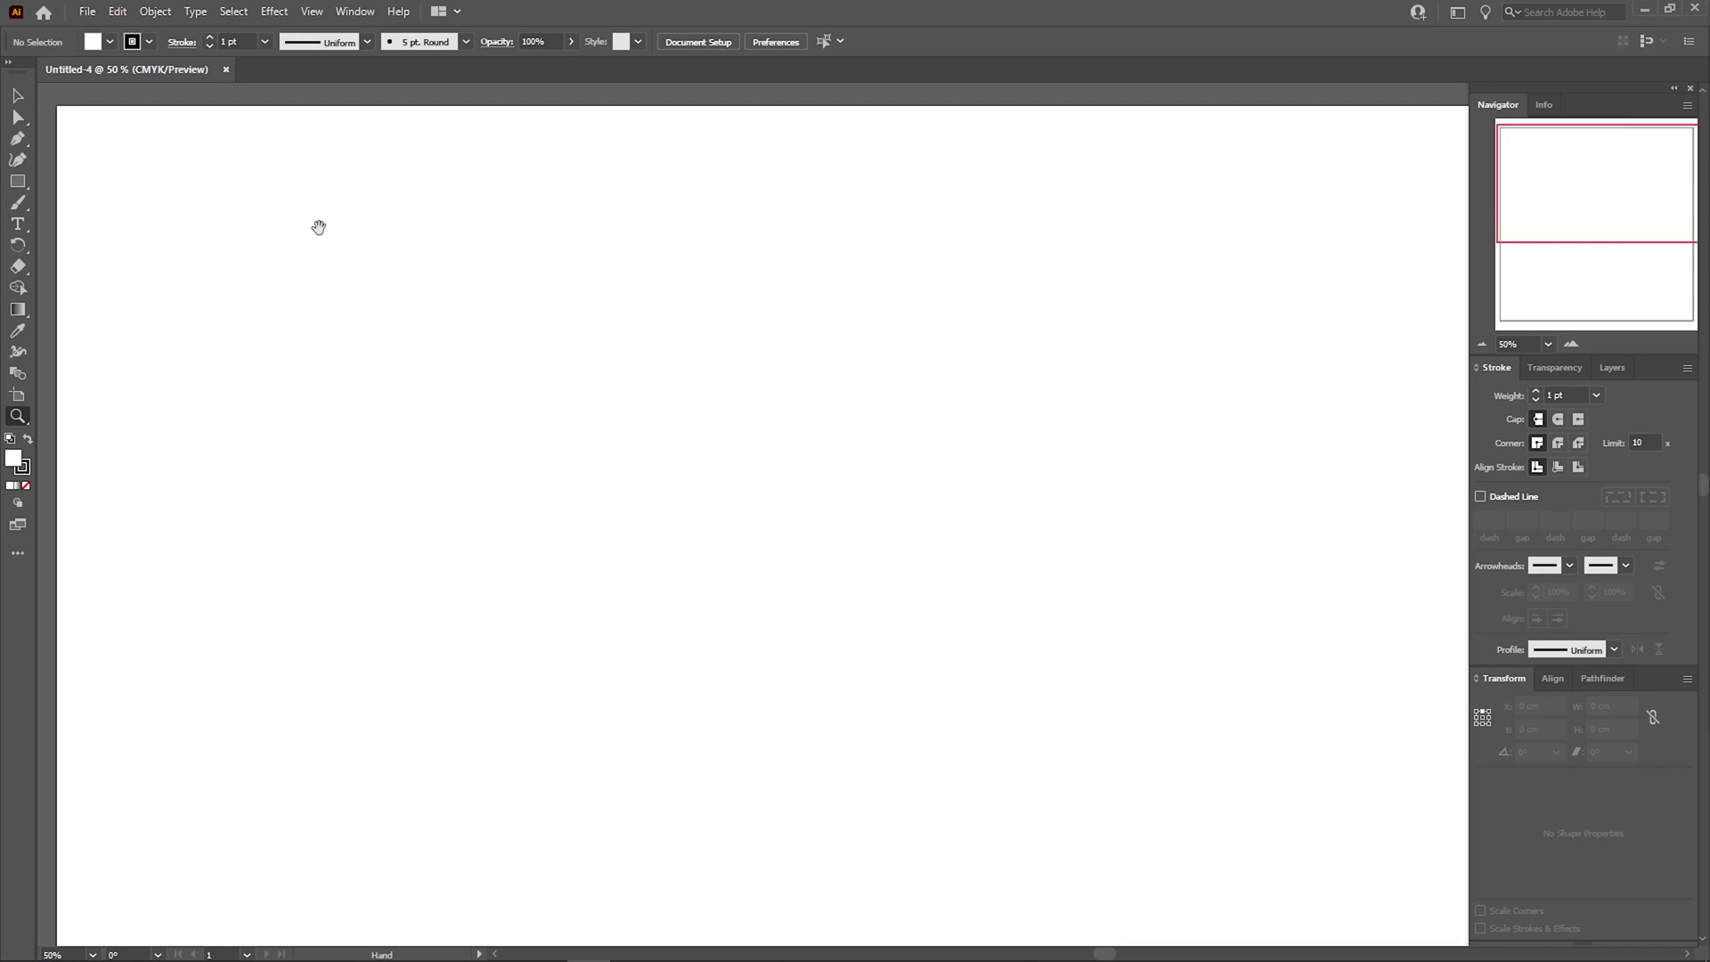
key("ctrl+1")
key("v")
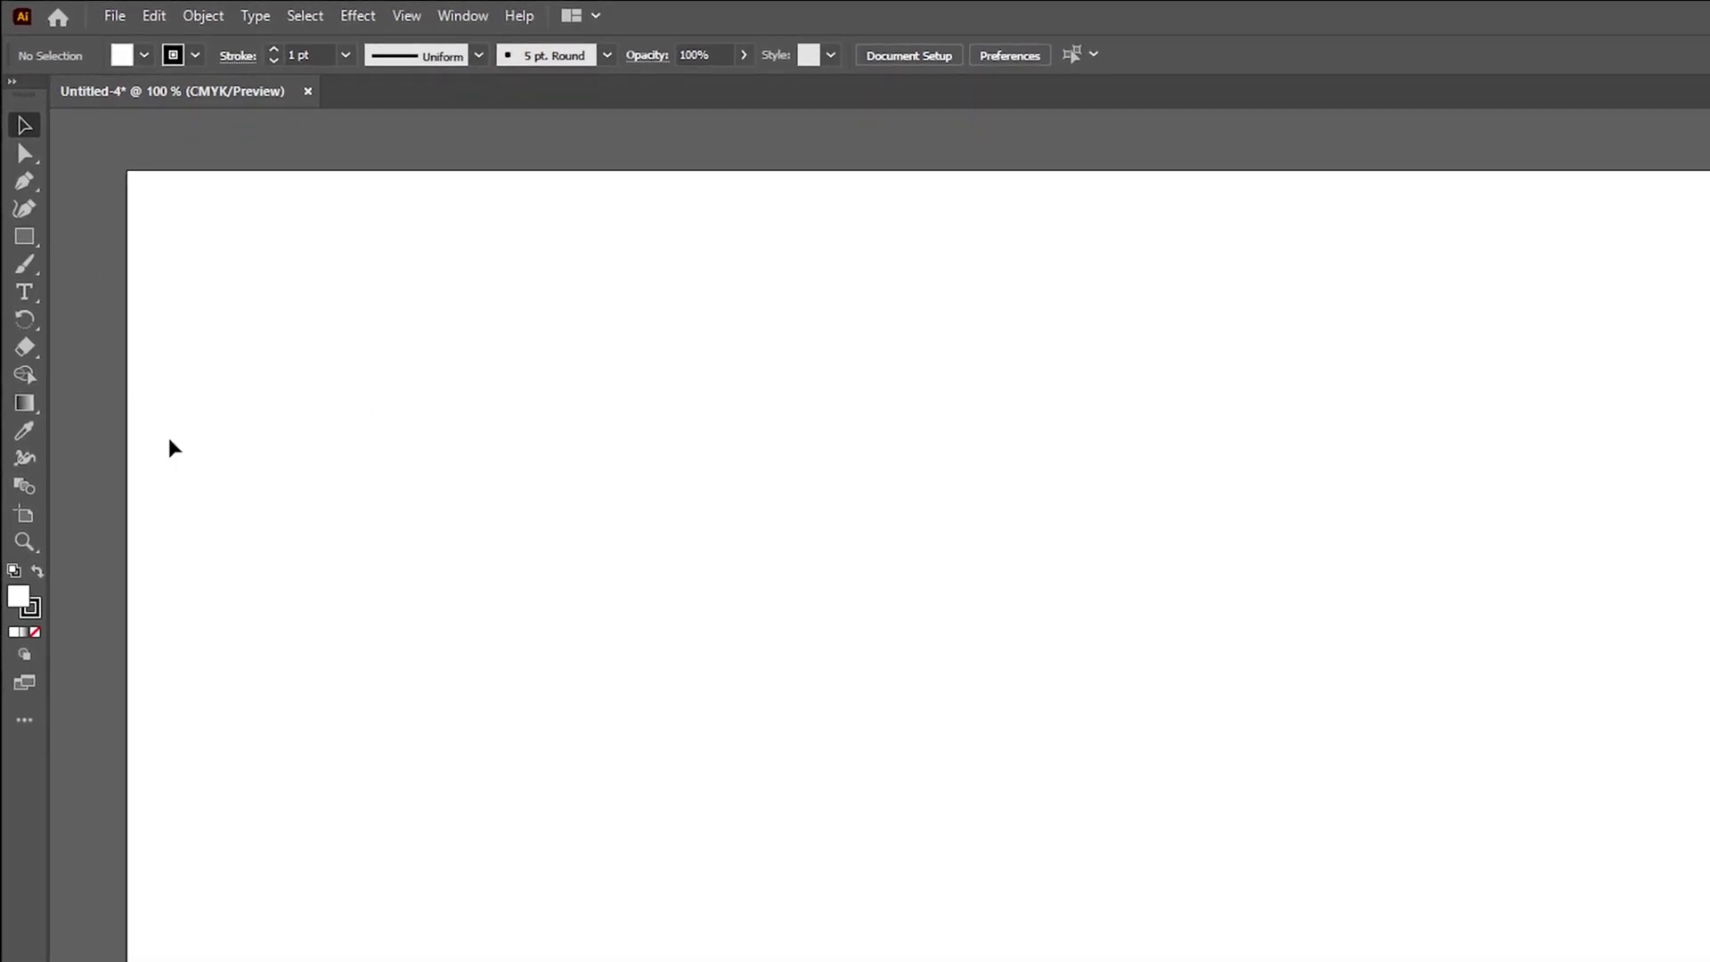
Draw a rectangle of width 15 cm and height 10 cm with the Rectangle Tool
left_click_drag(24, 237, 174, 250)
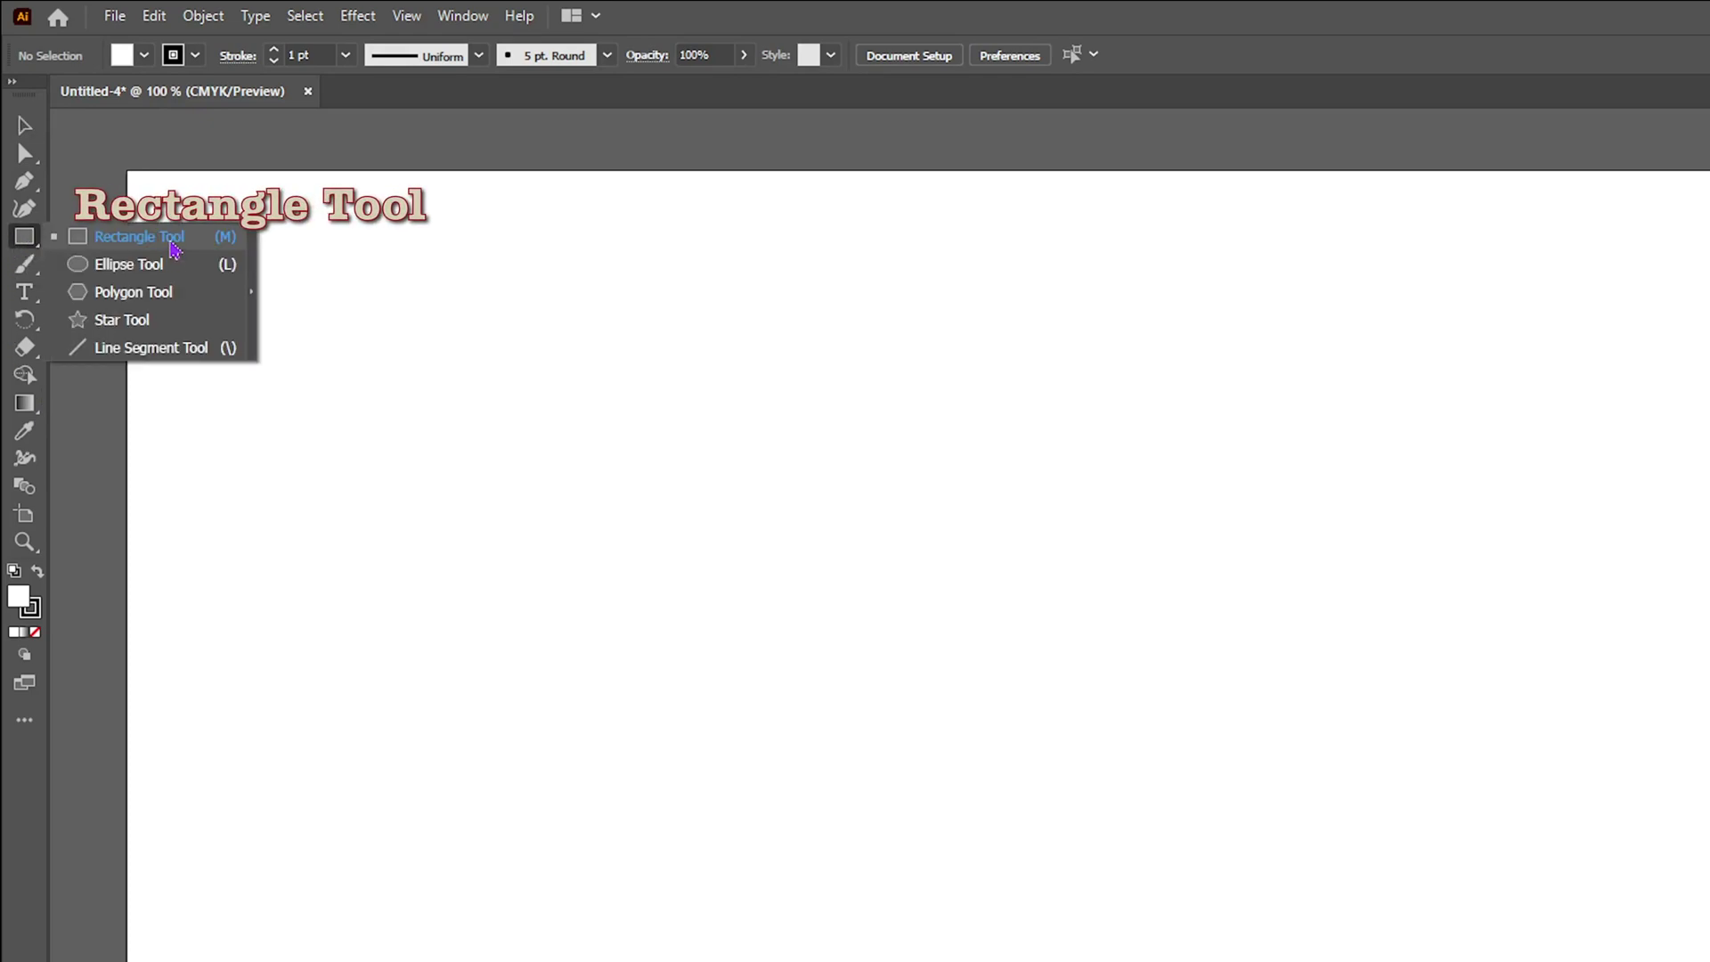
left_click(173, 247)
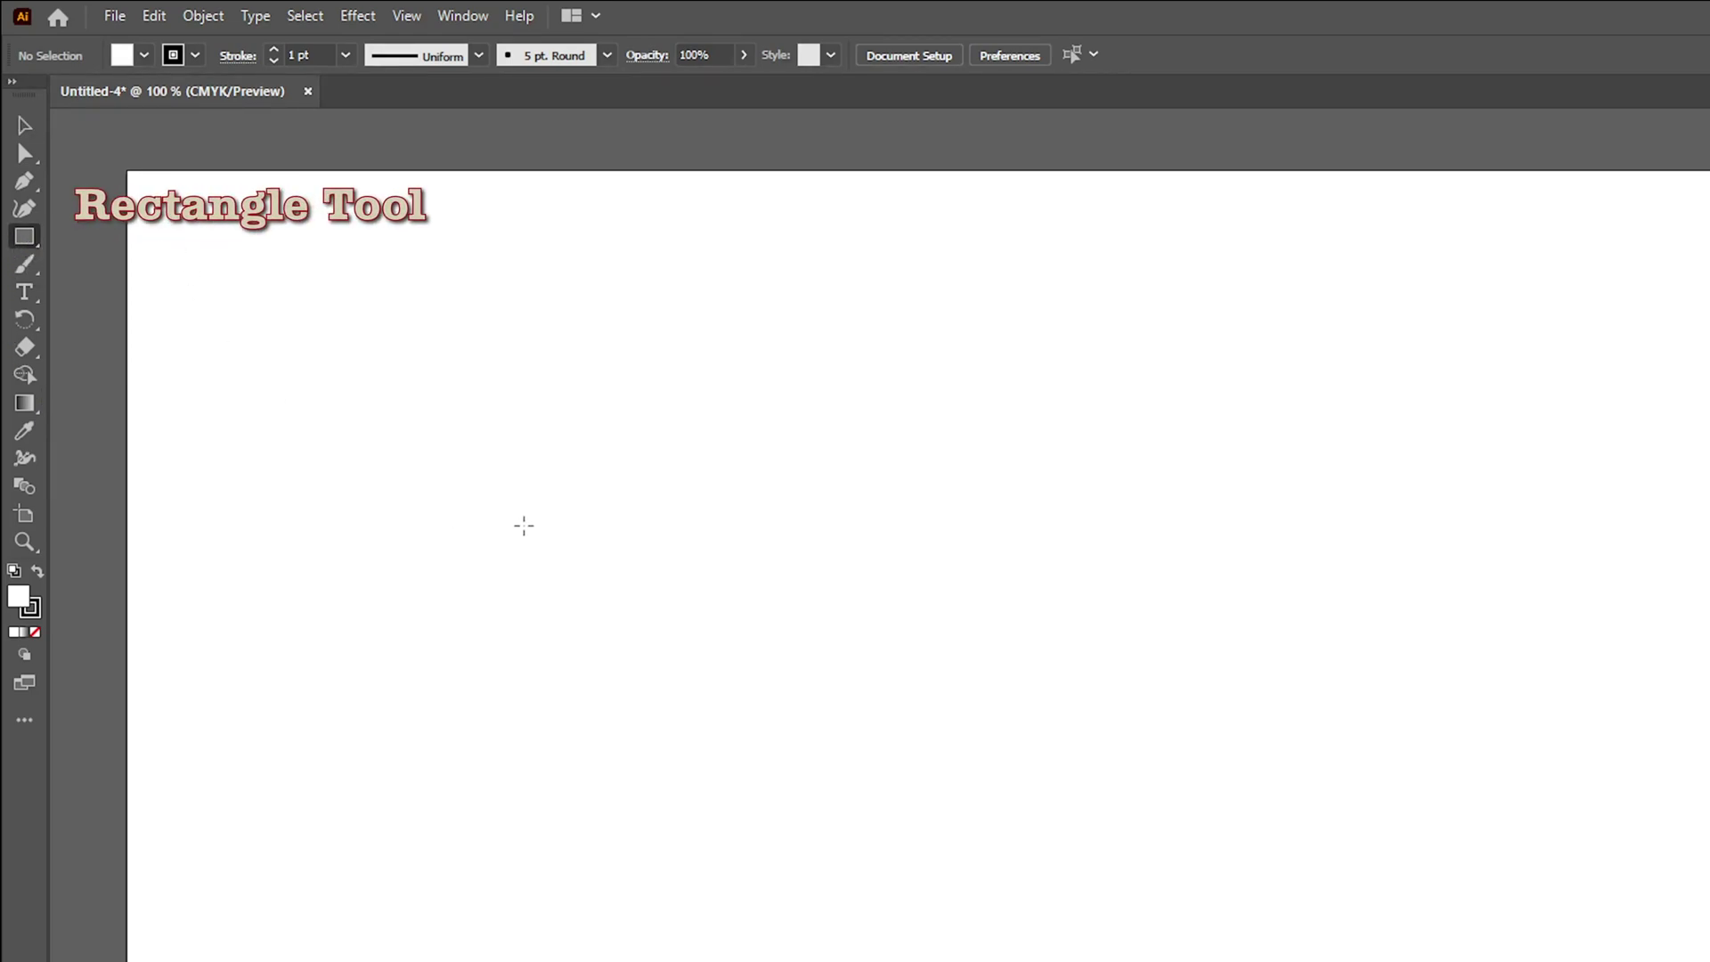
left_click(525, 531)
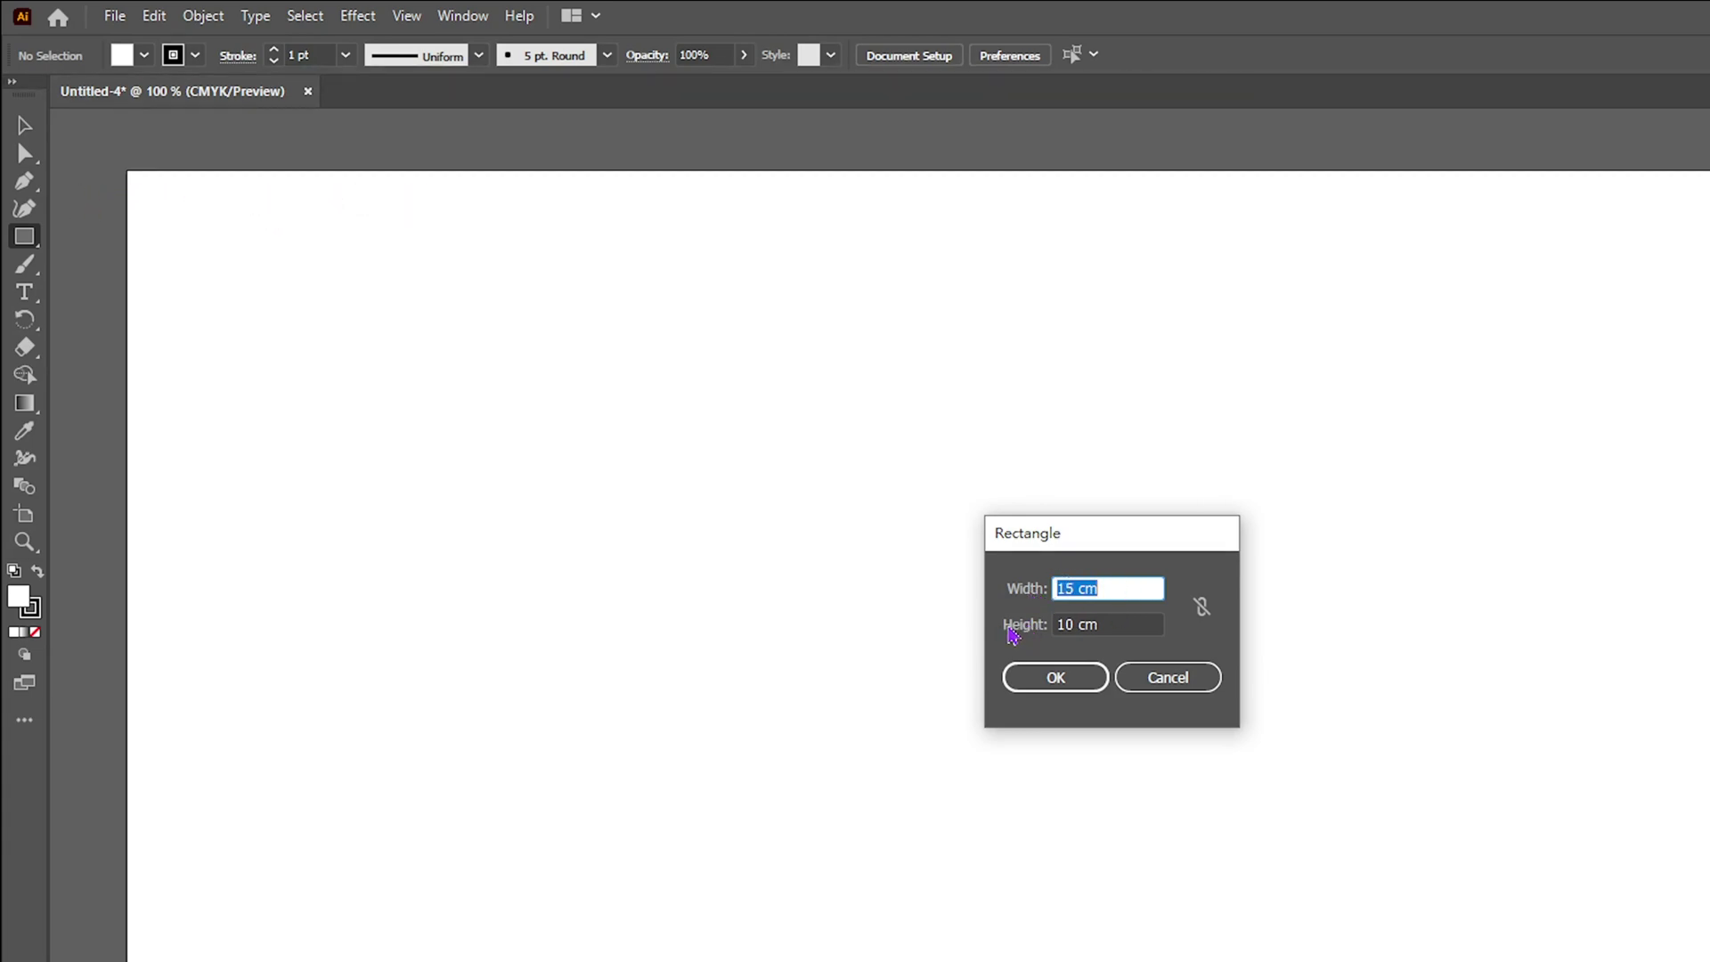
left_click(1063, 682)
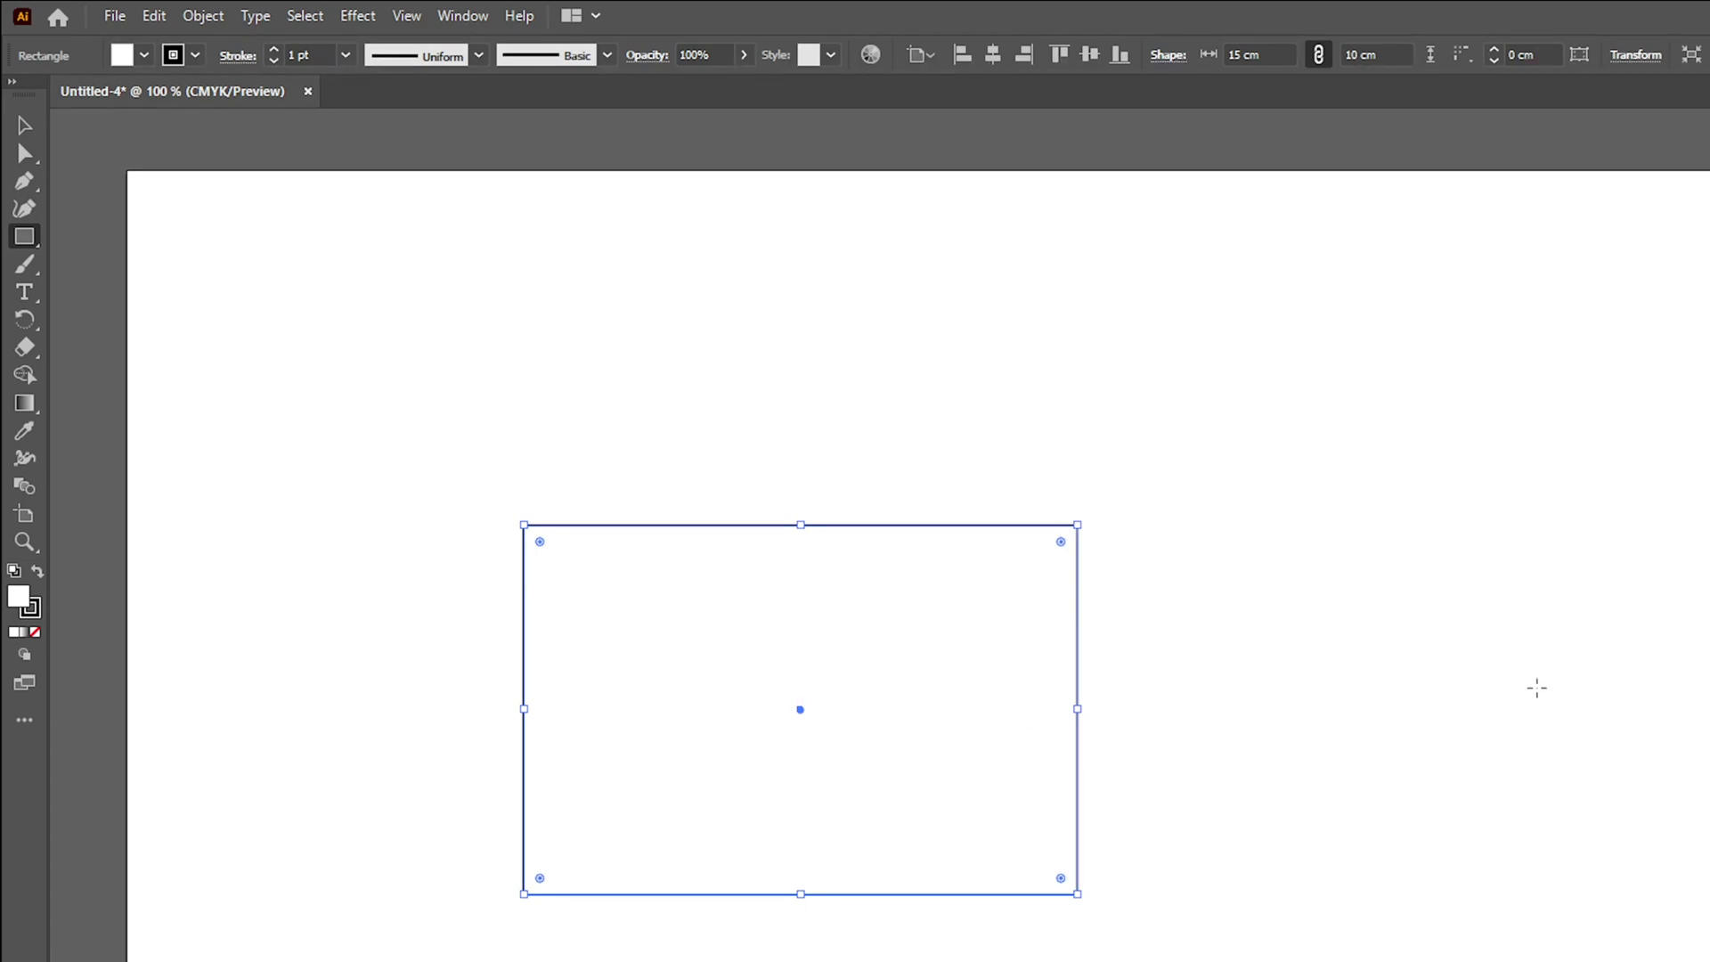
left_click(24, 126)
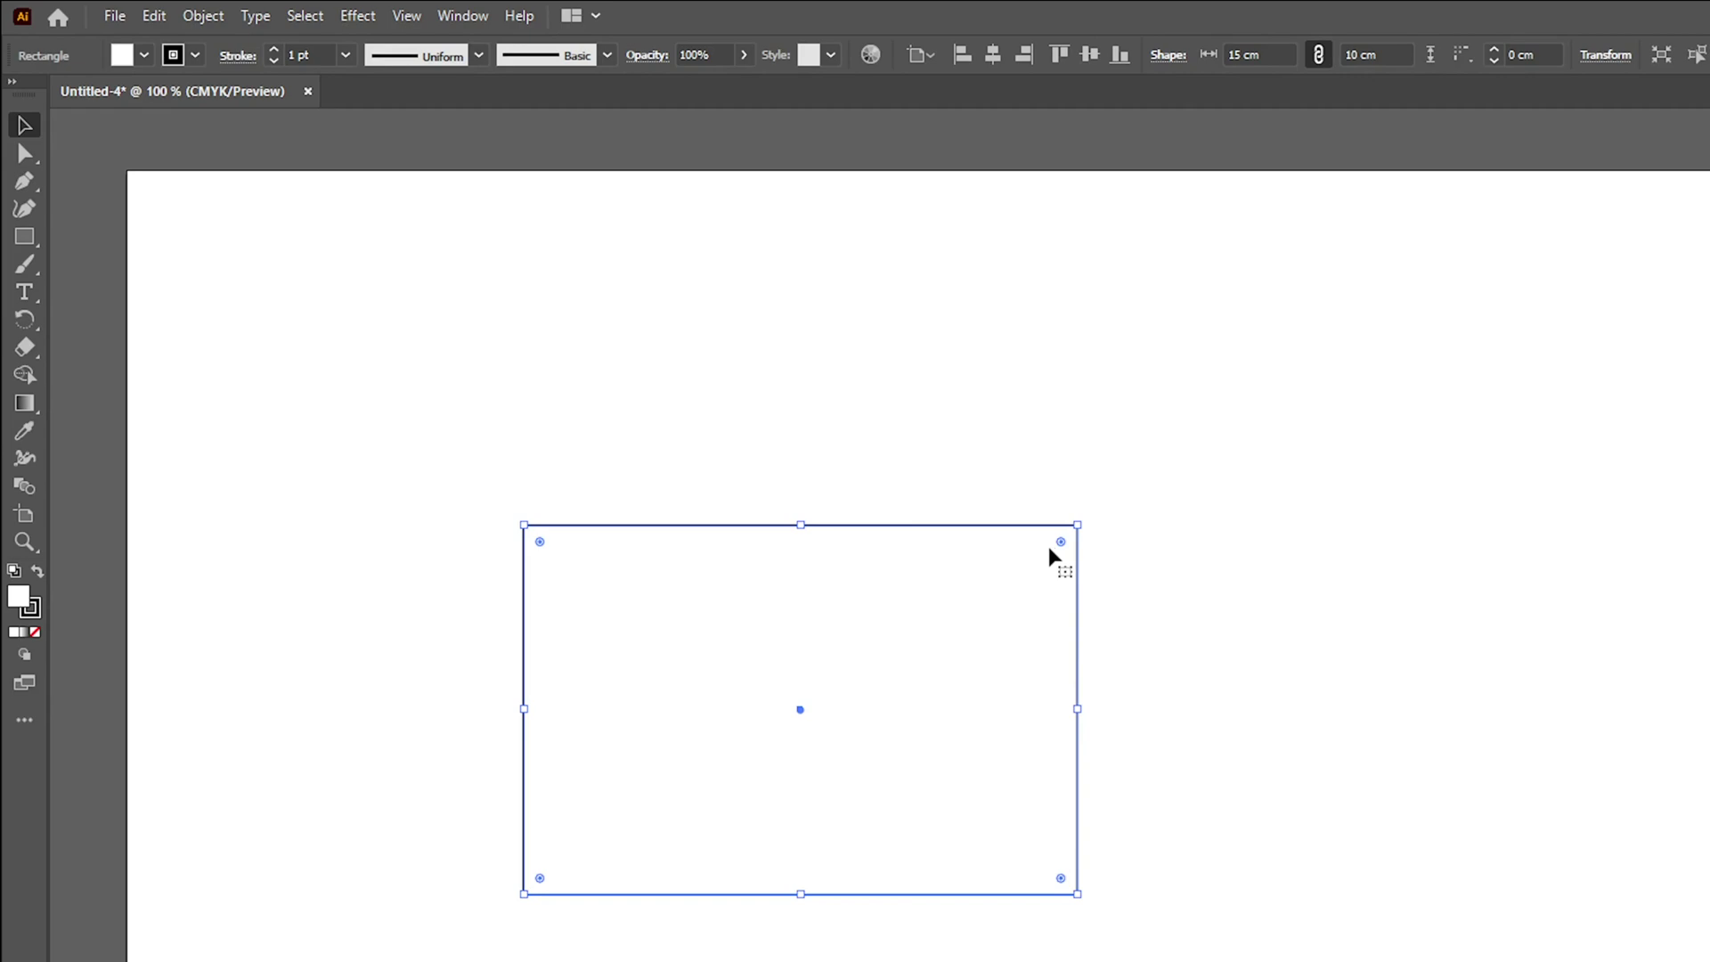
Drag the Live Corner widget to round all four corners, settling near 1.18 cm
left_click_drag(1061, 542, 1033, 586)
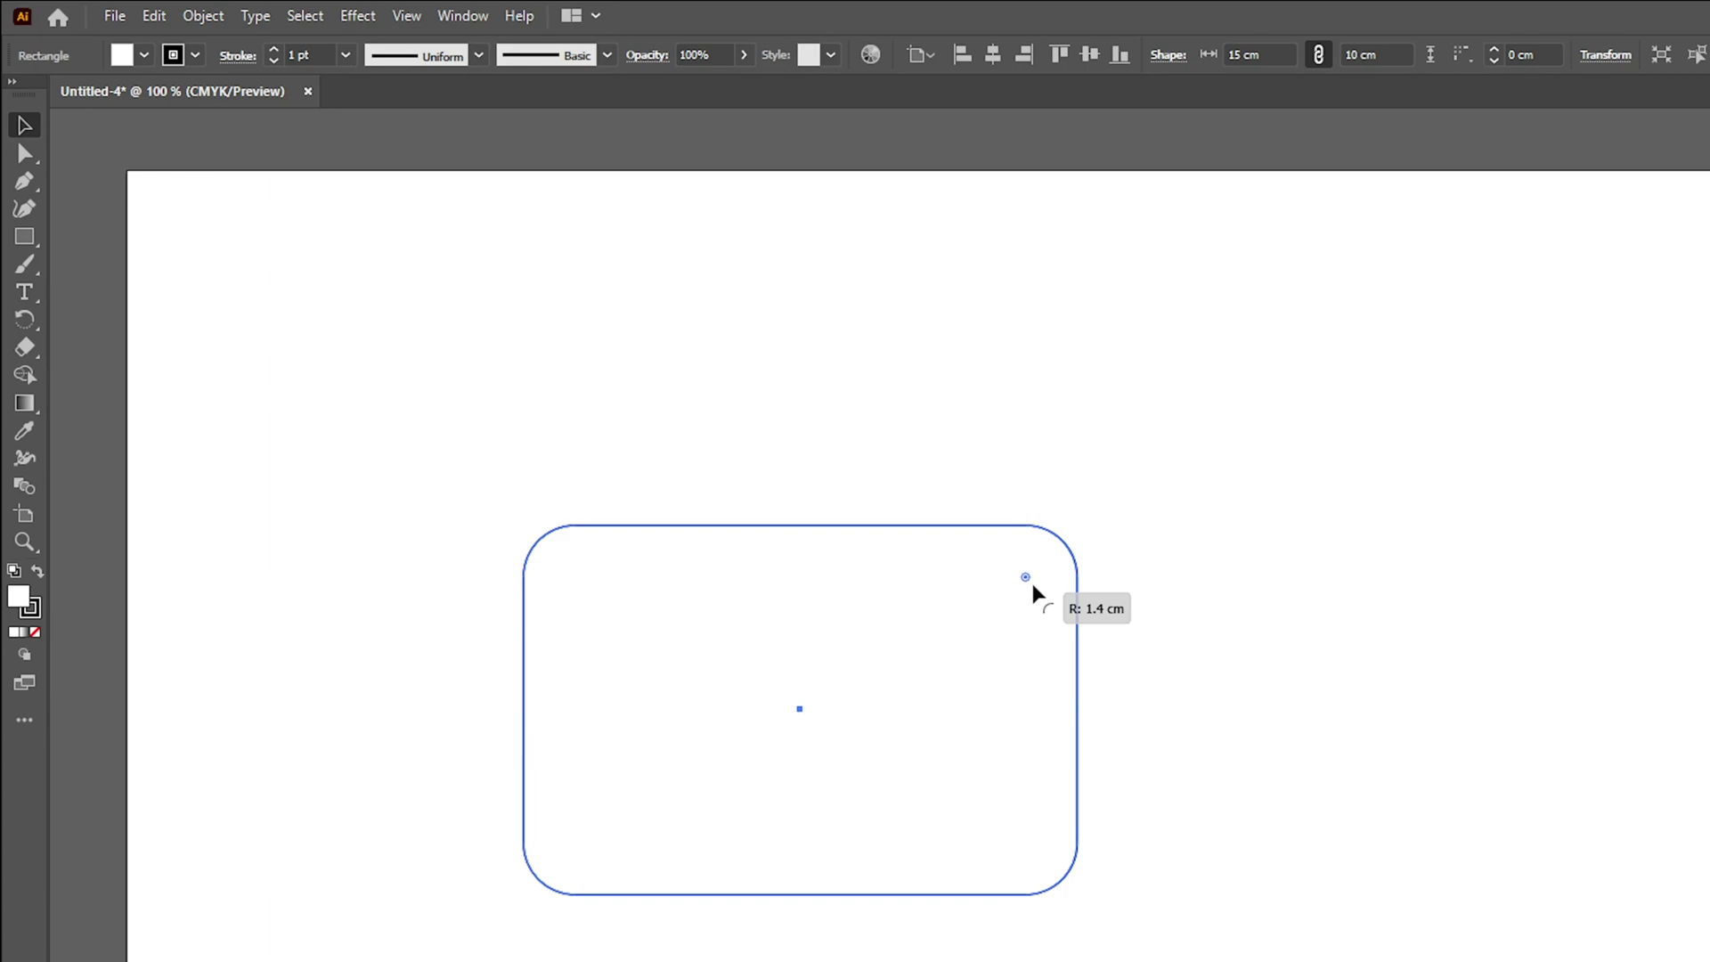
left_click_drag(1032, 585, 1032, 586)
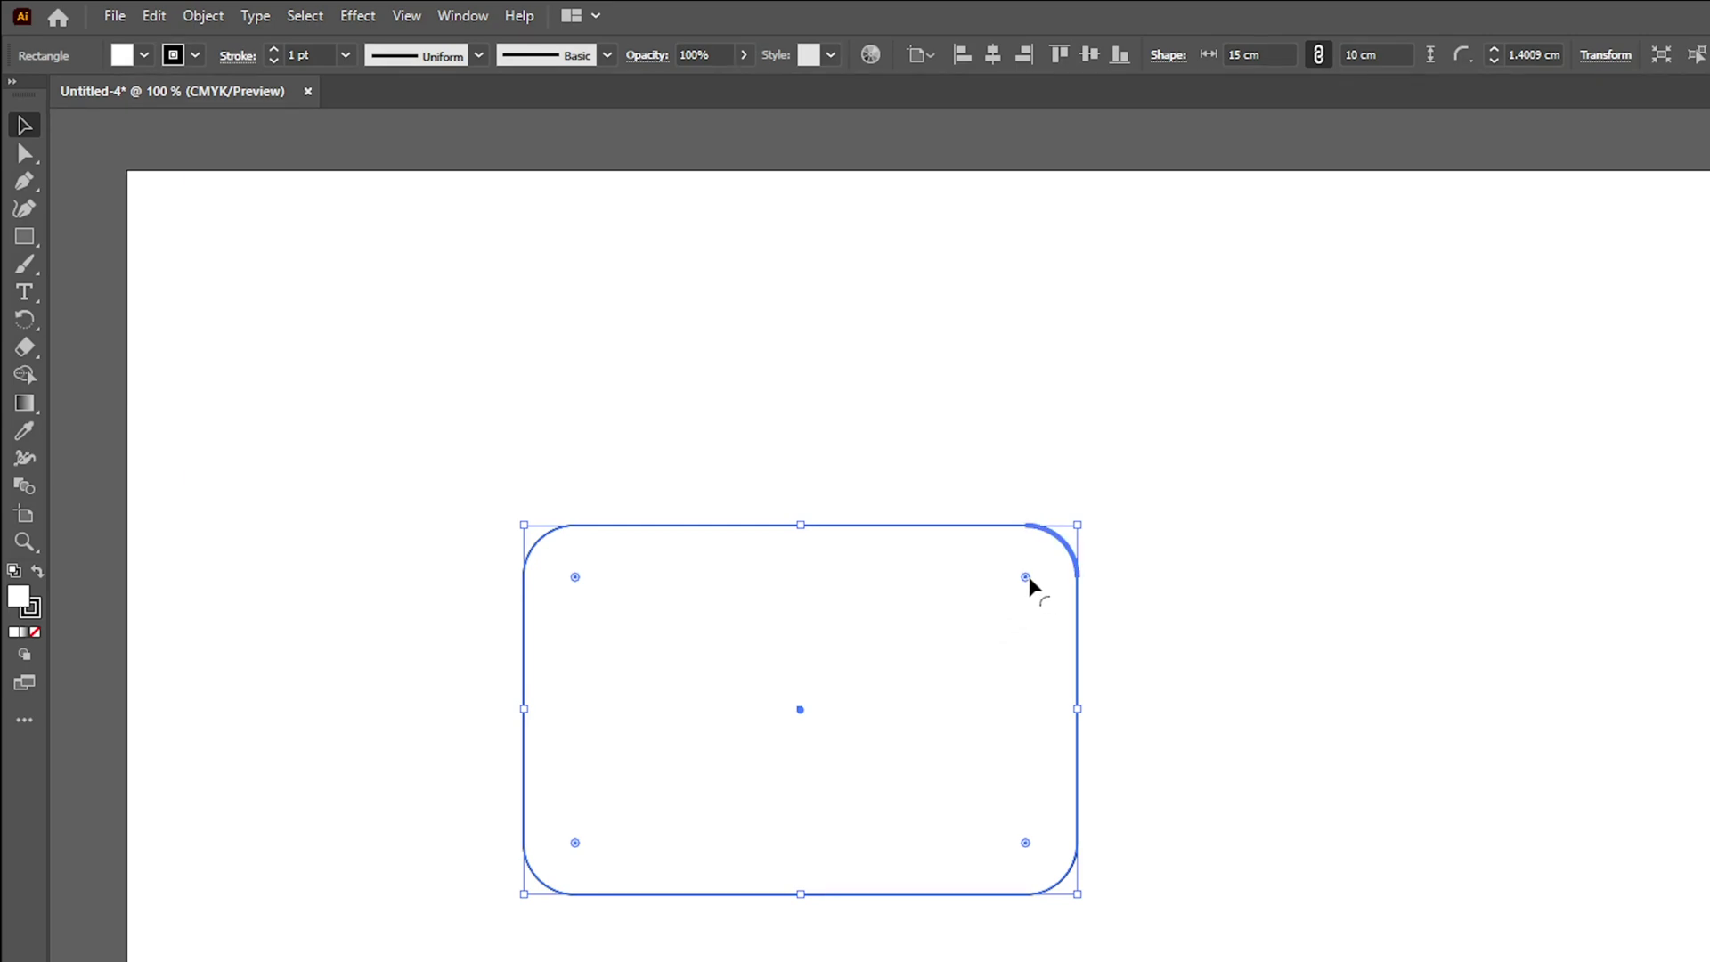
mouse_move(1027, 577)
left_mouse_down()
mouse_move(1046, 565)
mouse_move(1035, 574)
left_mouse_up()
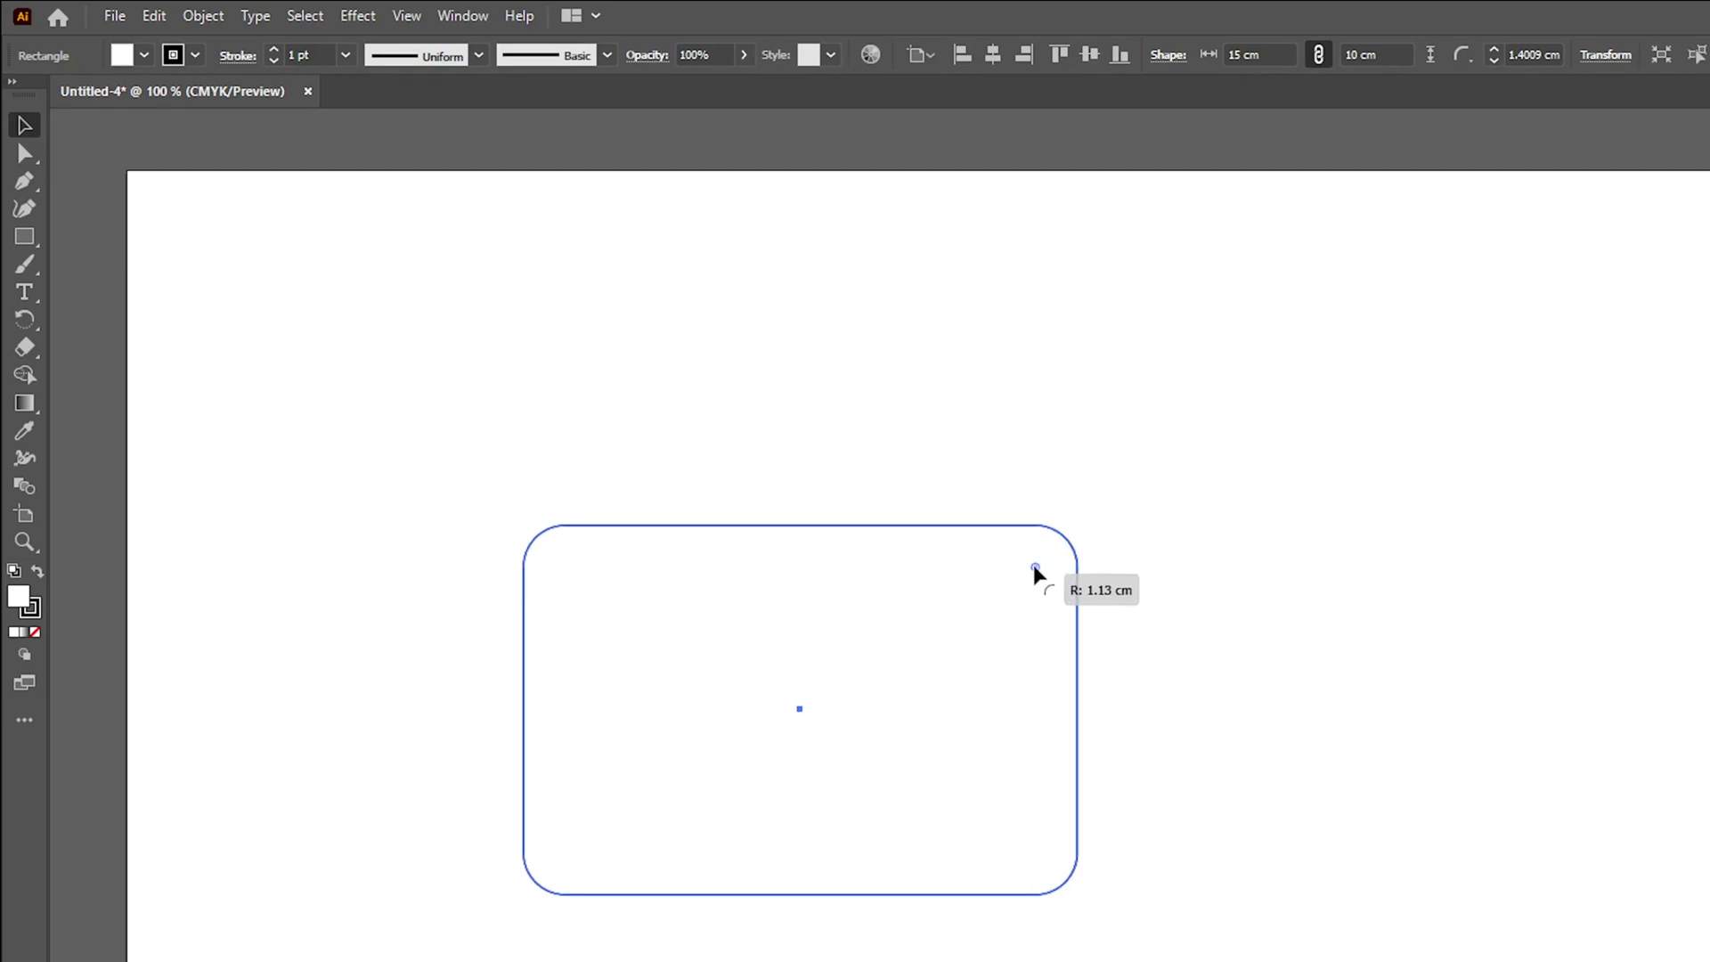
left_click_drag(1035, 570, 1031, 573)
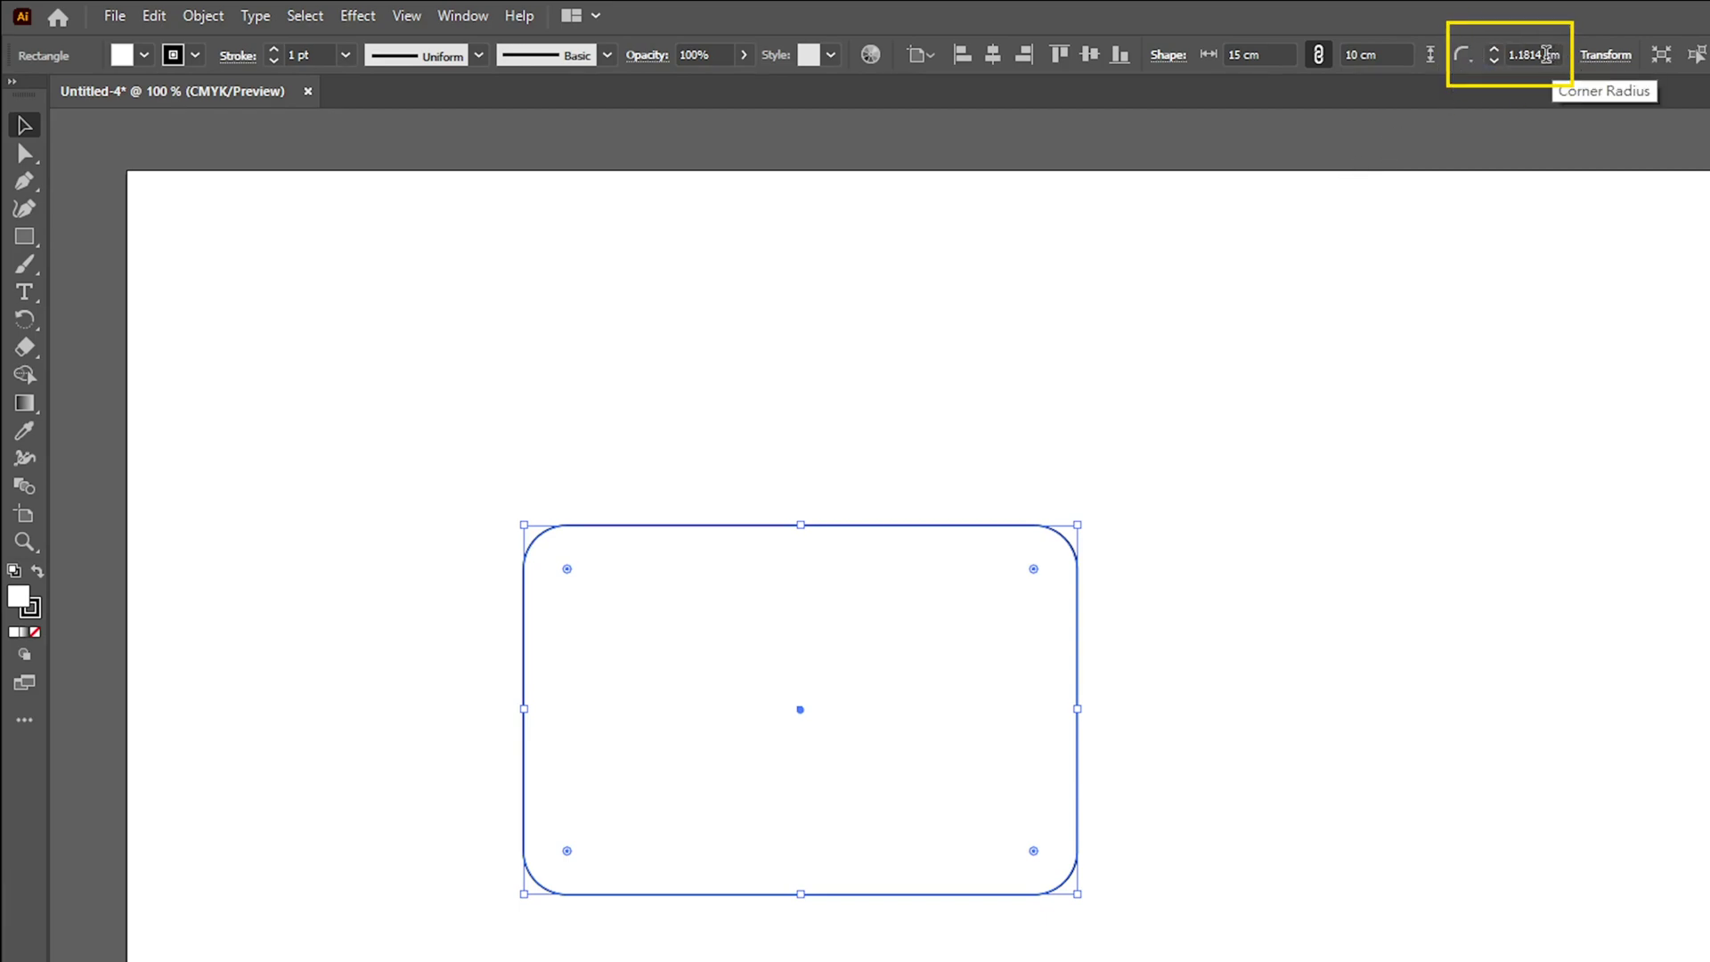
Enter 1.8 cm in the Corner Radius field, then deselect the rectangle
double_click(1541, 54)
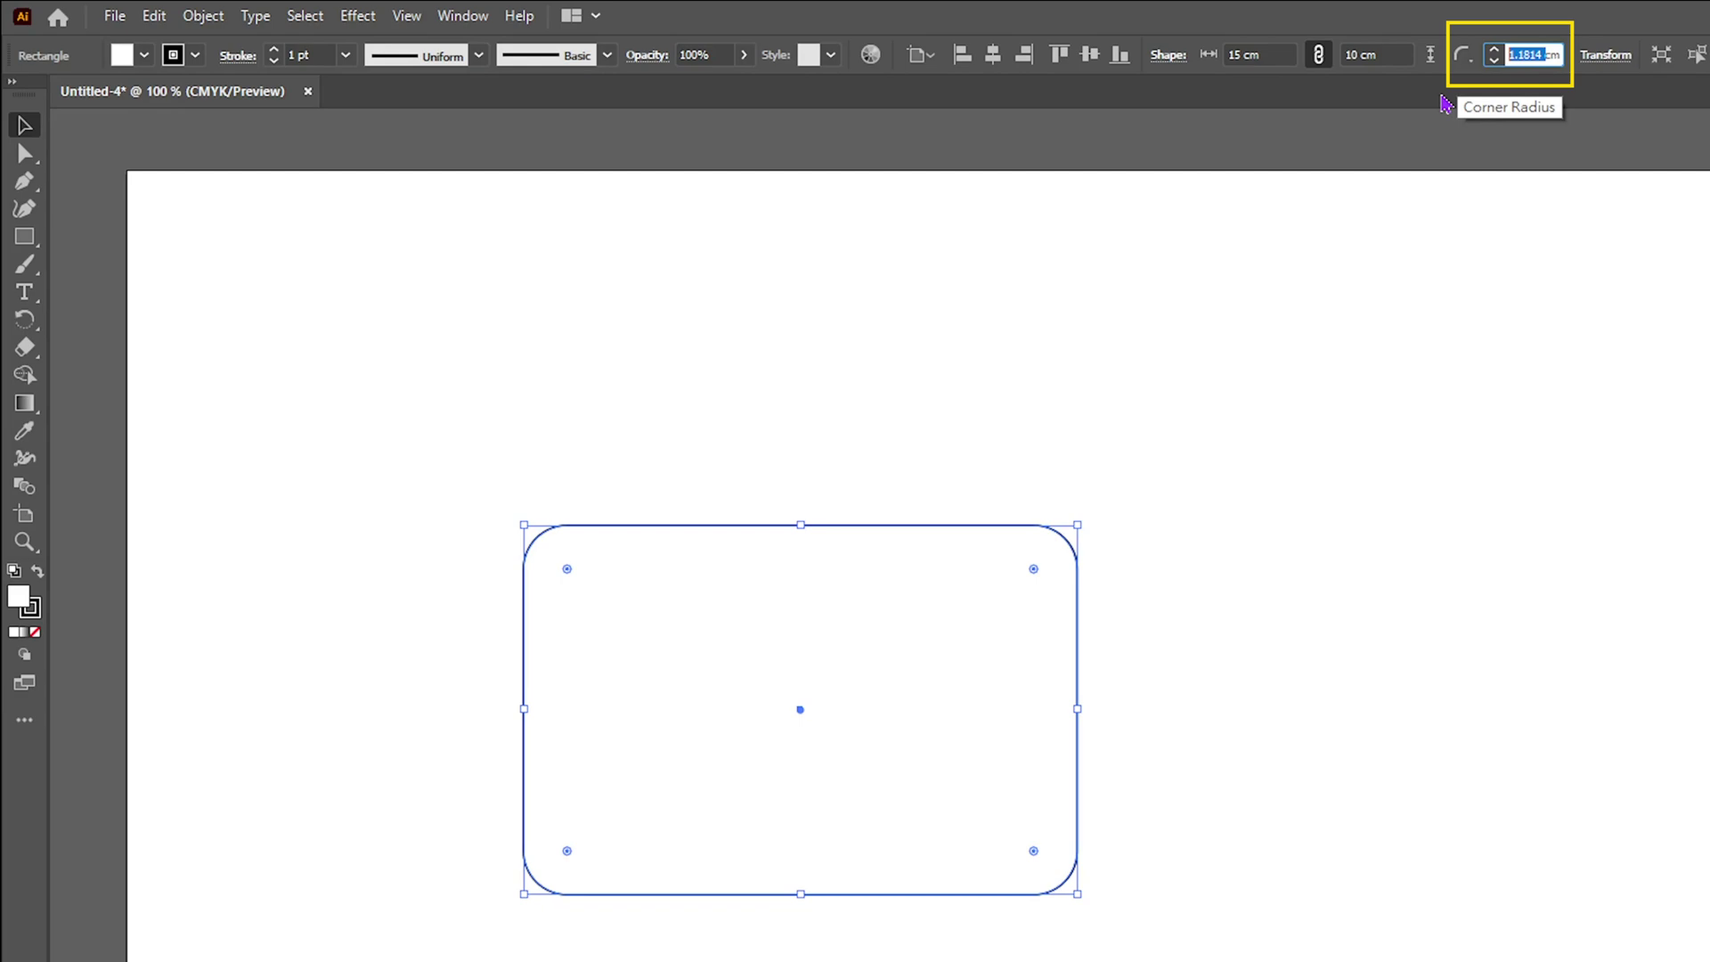
type("1.8")
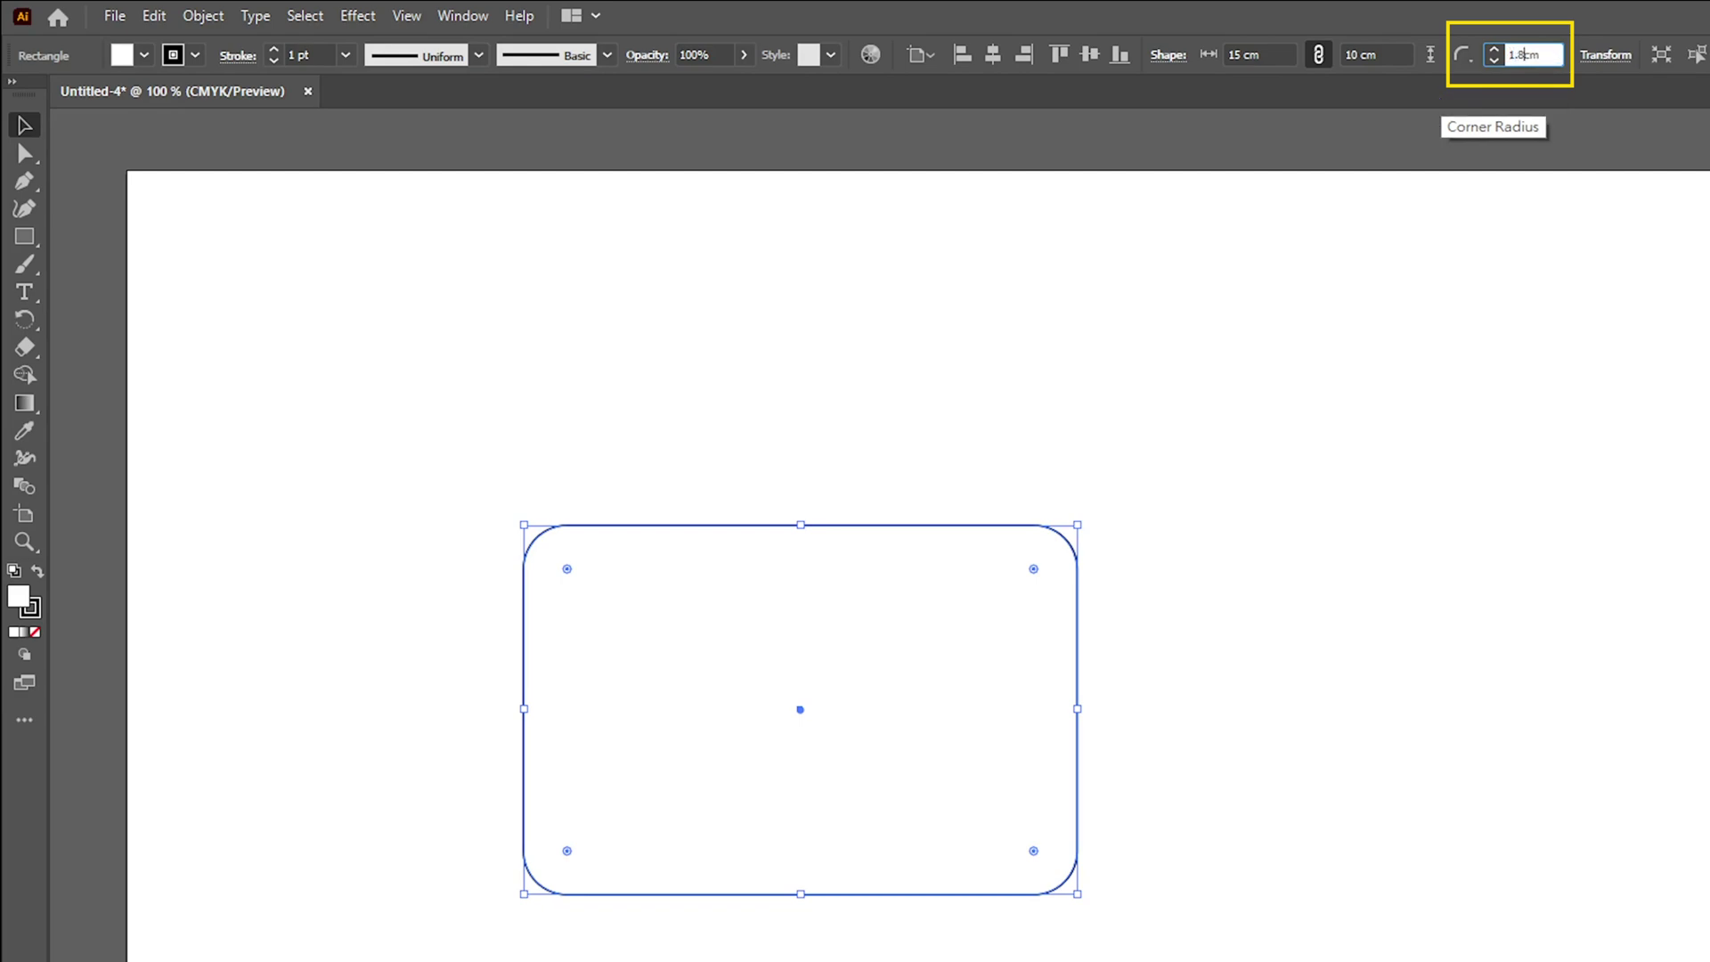
key("Return")
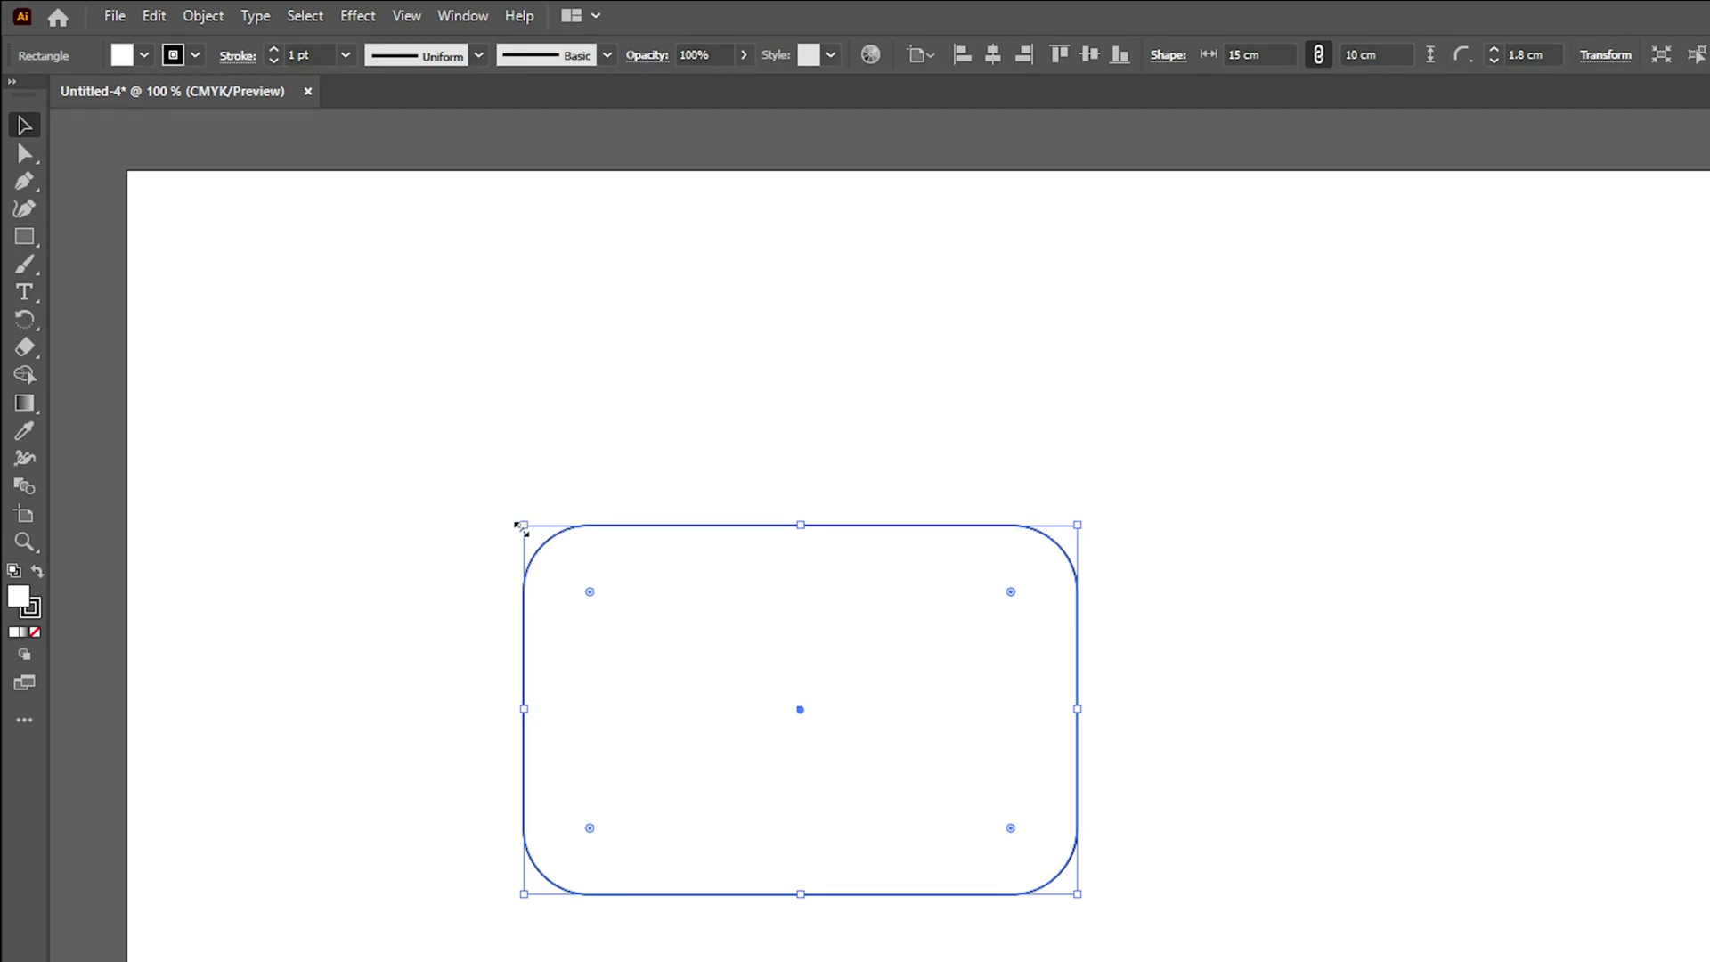
left_click(623, 506)
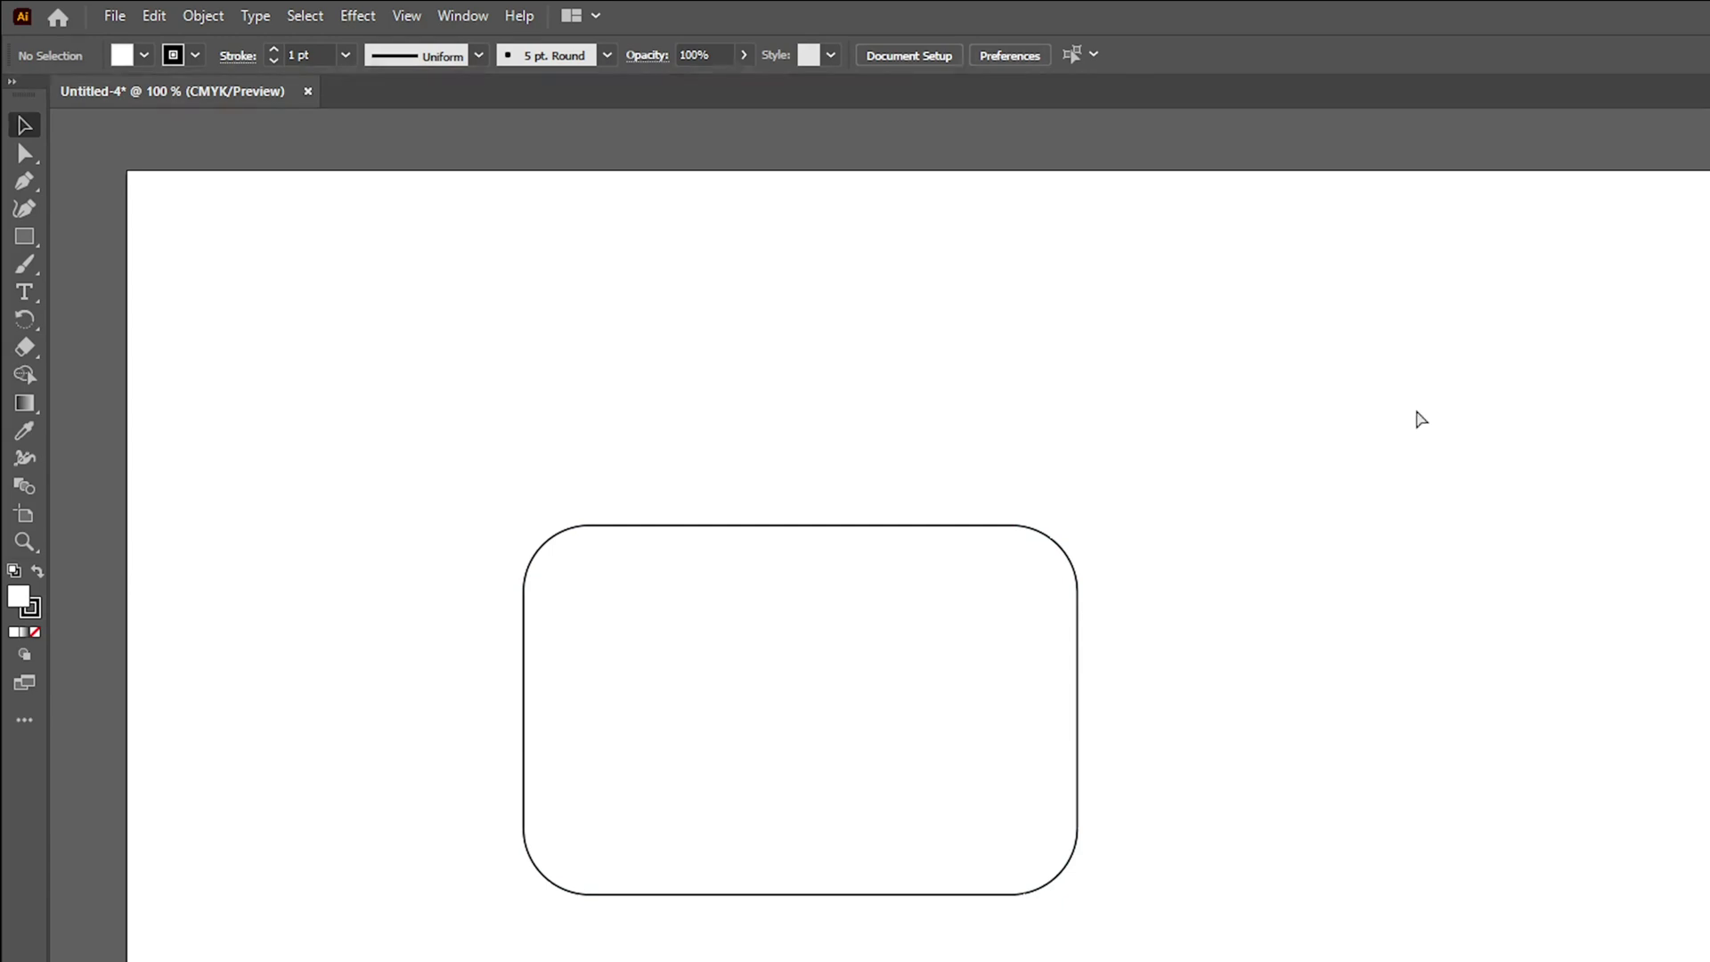
Undo the rounding, then round only the top-right corner to about 1.35 cm
key("ctrl+z")
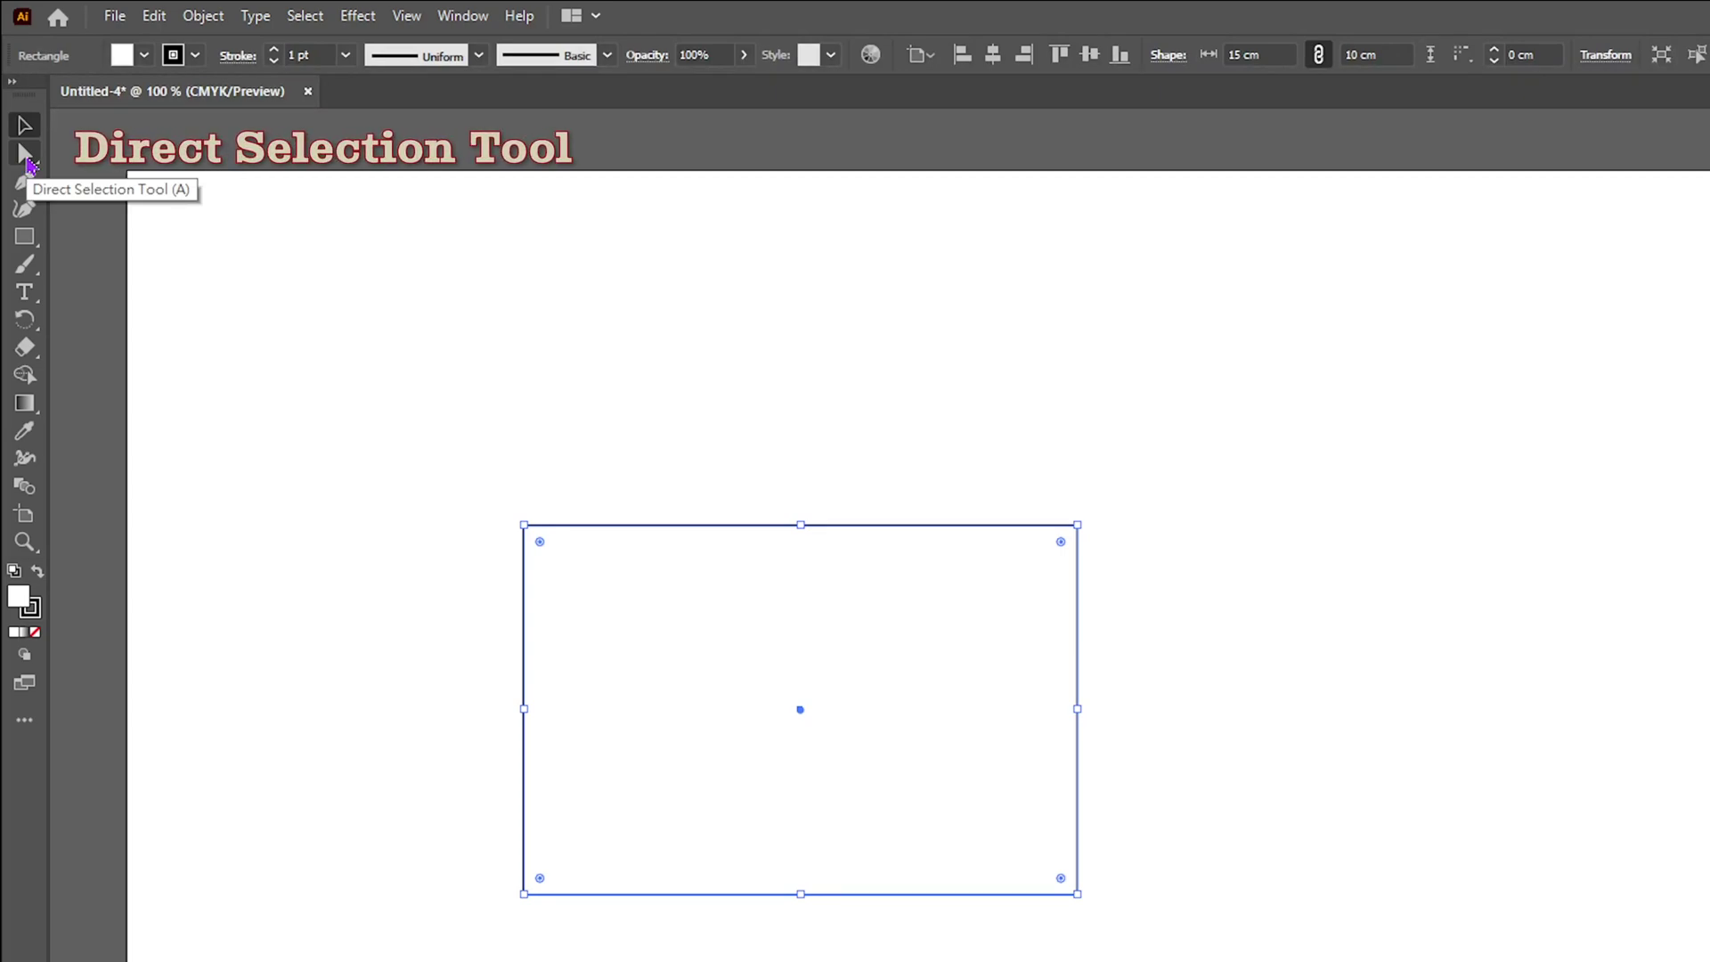
left_click_drag(959, 397, 1168, 615)
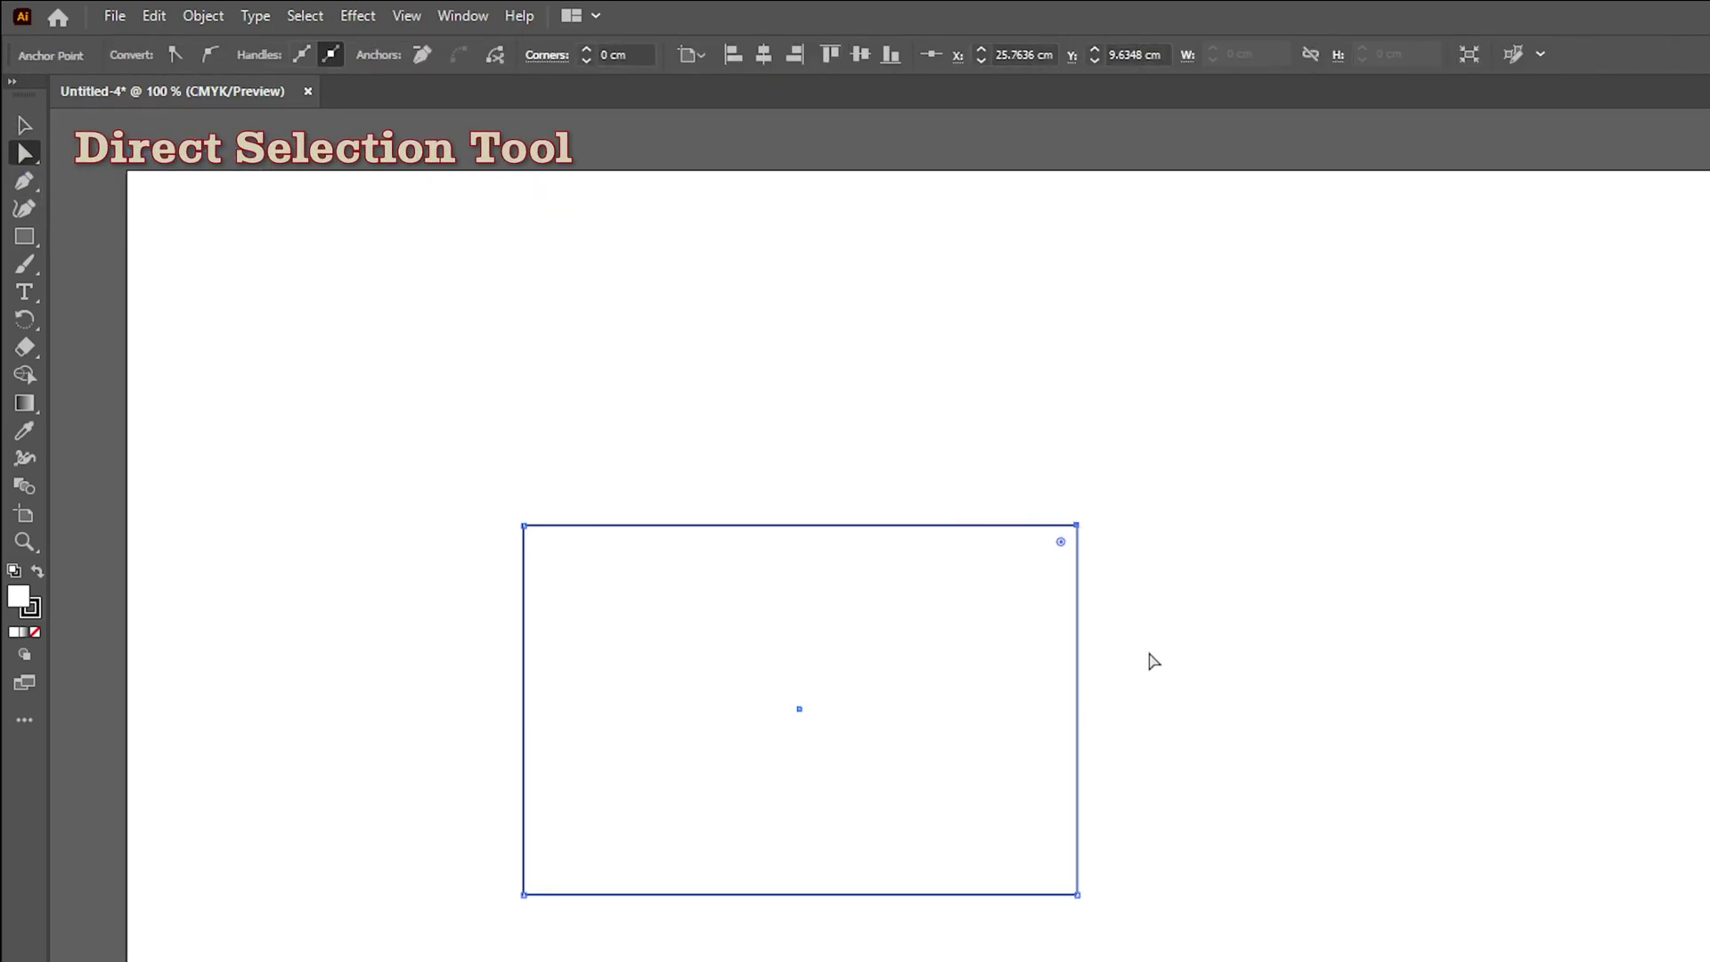
left_click_drag(978, 420, 1174, 627)
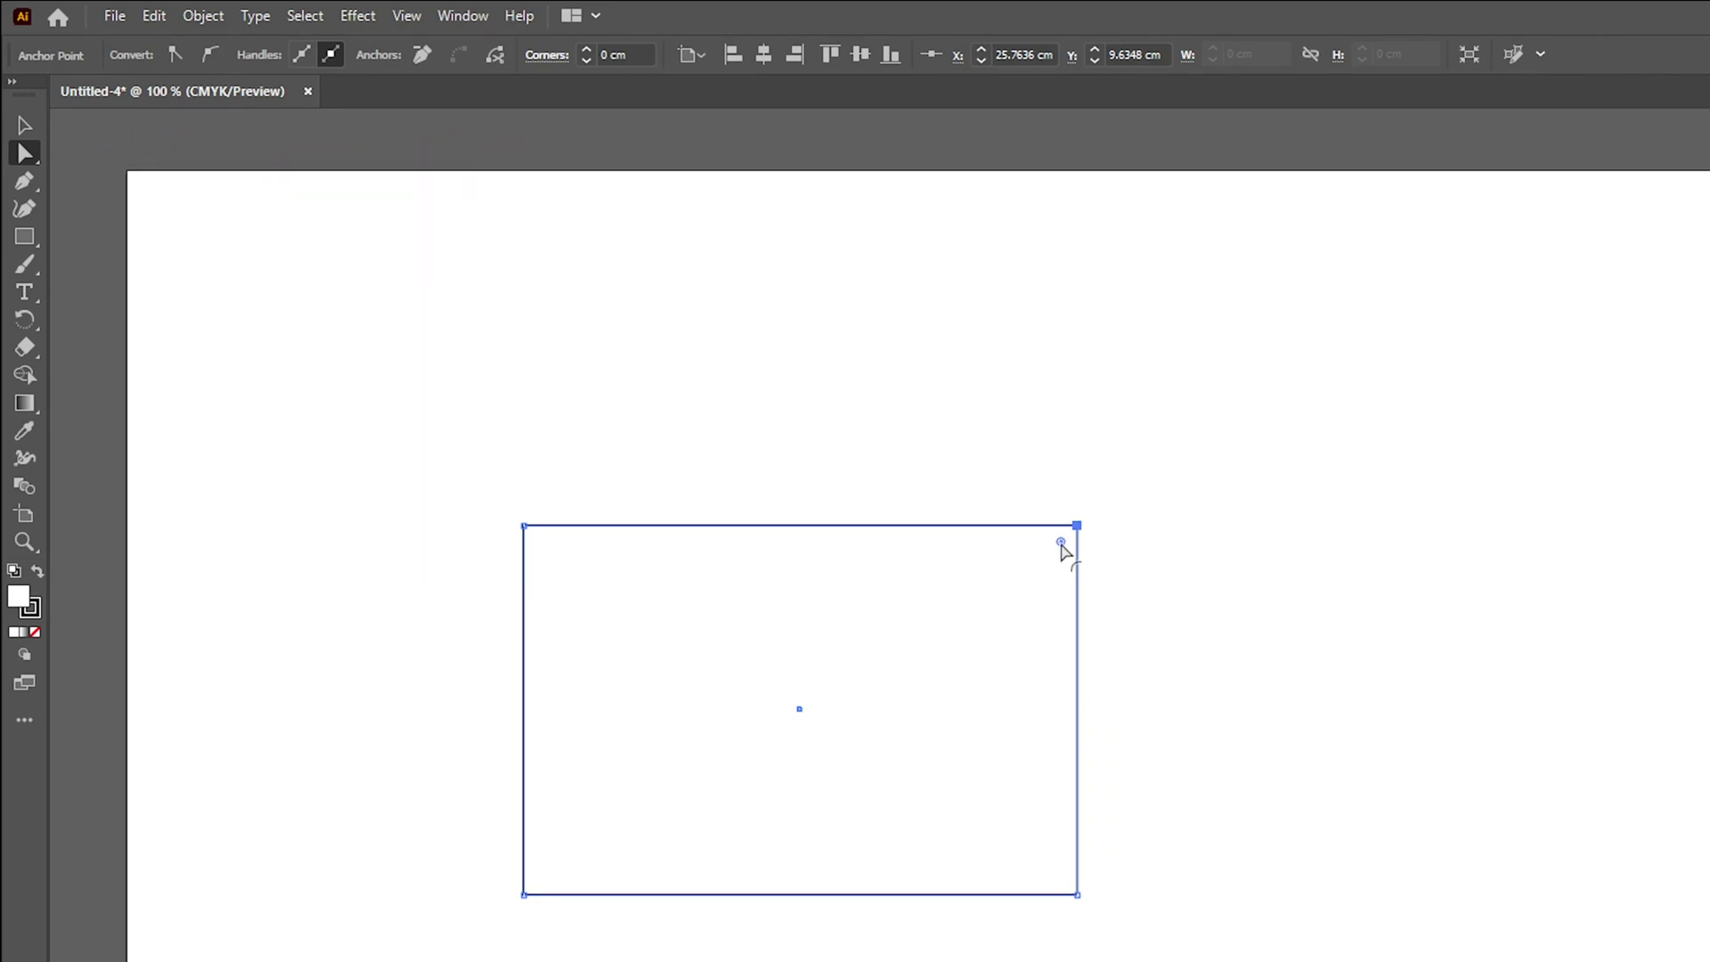
mouse_move(1061, 544)
left_mouse_down()
mouse_move(1002, 615)
mouse_move(1039, 591)
left_mouse_up()
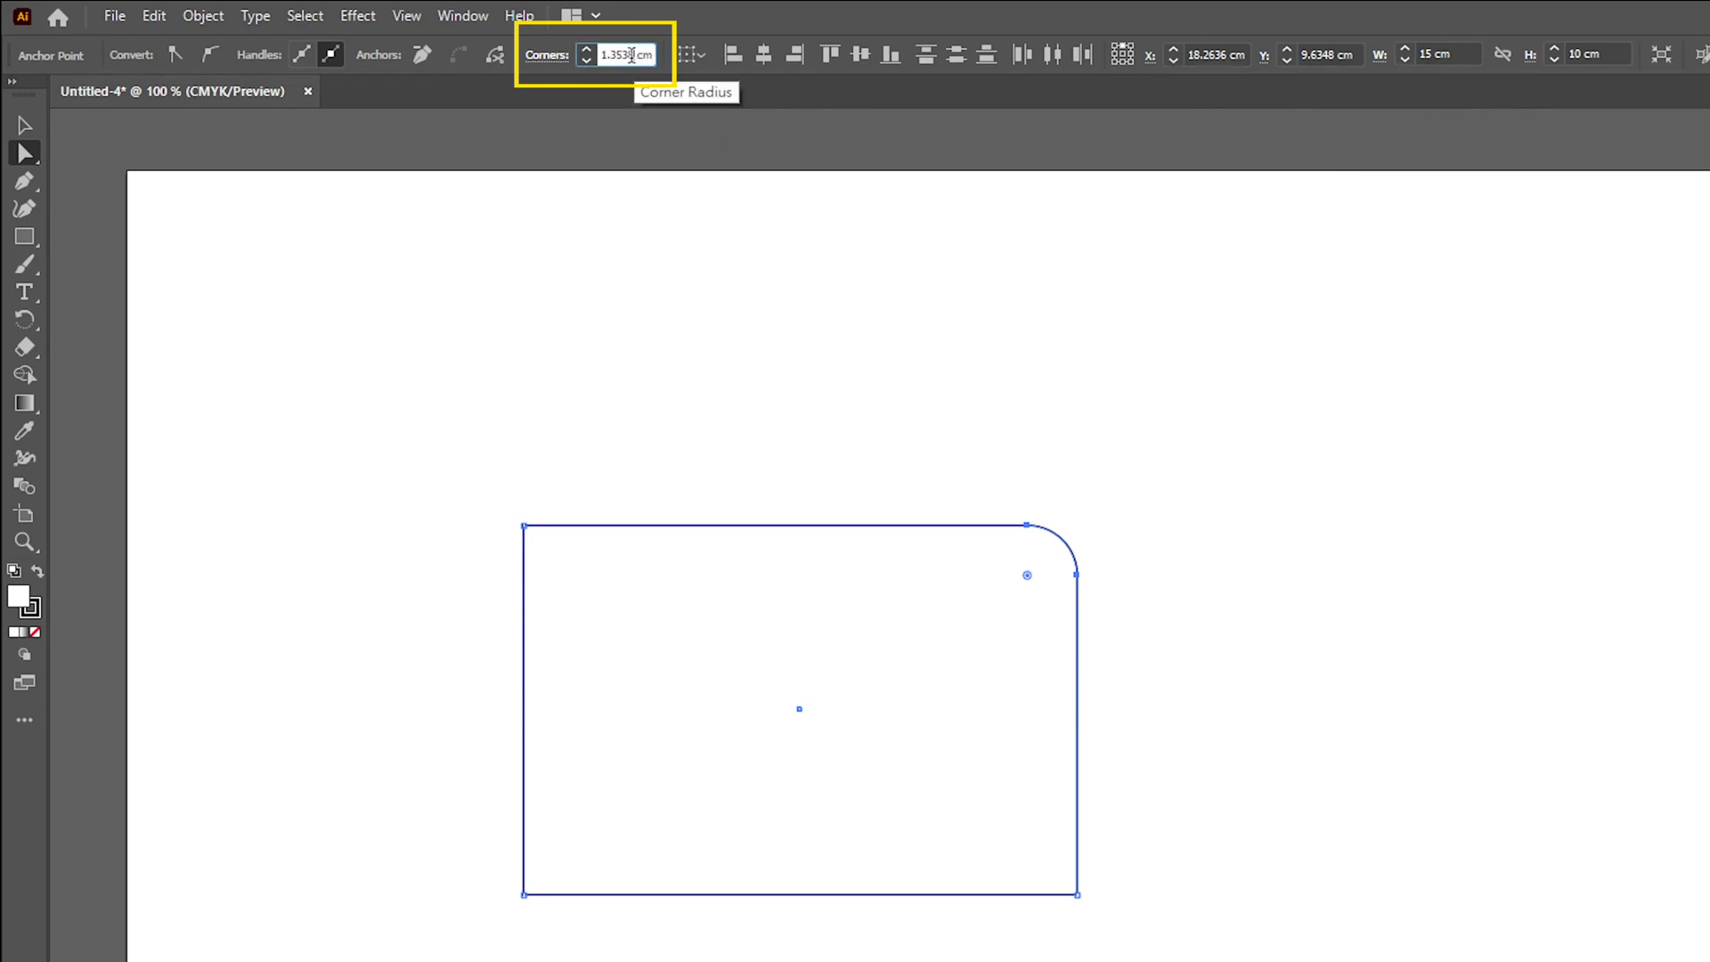
Set the top-right corner radius to 1.8 cm, deselect, then undo it
left_click_drag(635, 55, 600, 56)
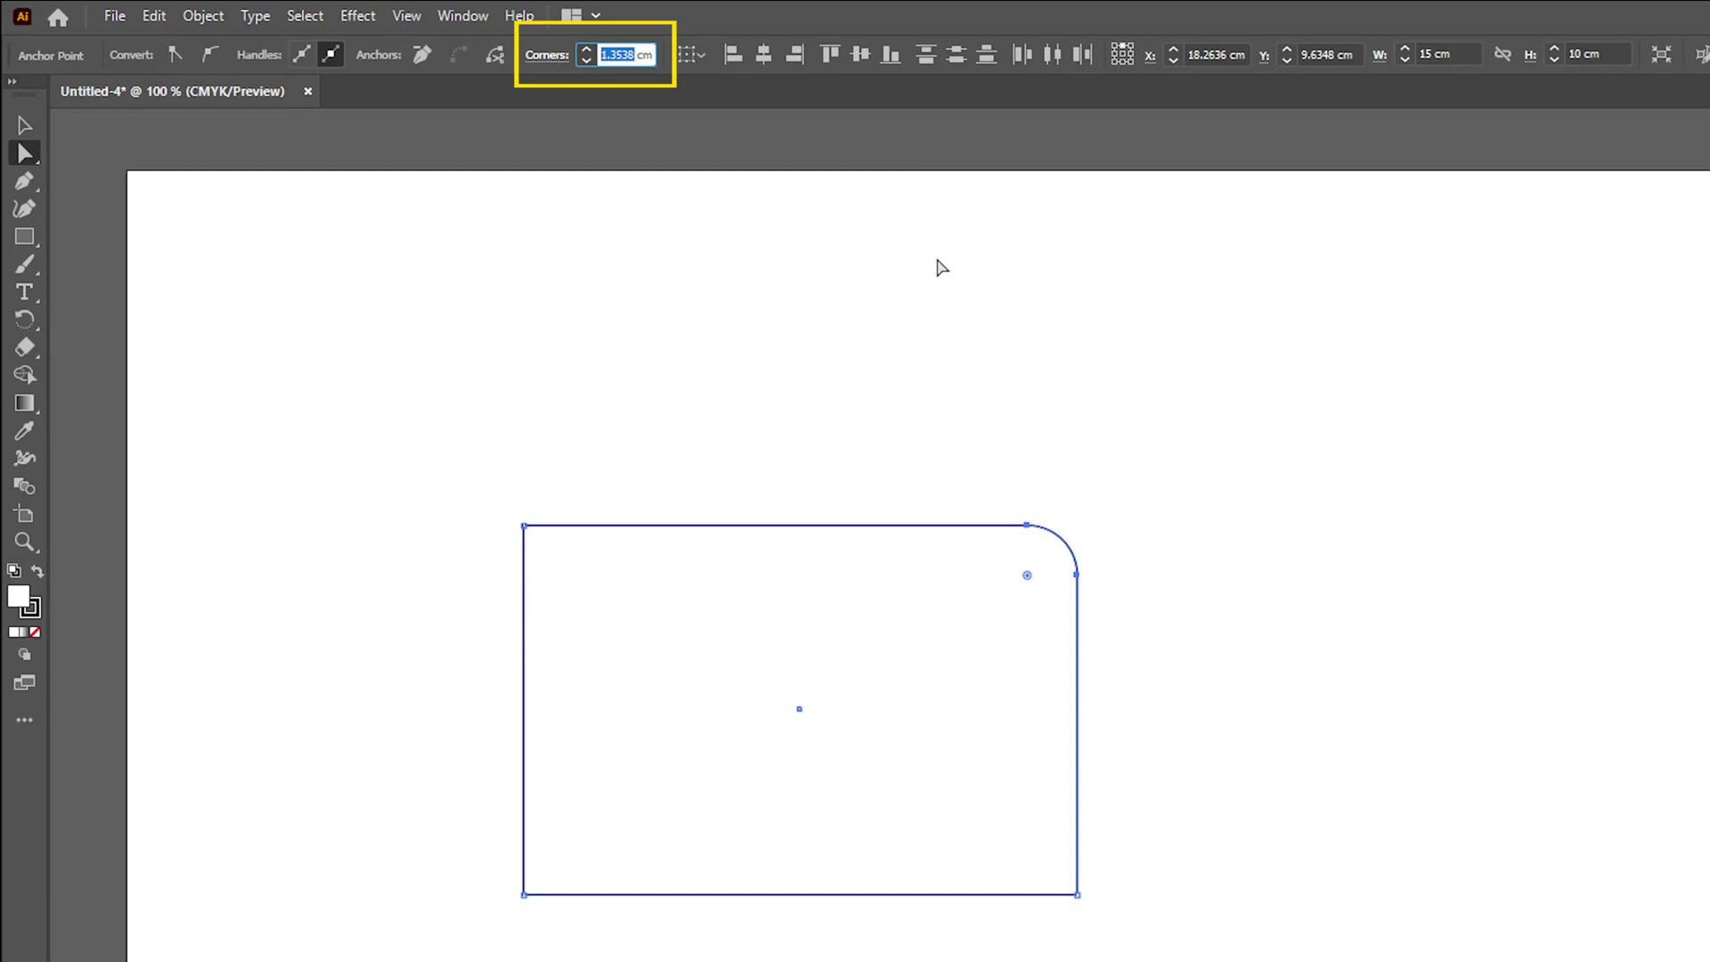
type("1")
key("Return")
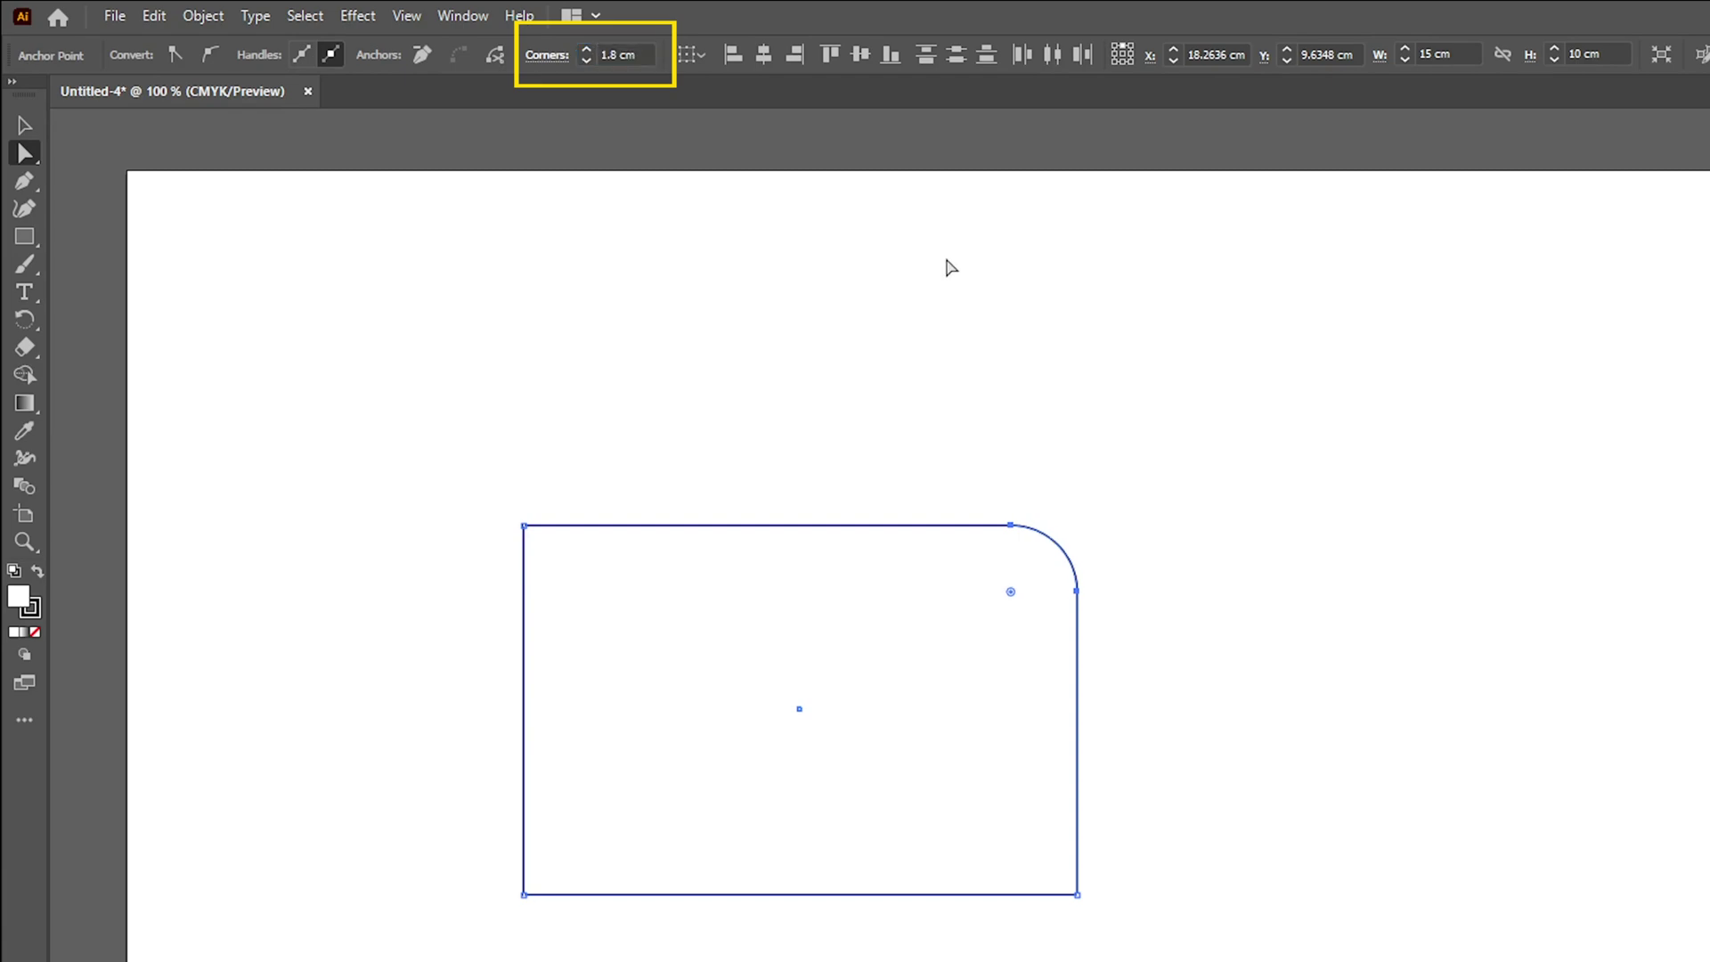
left_click(989, 413)
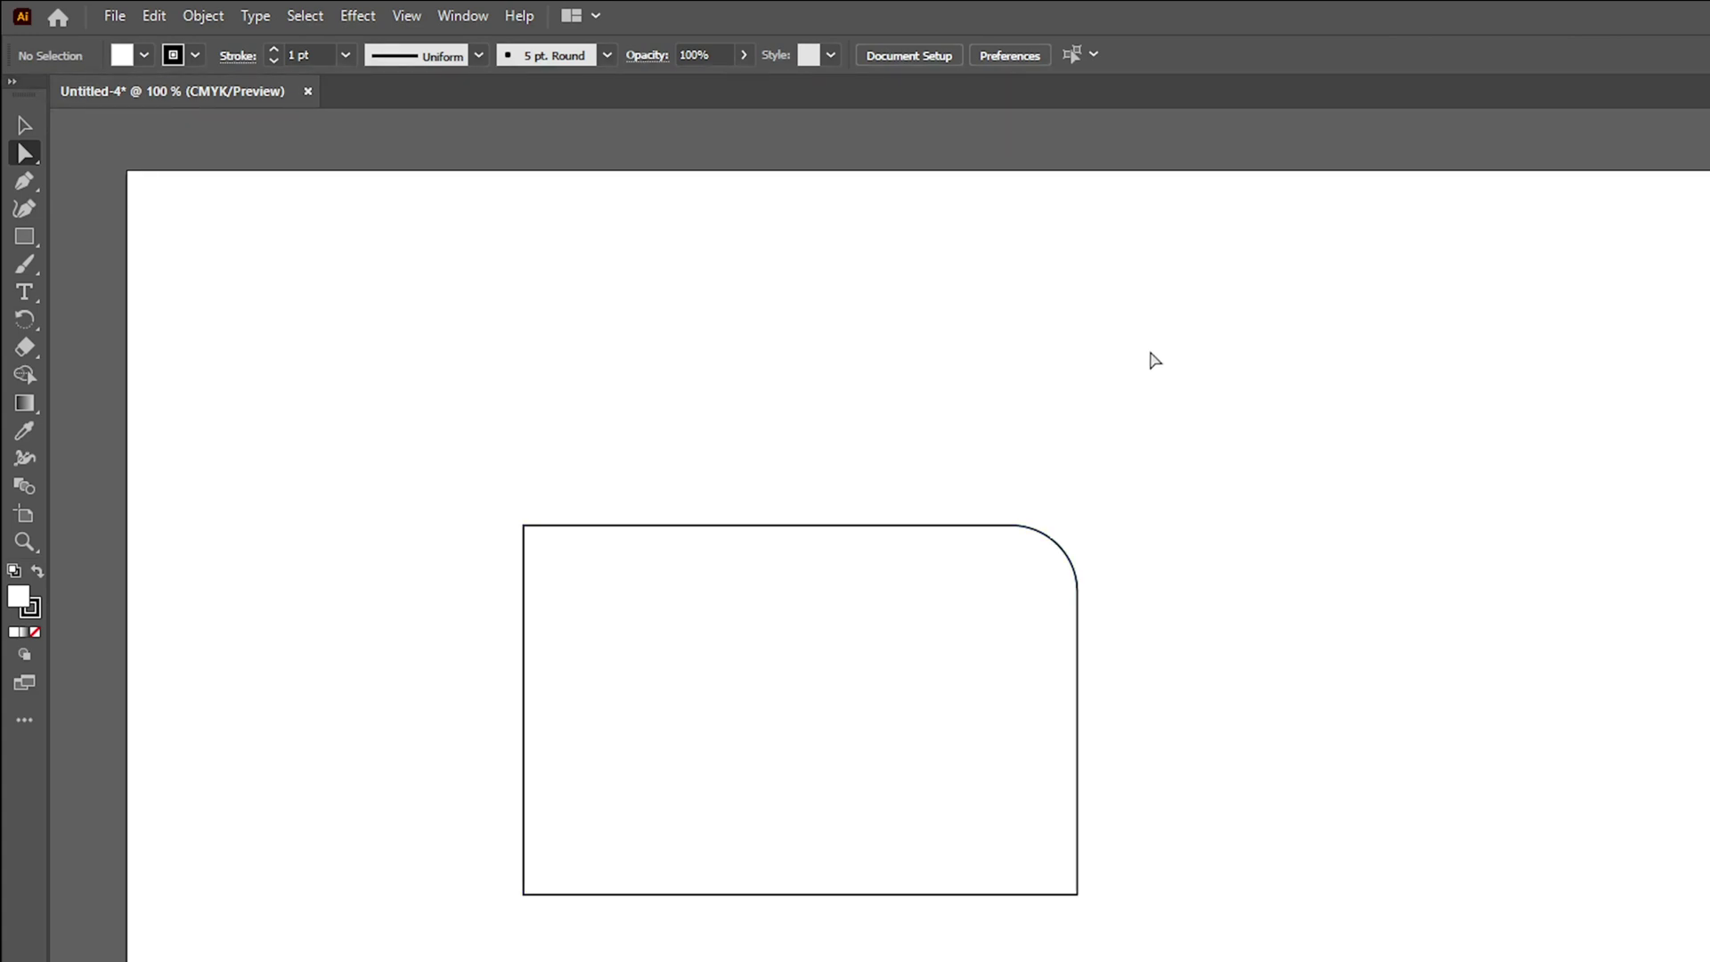
key("ctrl+z")
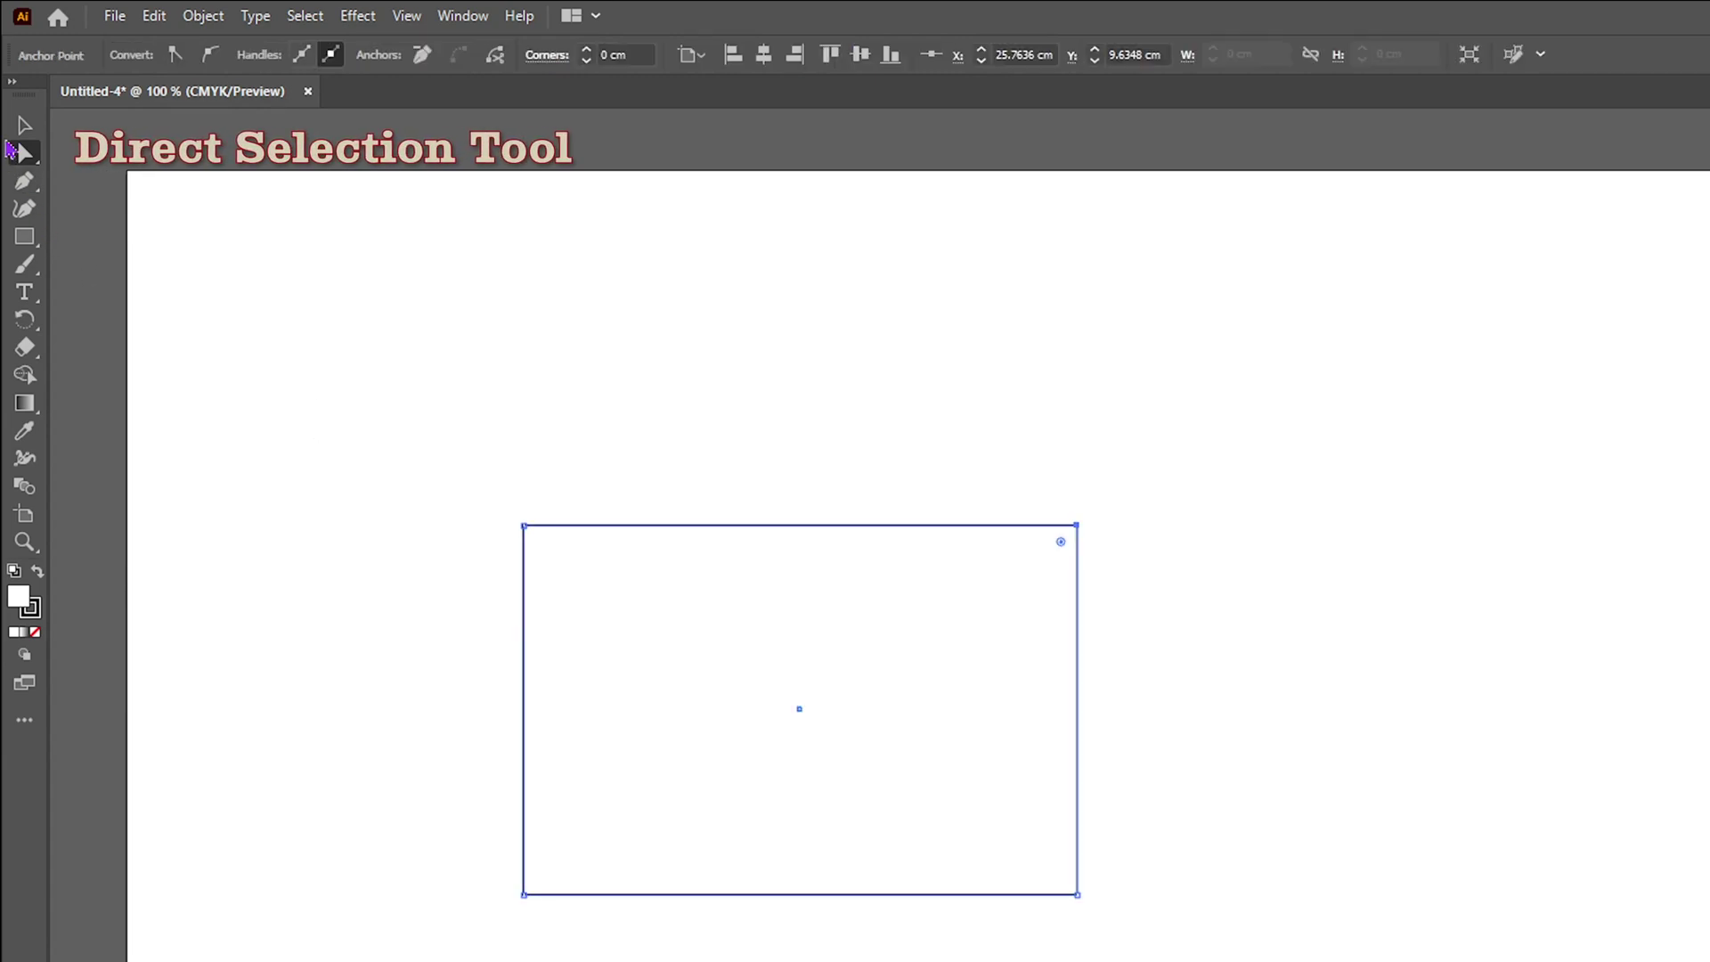
Round both bottom corners, set their radius to exactly 2.5 cm, and deselect
left_click_drag(422, 850, 1217, 961)
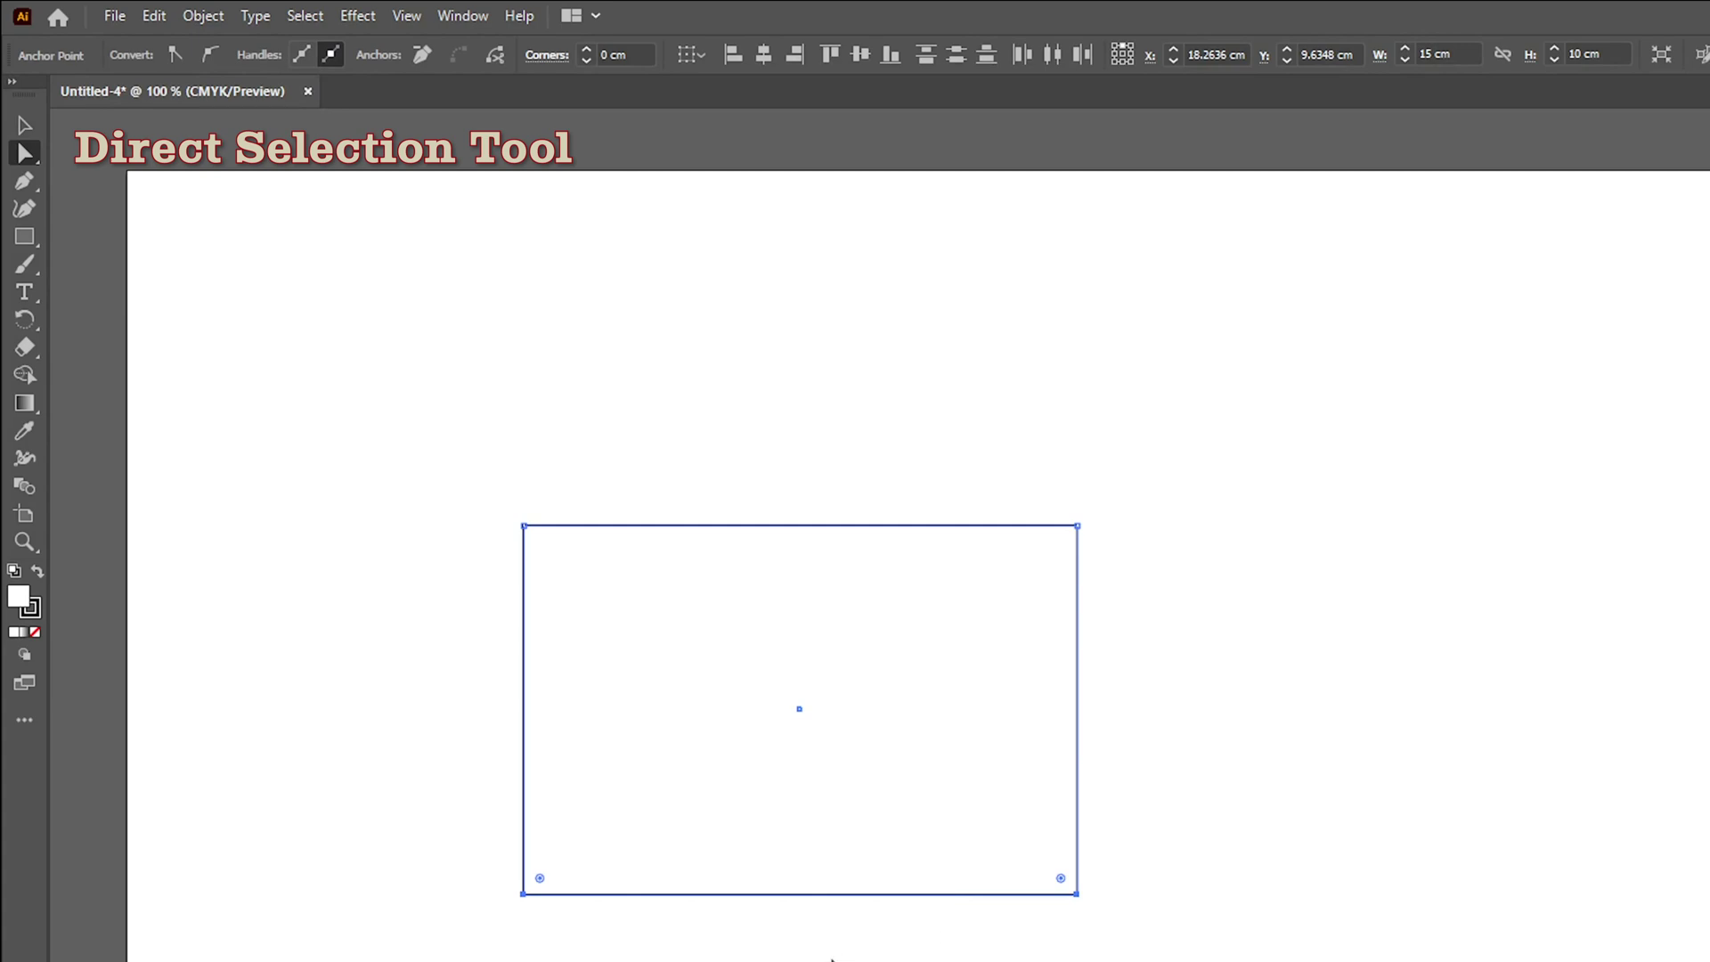
left_click_drag(1061, 879, 974, 796)
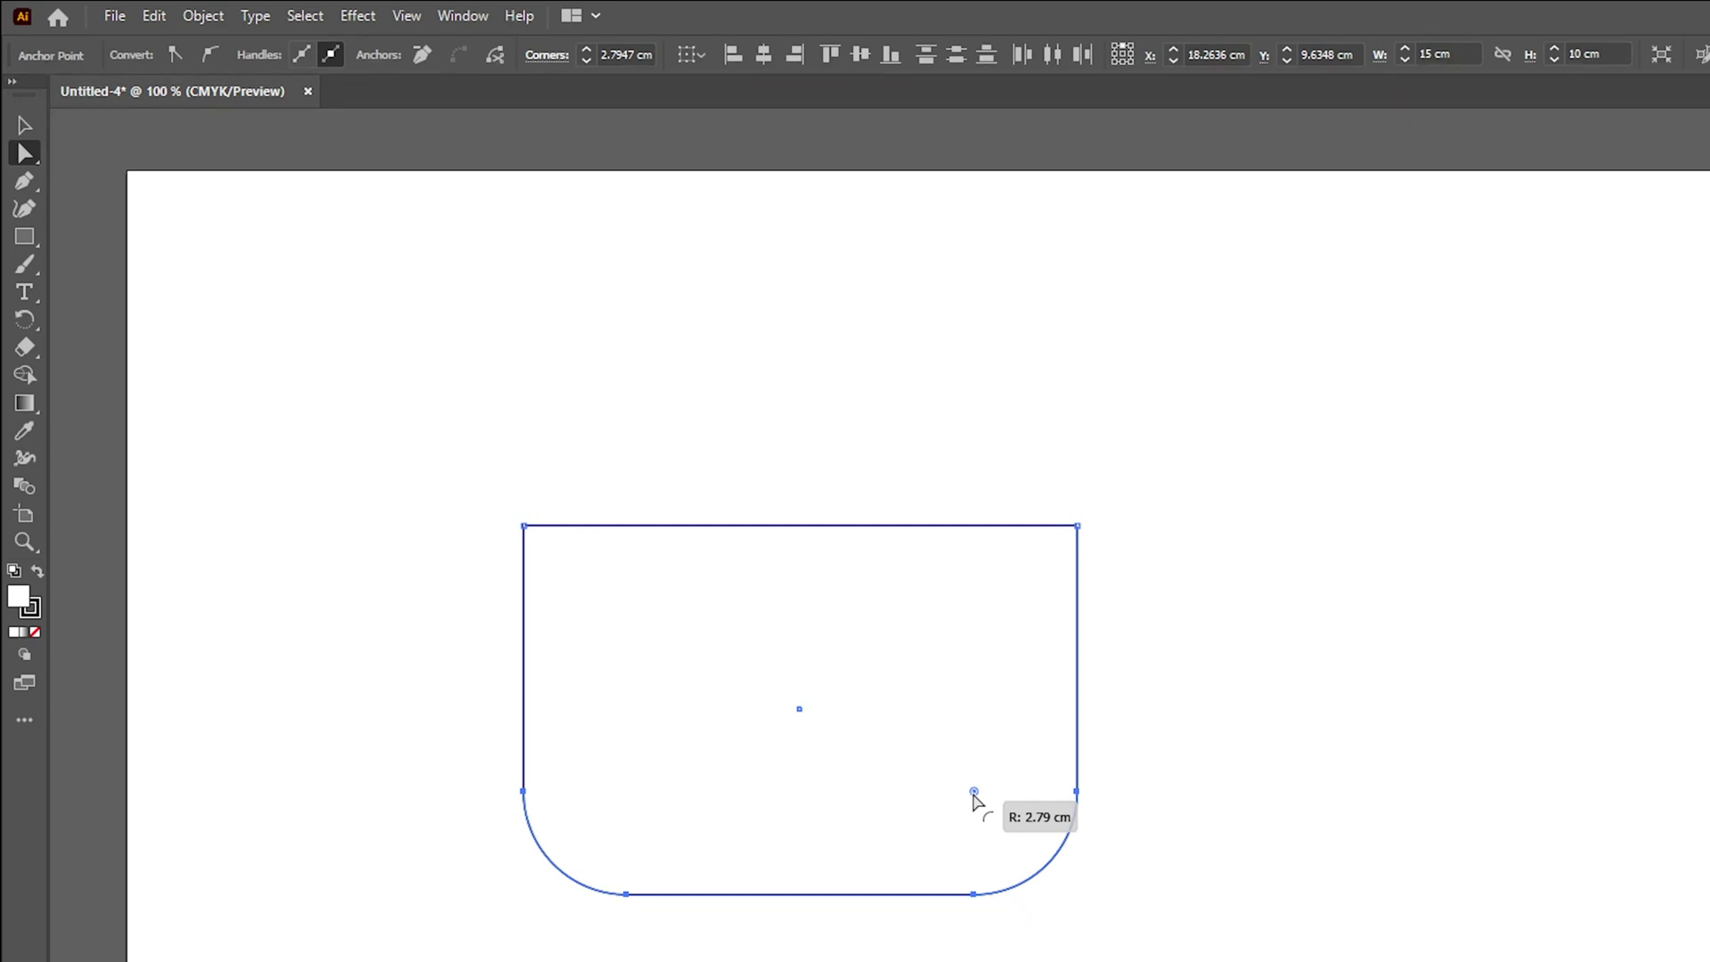
left_click_drag(973, 797, 974, 797)
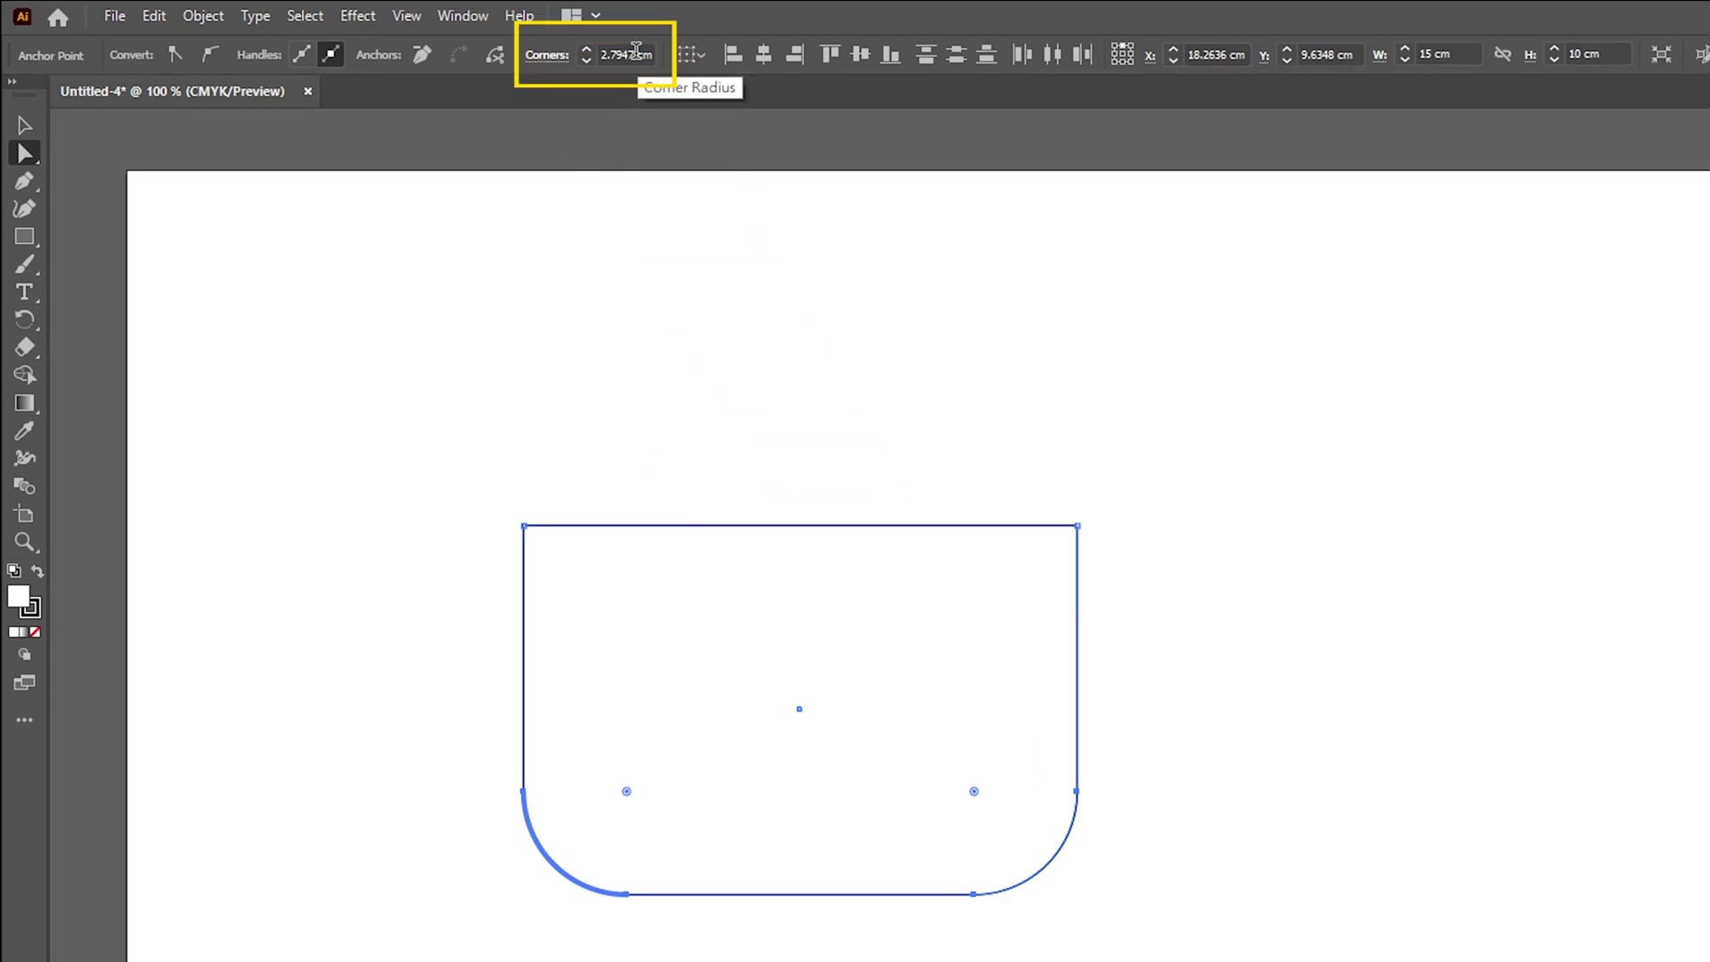
left_click_drag(636, 54, 601, 55)
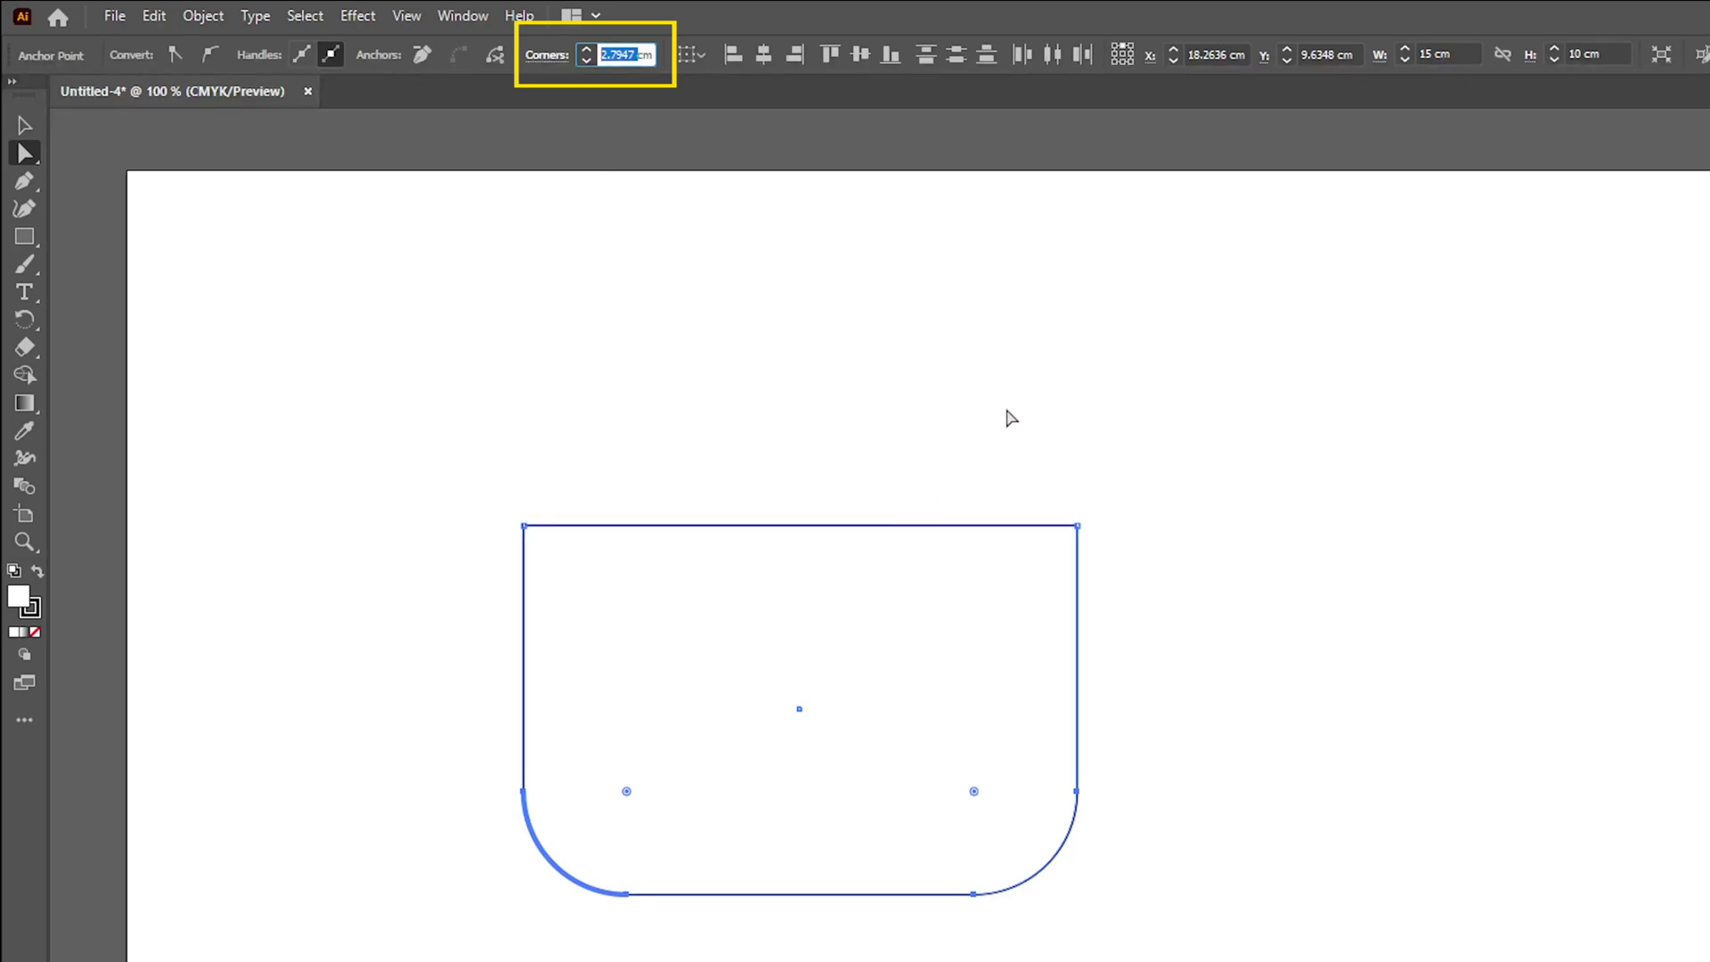
type("2.5cm")
key("Return")
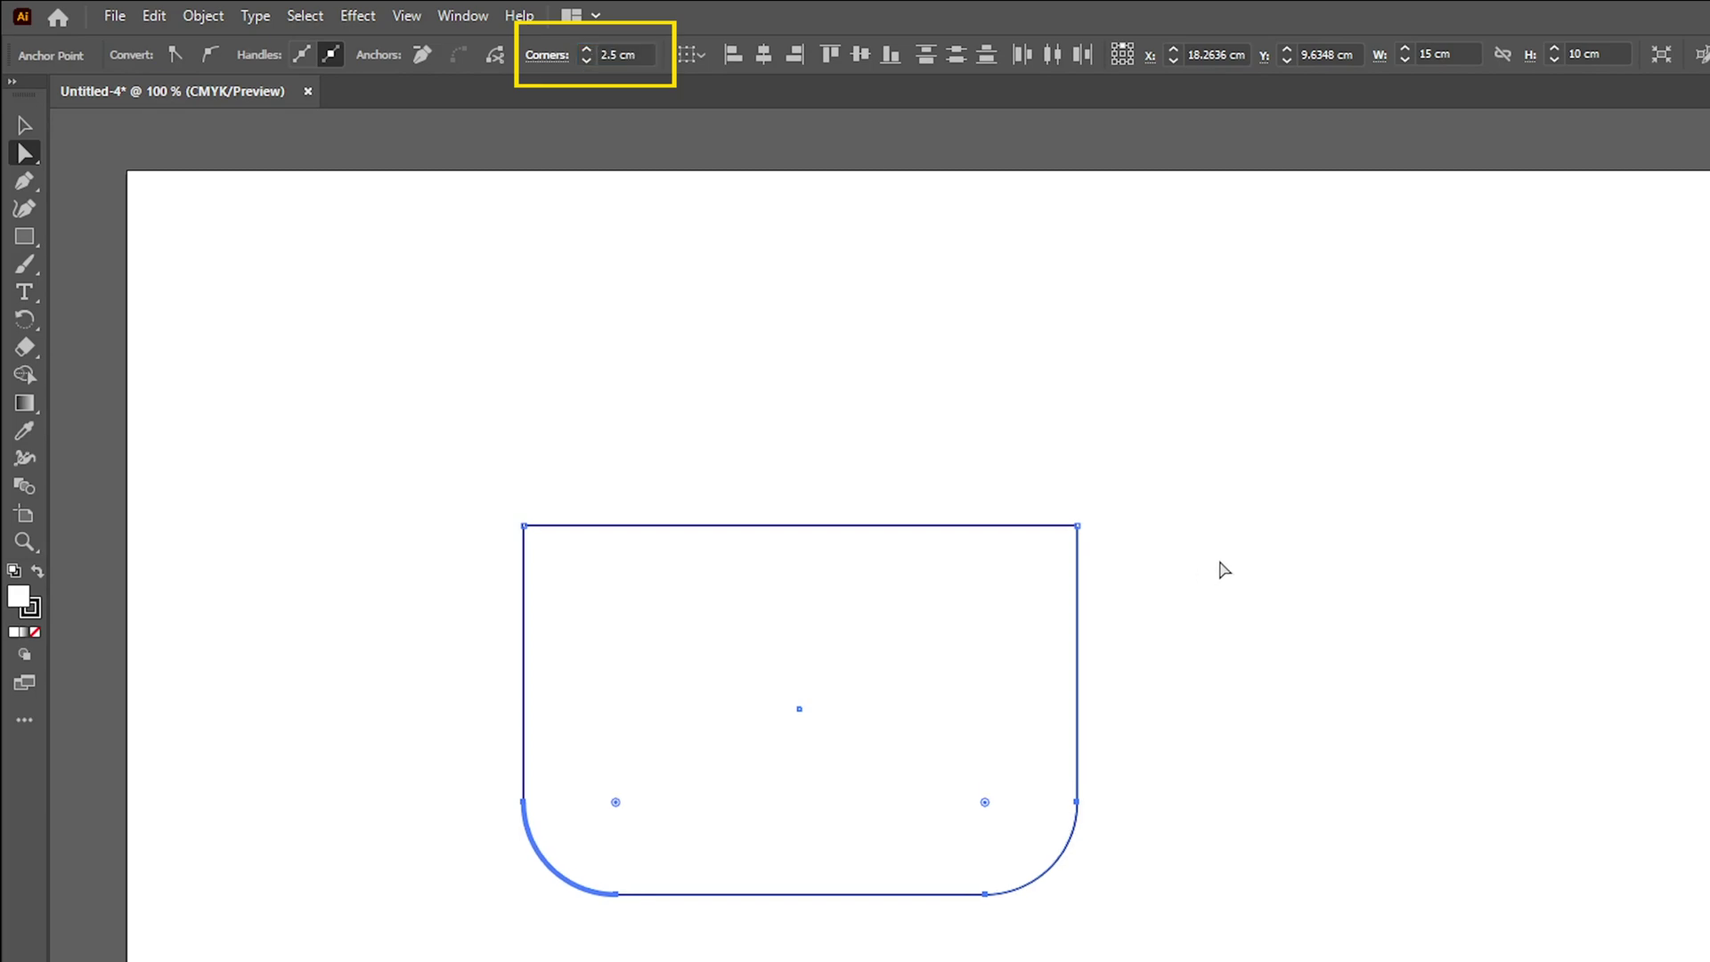
left_click(700, 359)
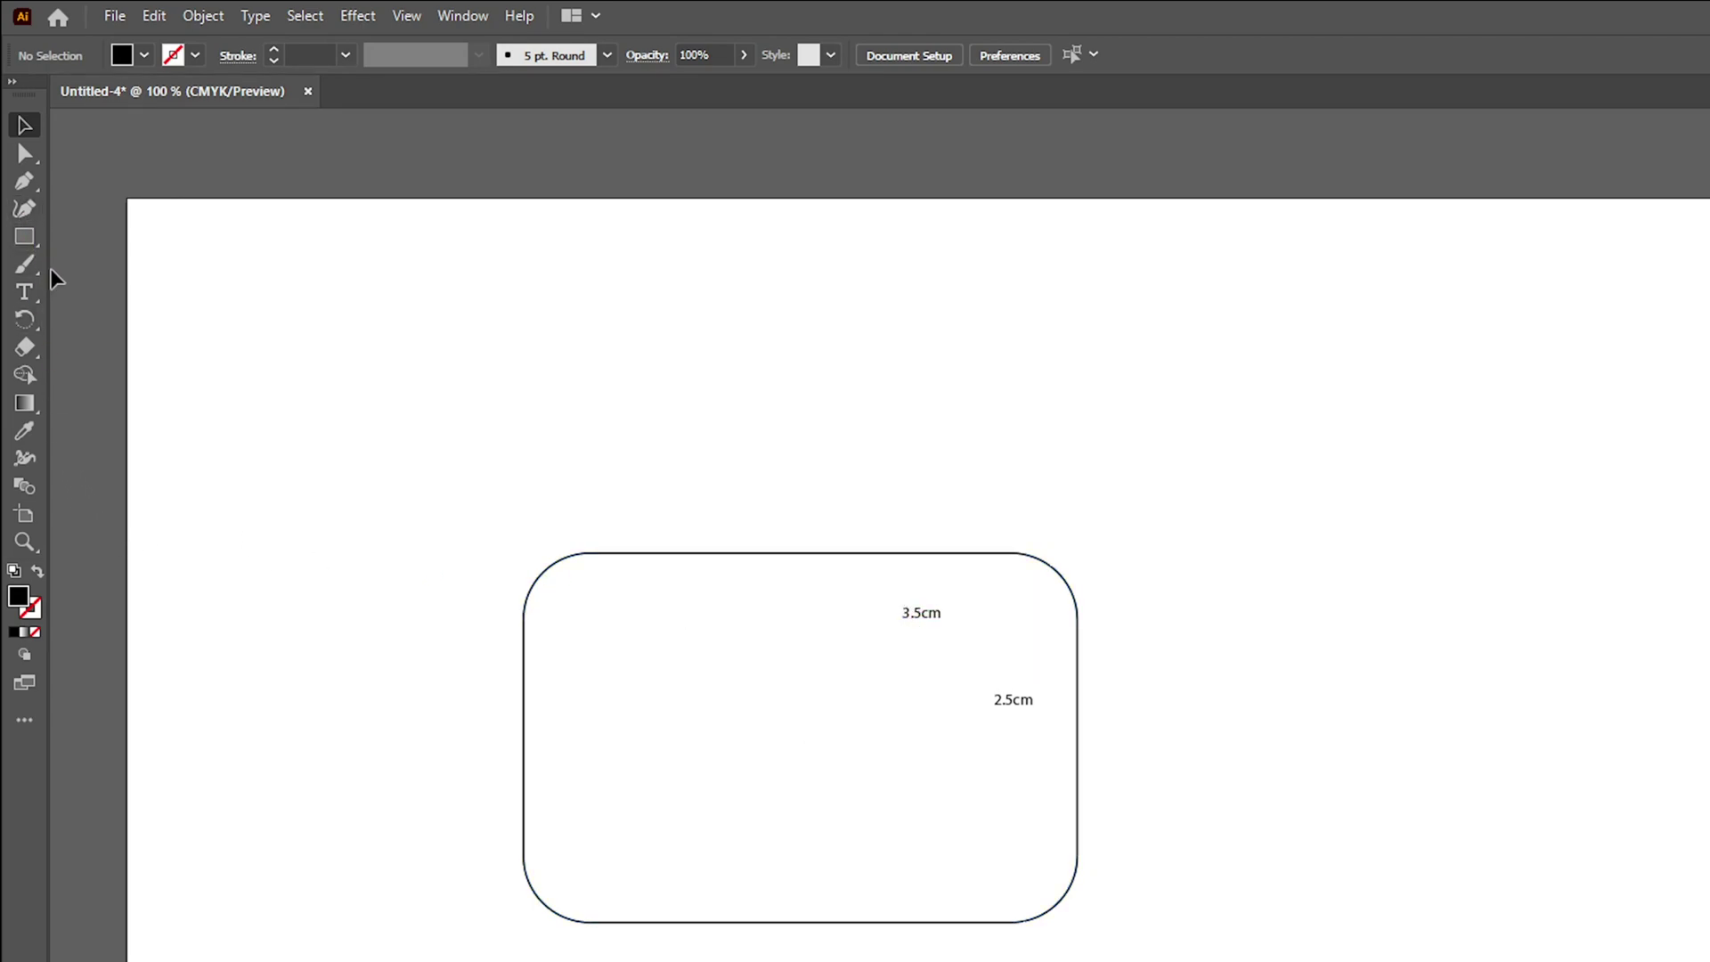
Draw a 1.5 × 1.5 cm circle with the Ellipse Tool's size dialog
key("l")
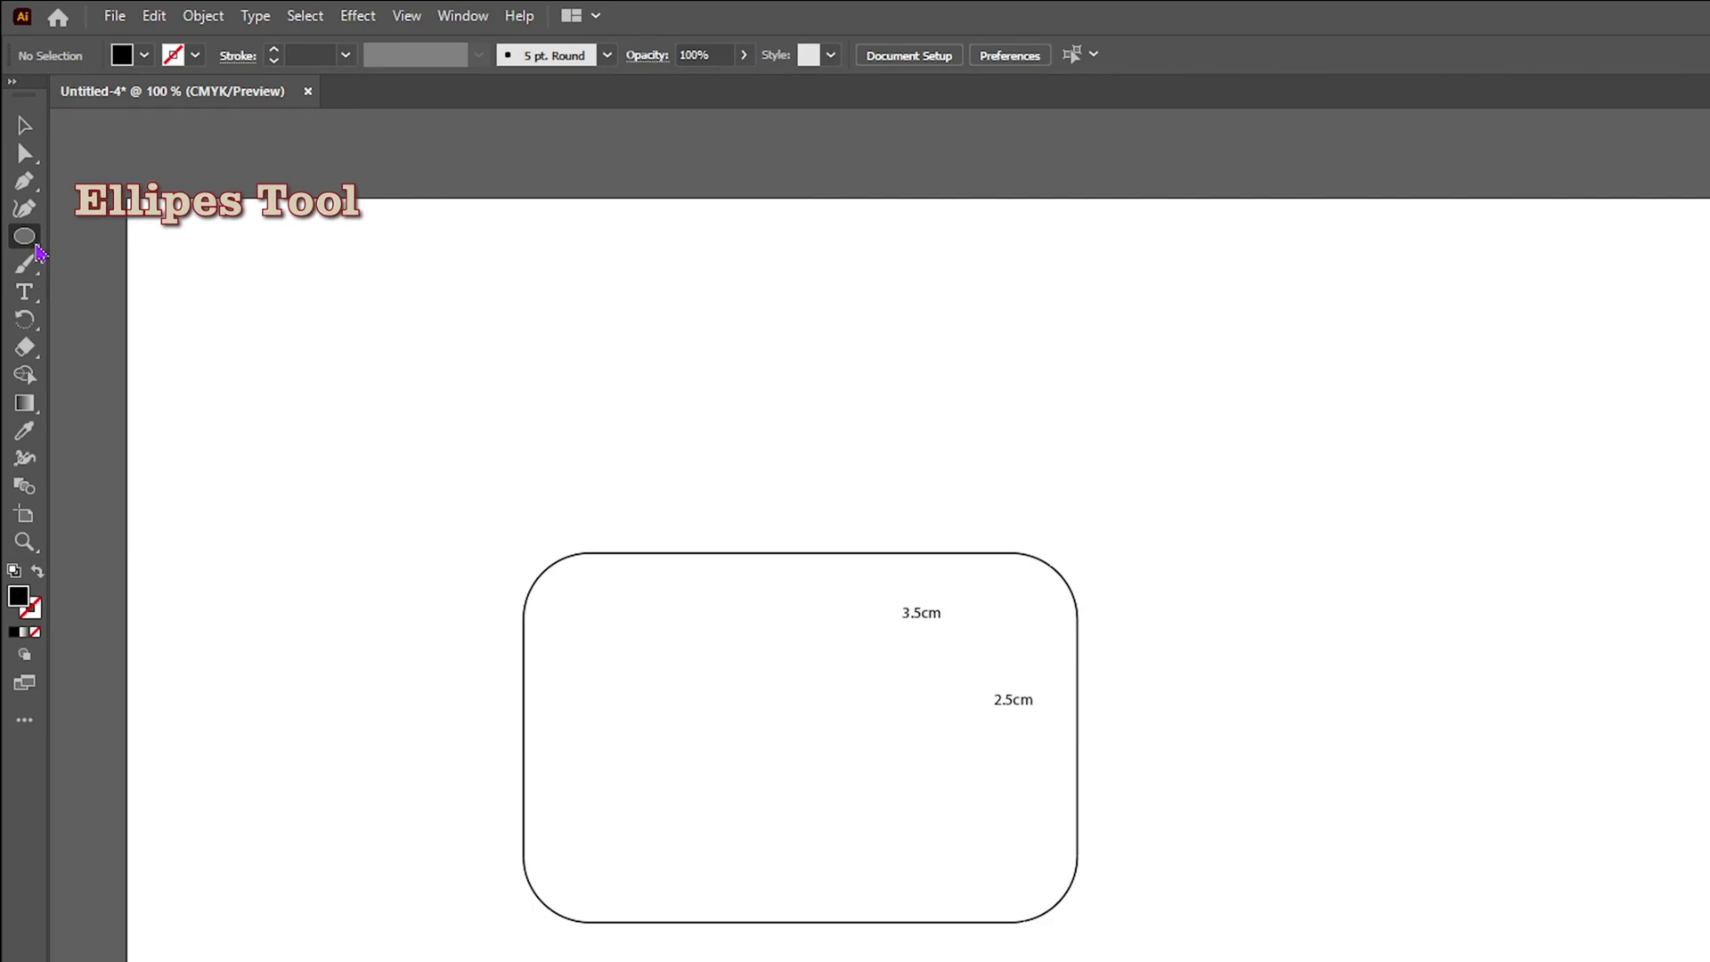
right_click(40, 250)
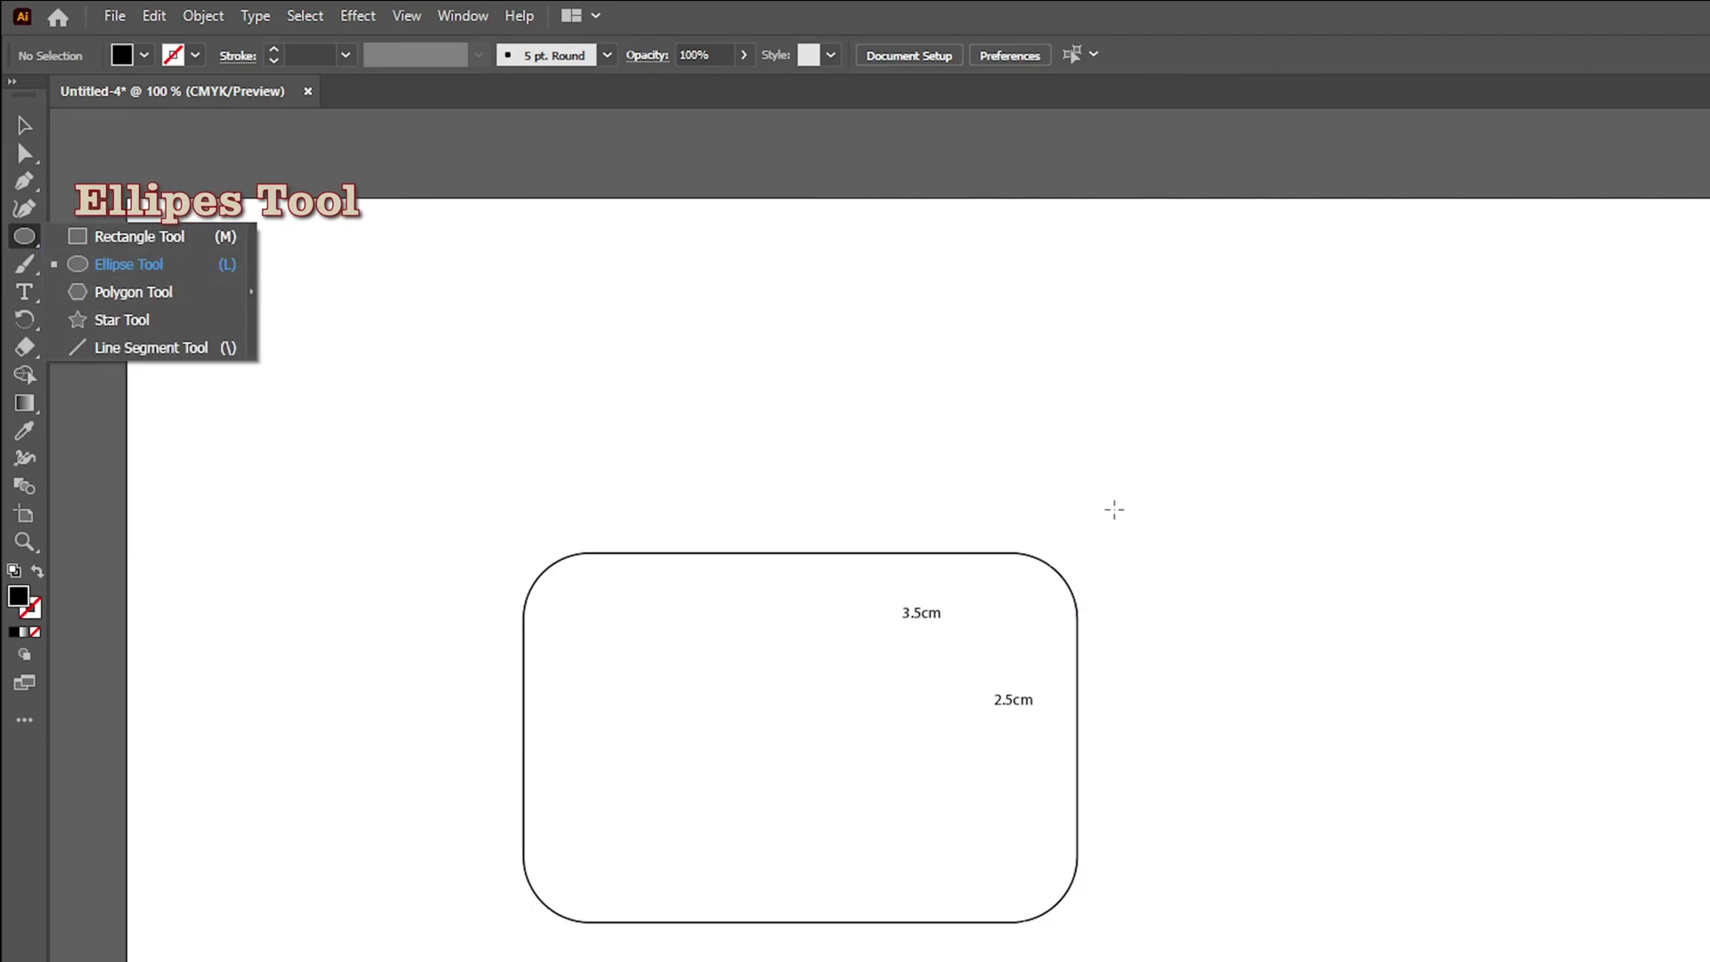
left_click(1131, 487)
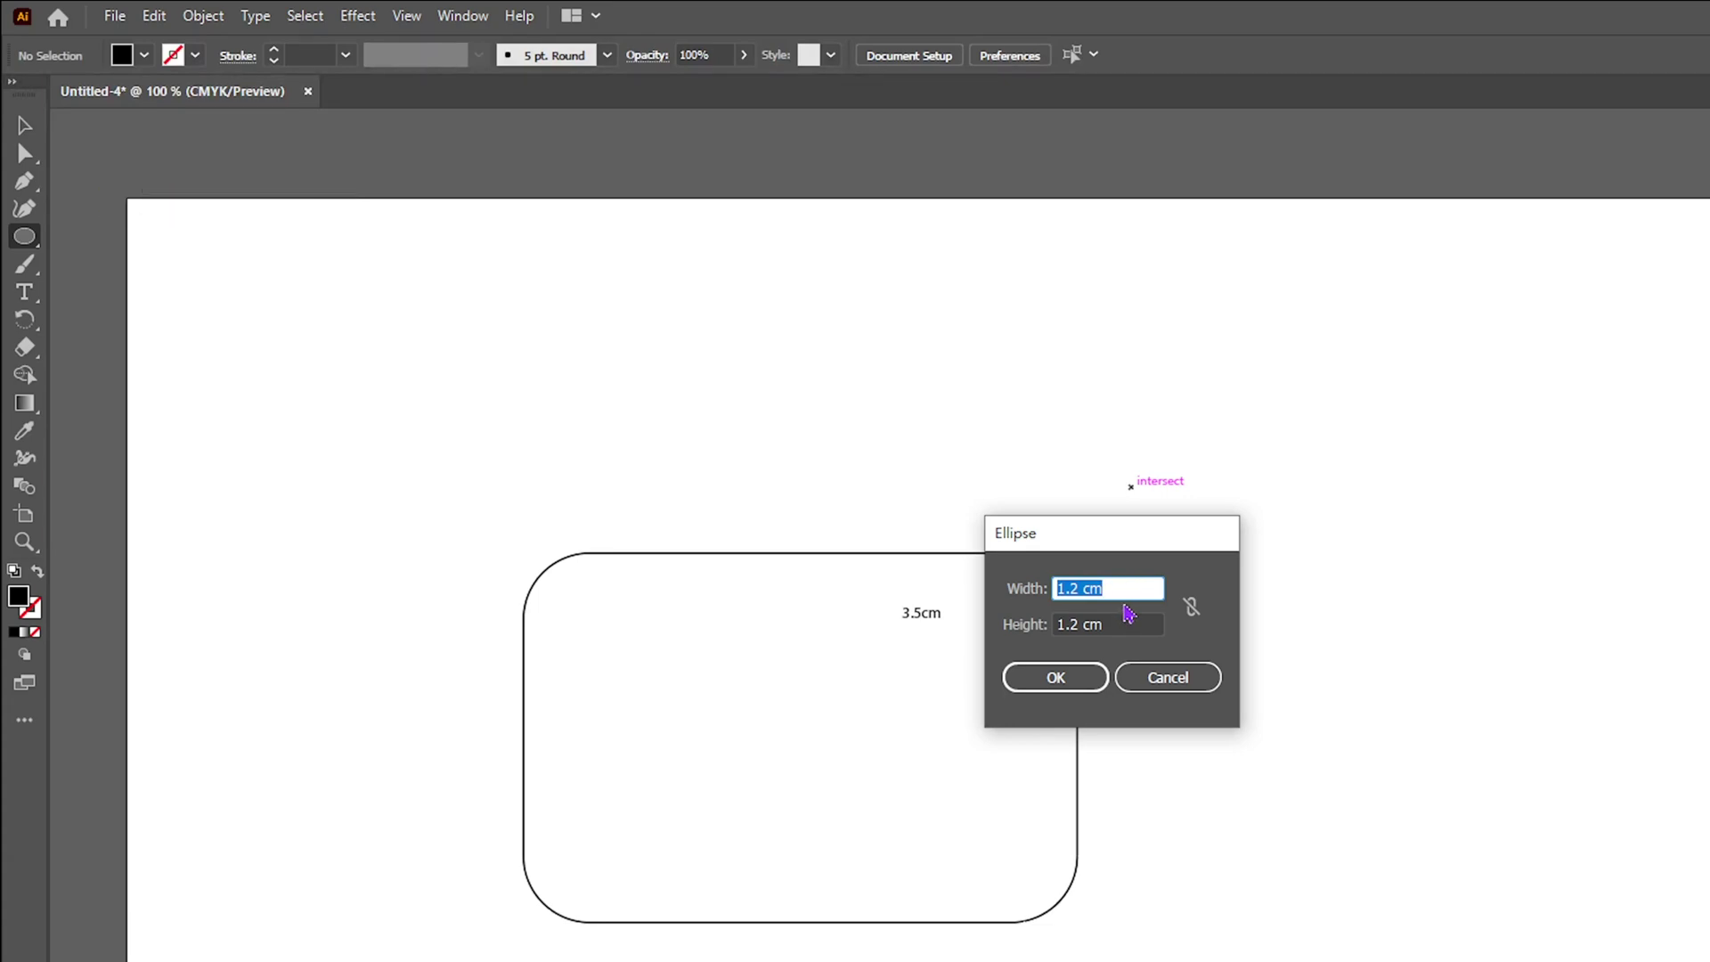
type("1")
key("Tab")
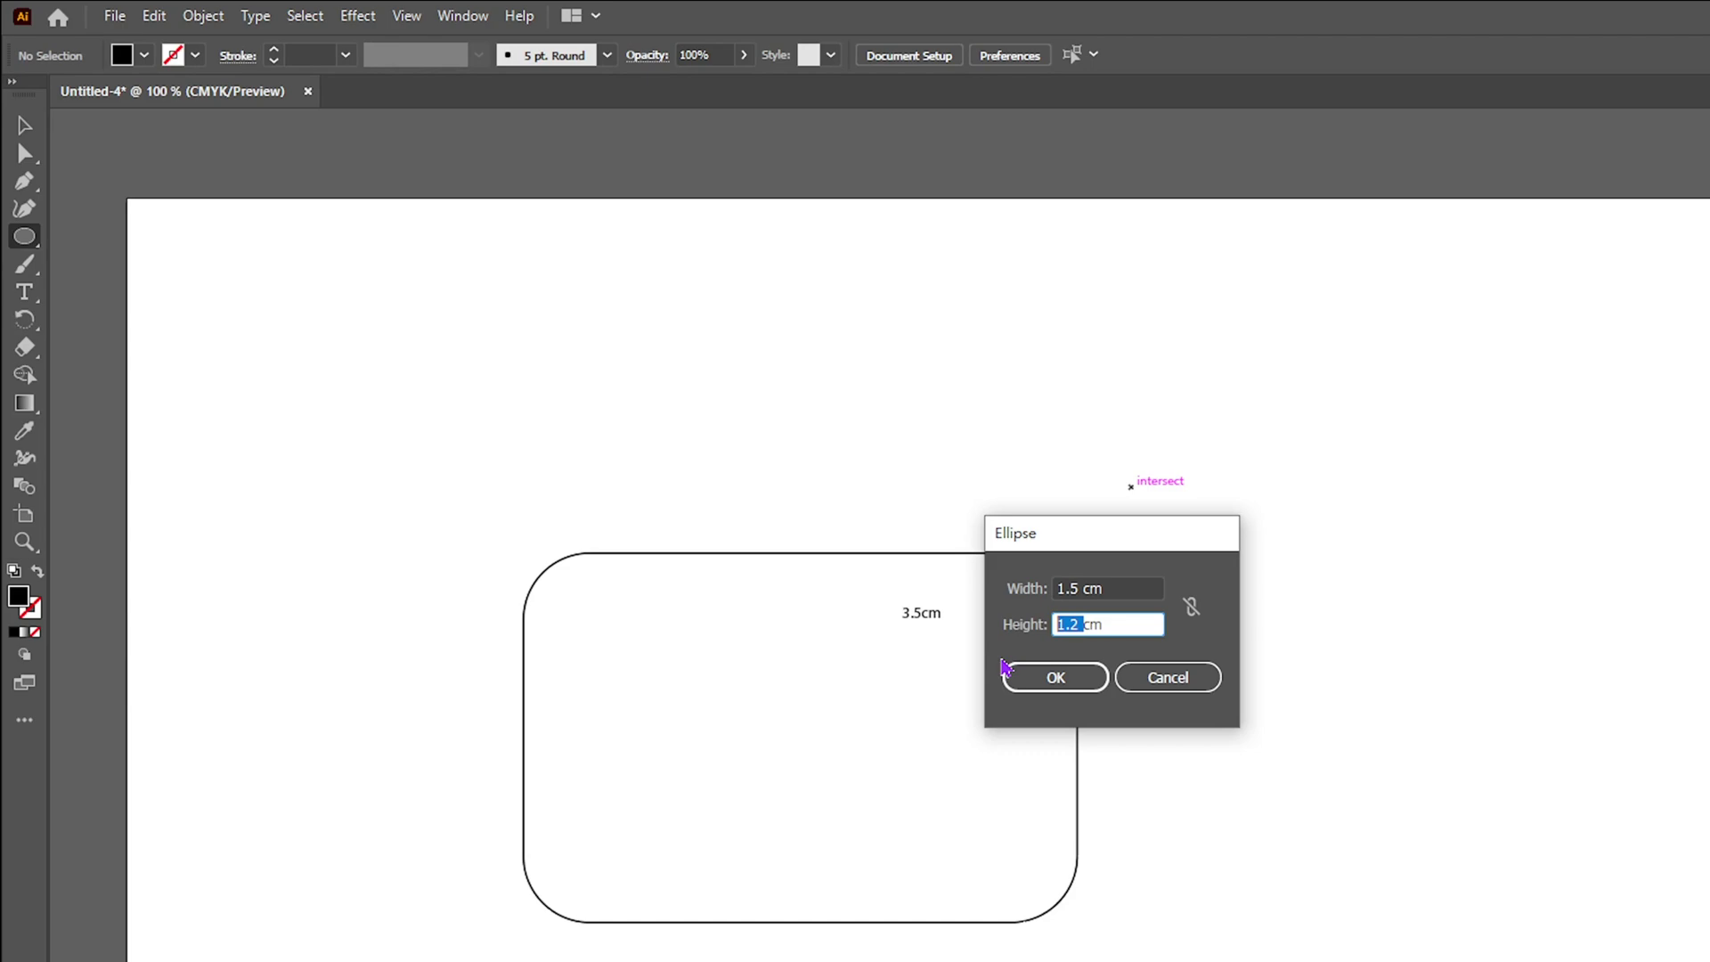
type("1")
type(".5")
left_click(1066, 676)
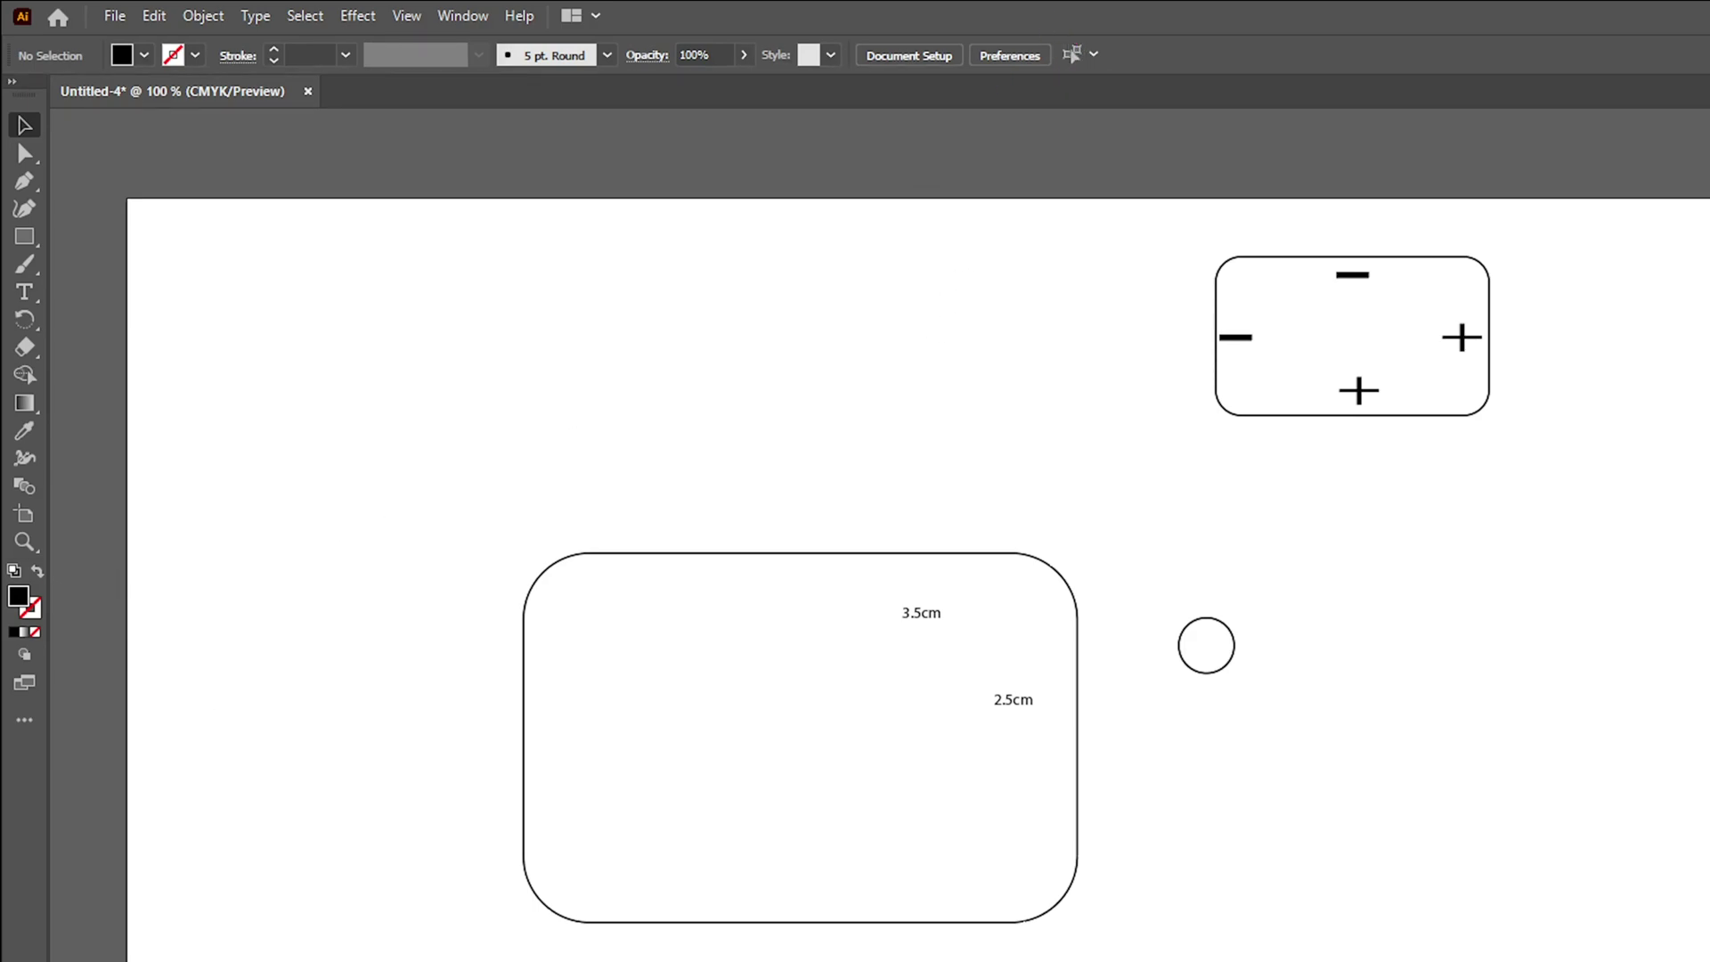
Swap fill and stroke, then snap the circle's centre onto the rectangle's top-right corner
key("shift+x")
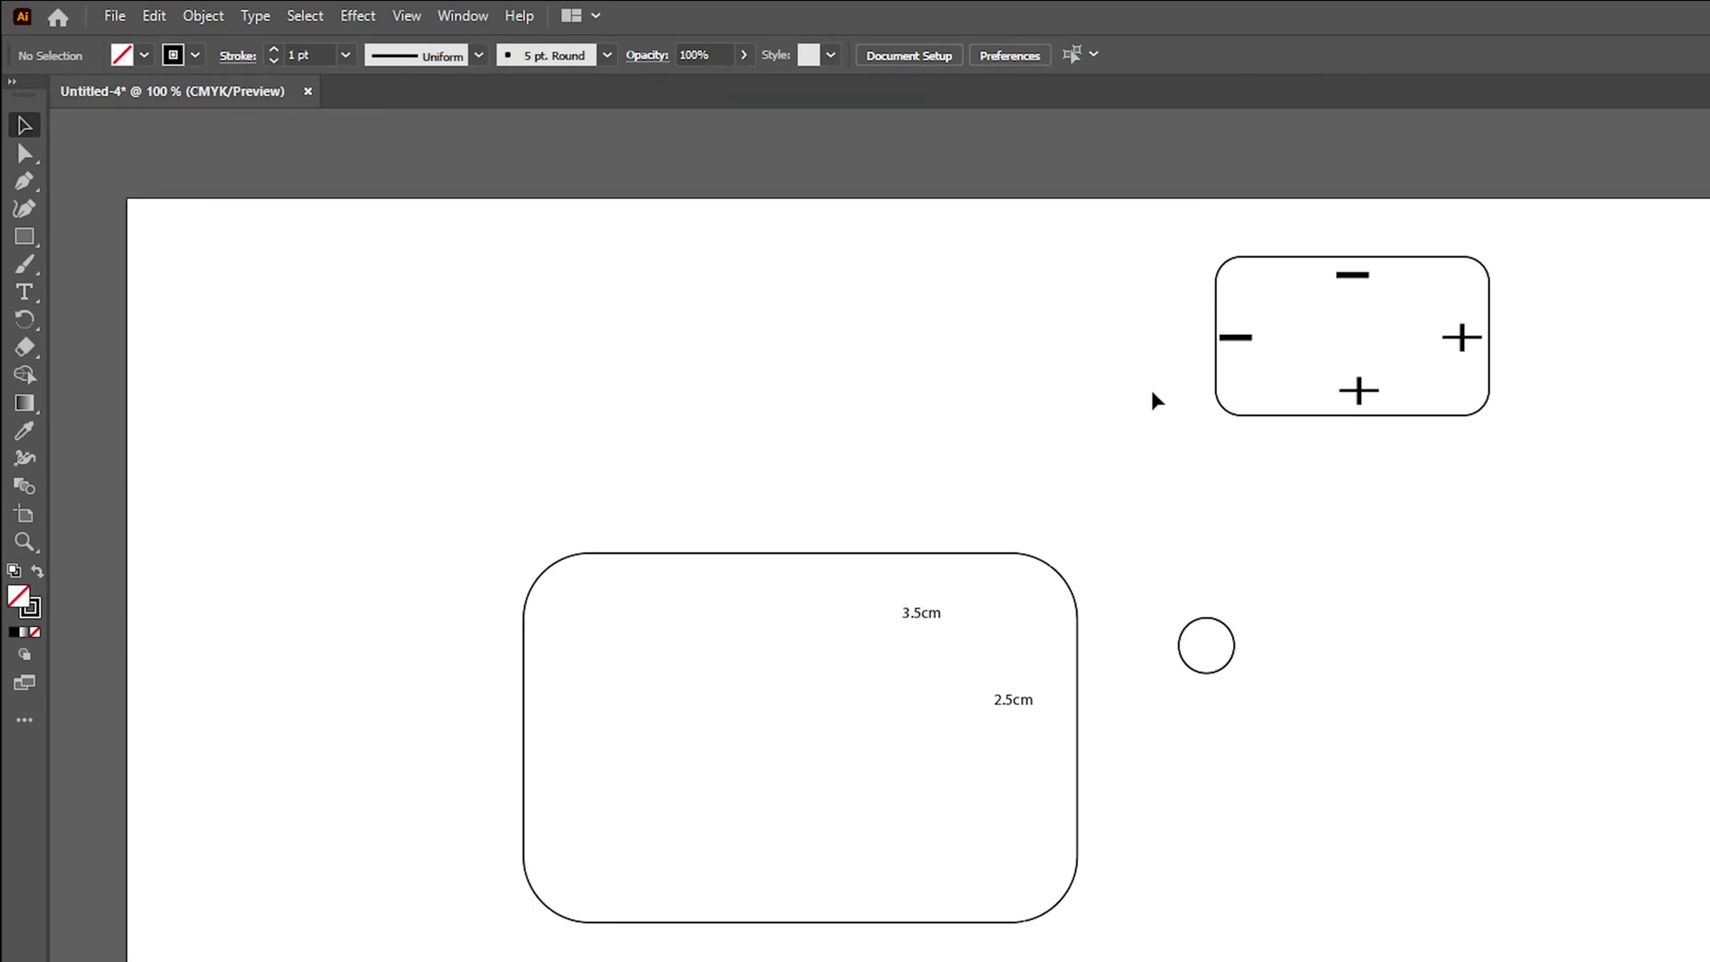
left_click_drag(1155, 593, 1343, 705)
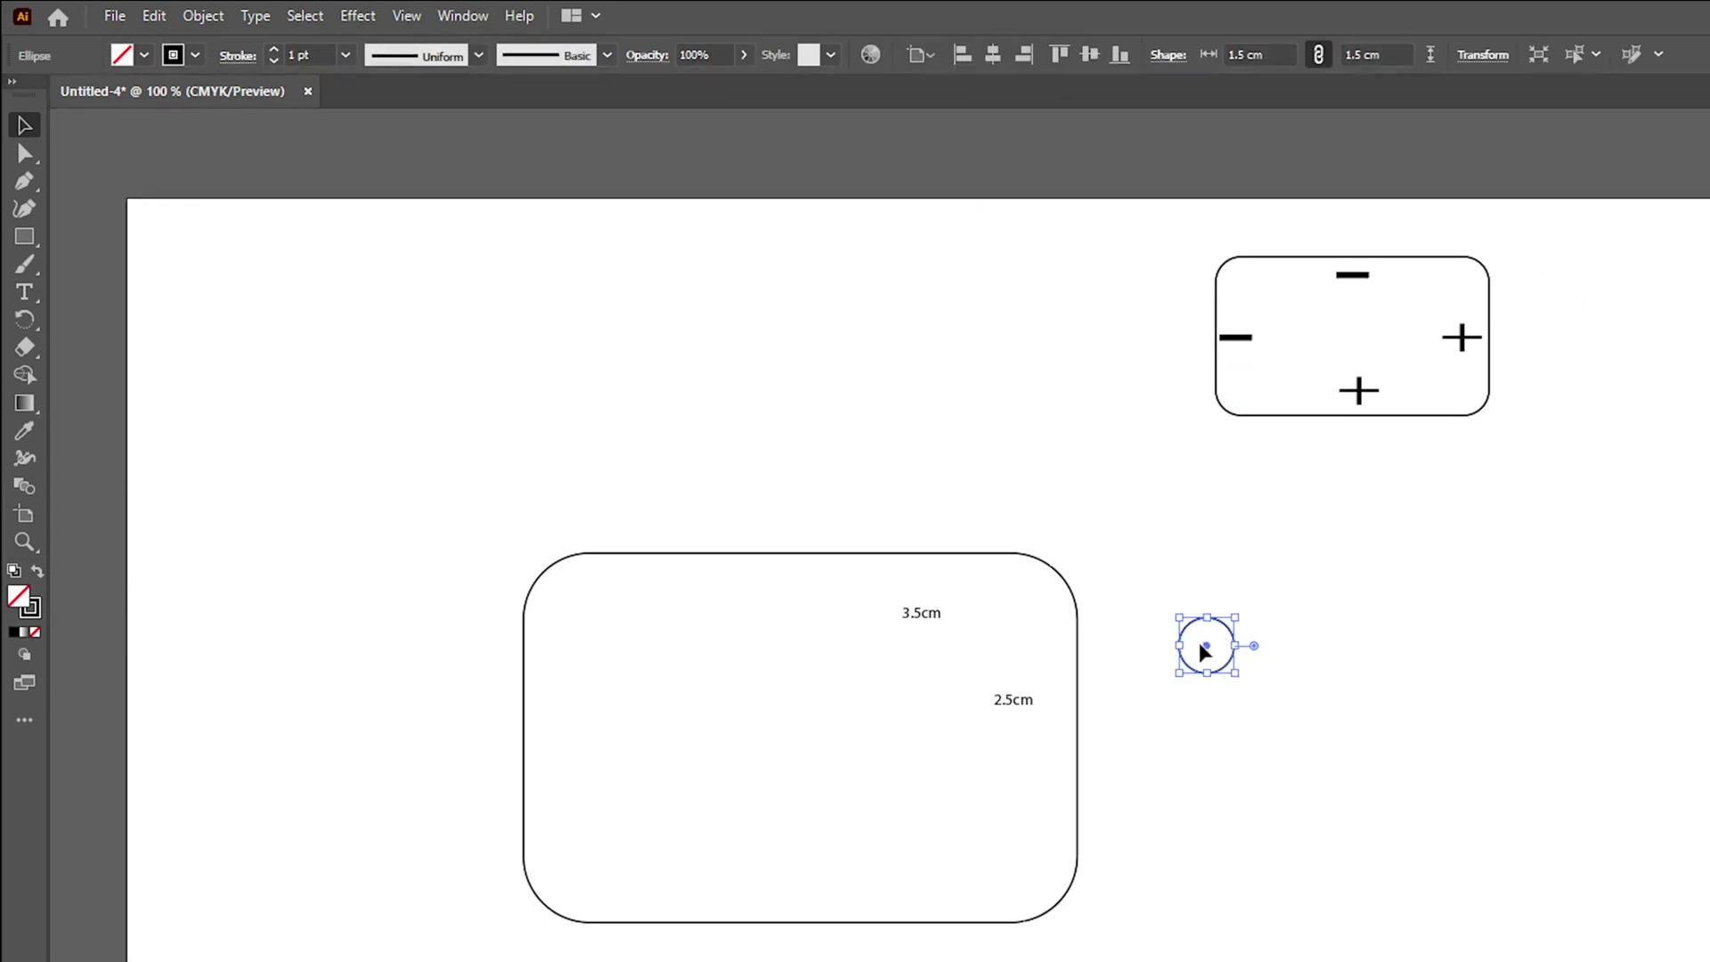
left_click_drag(1208, 653, 1077, 554)
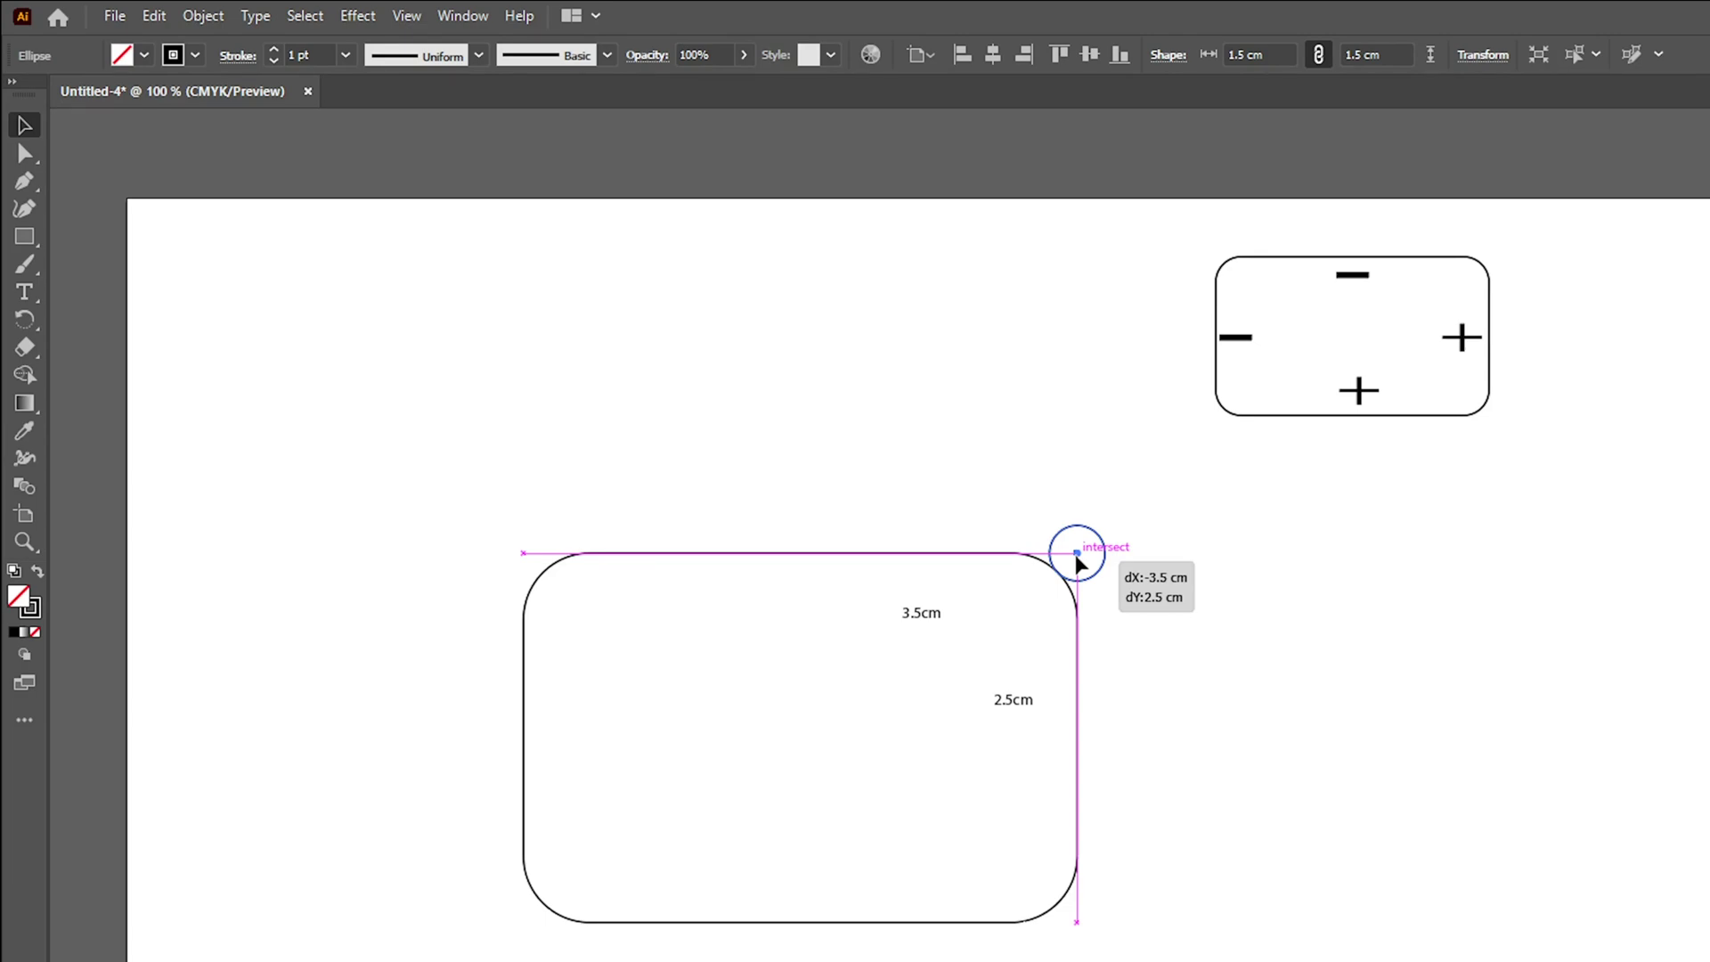
left_click_drag(1075, 557, 1076, 556)
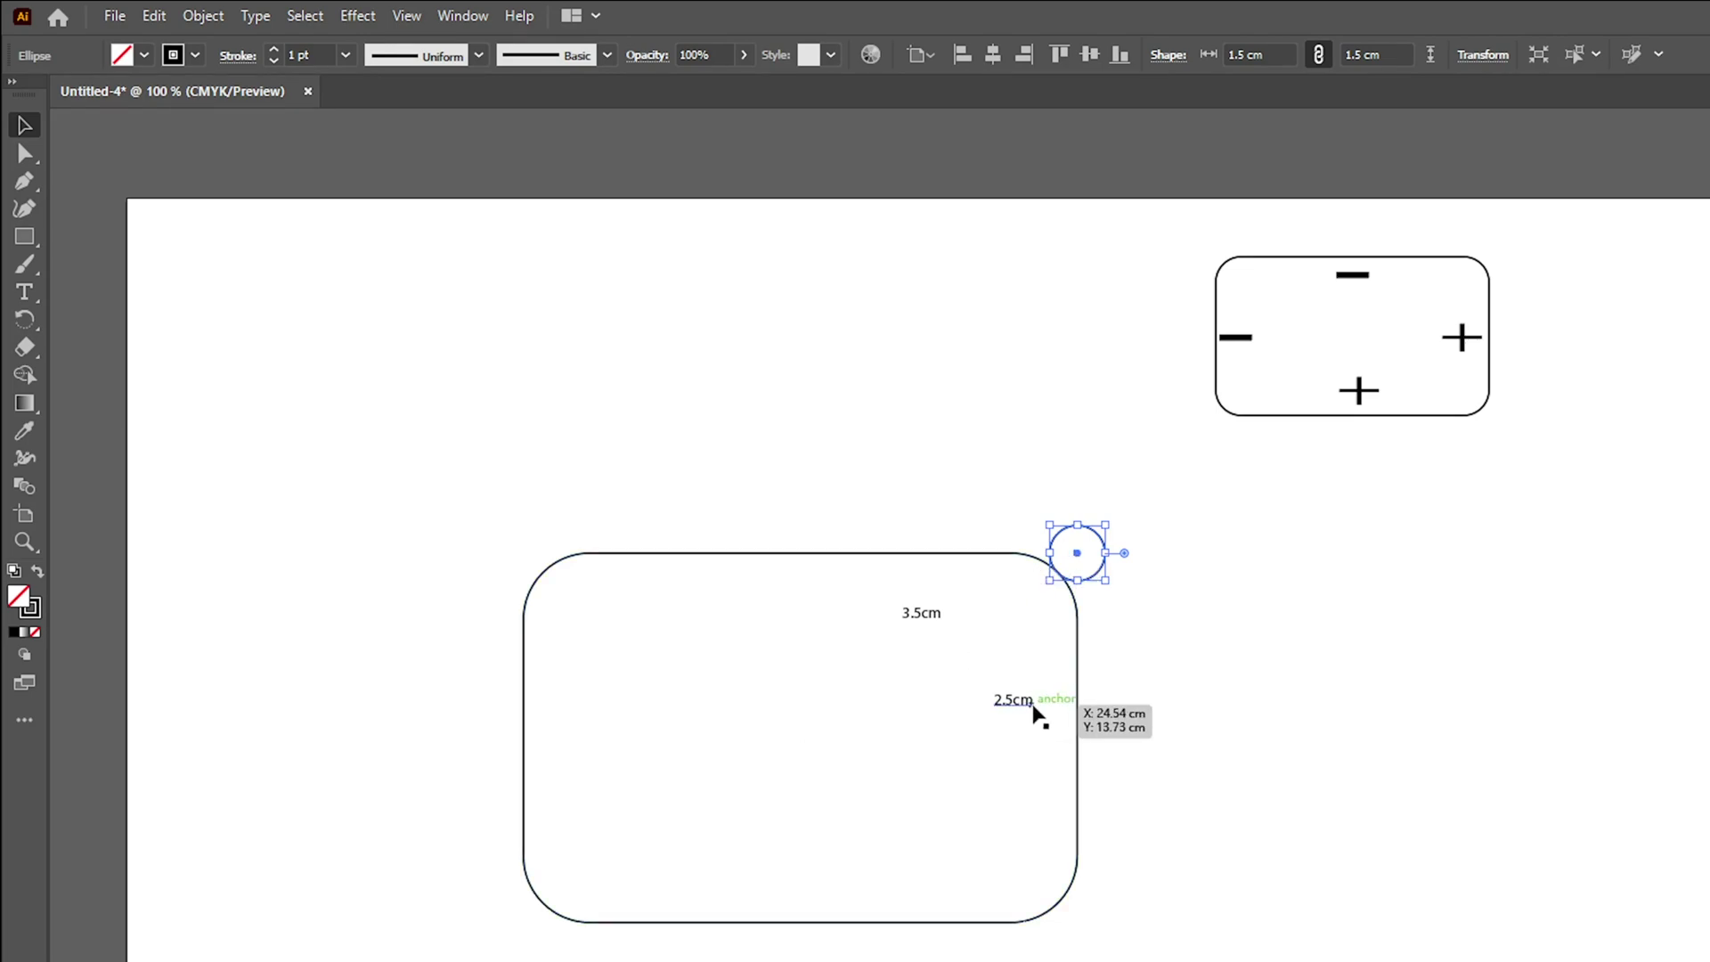
mouse_move(1024, 451)
left_mouse_down()
mouse_move(1137, 572)
mouse_move(1104, 580)
left_mouse_up()
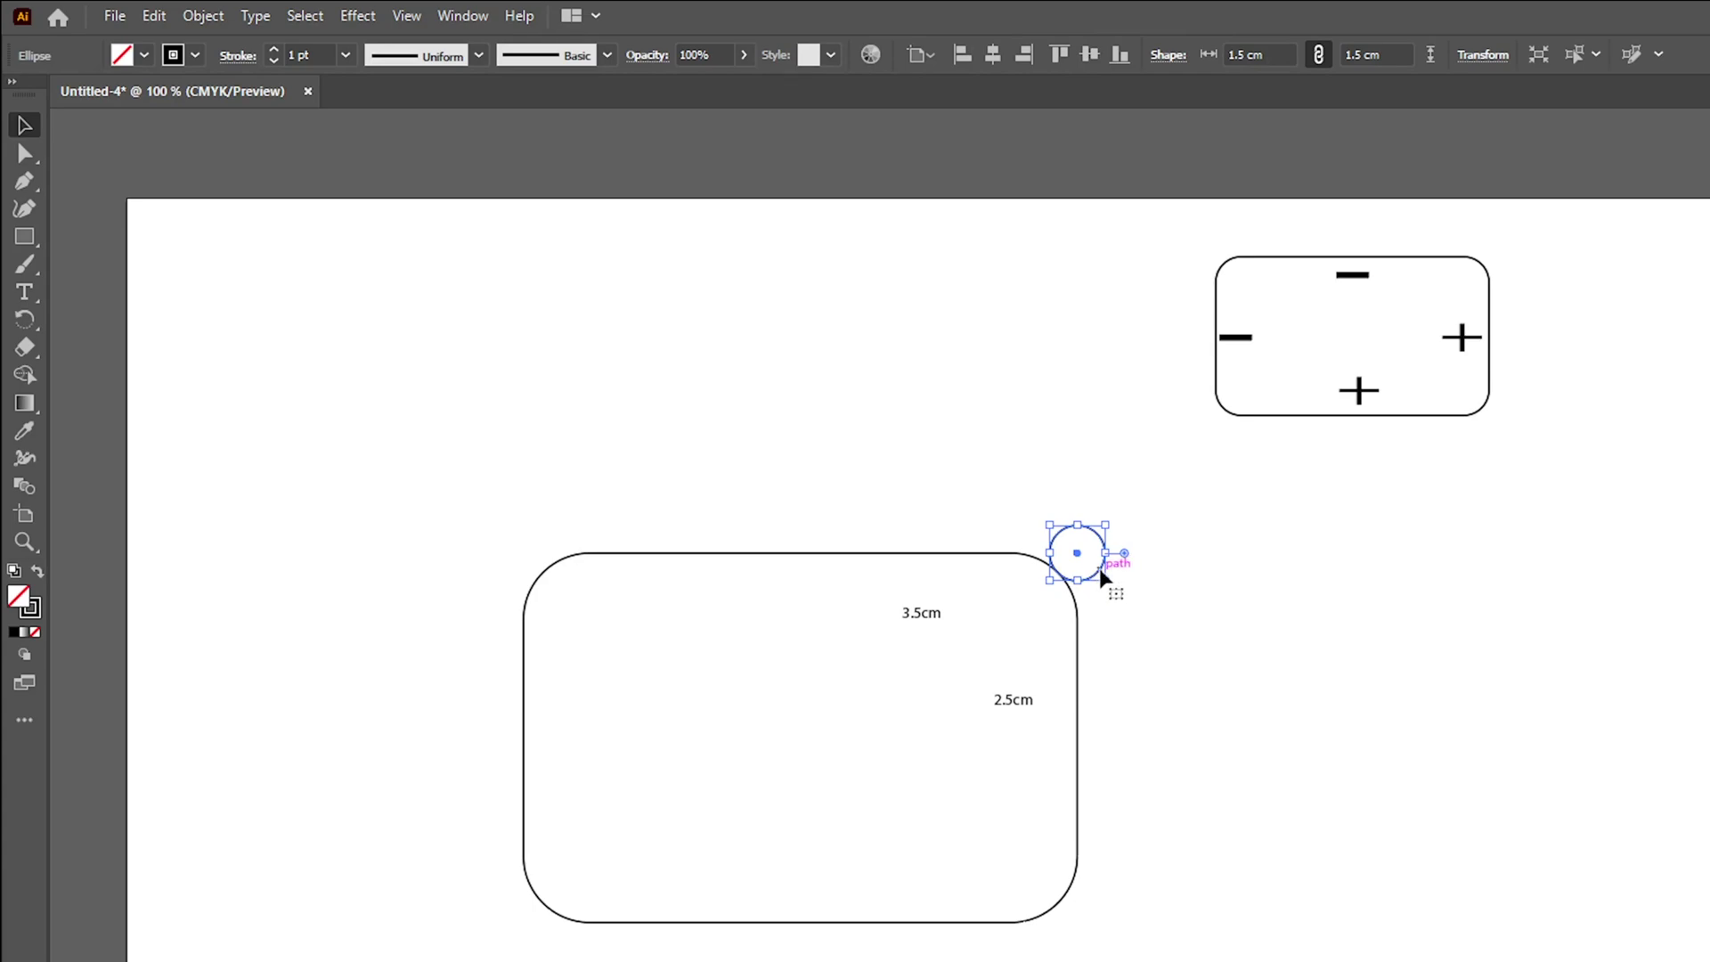
Move the circle 2.5 cm left and 3.5 cm down using Transform > Move
right_click(1102, 579)
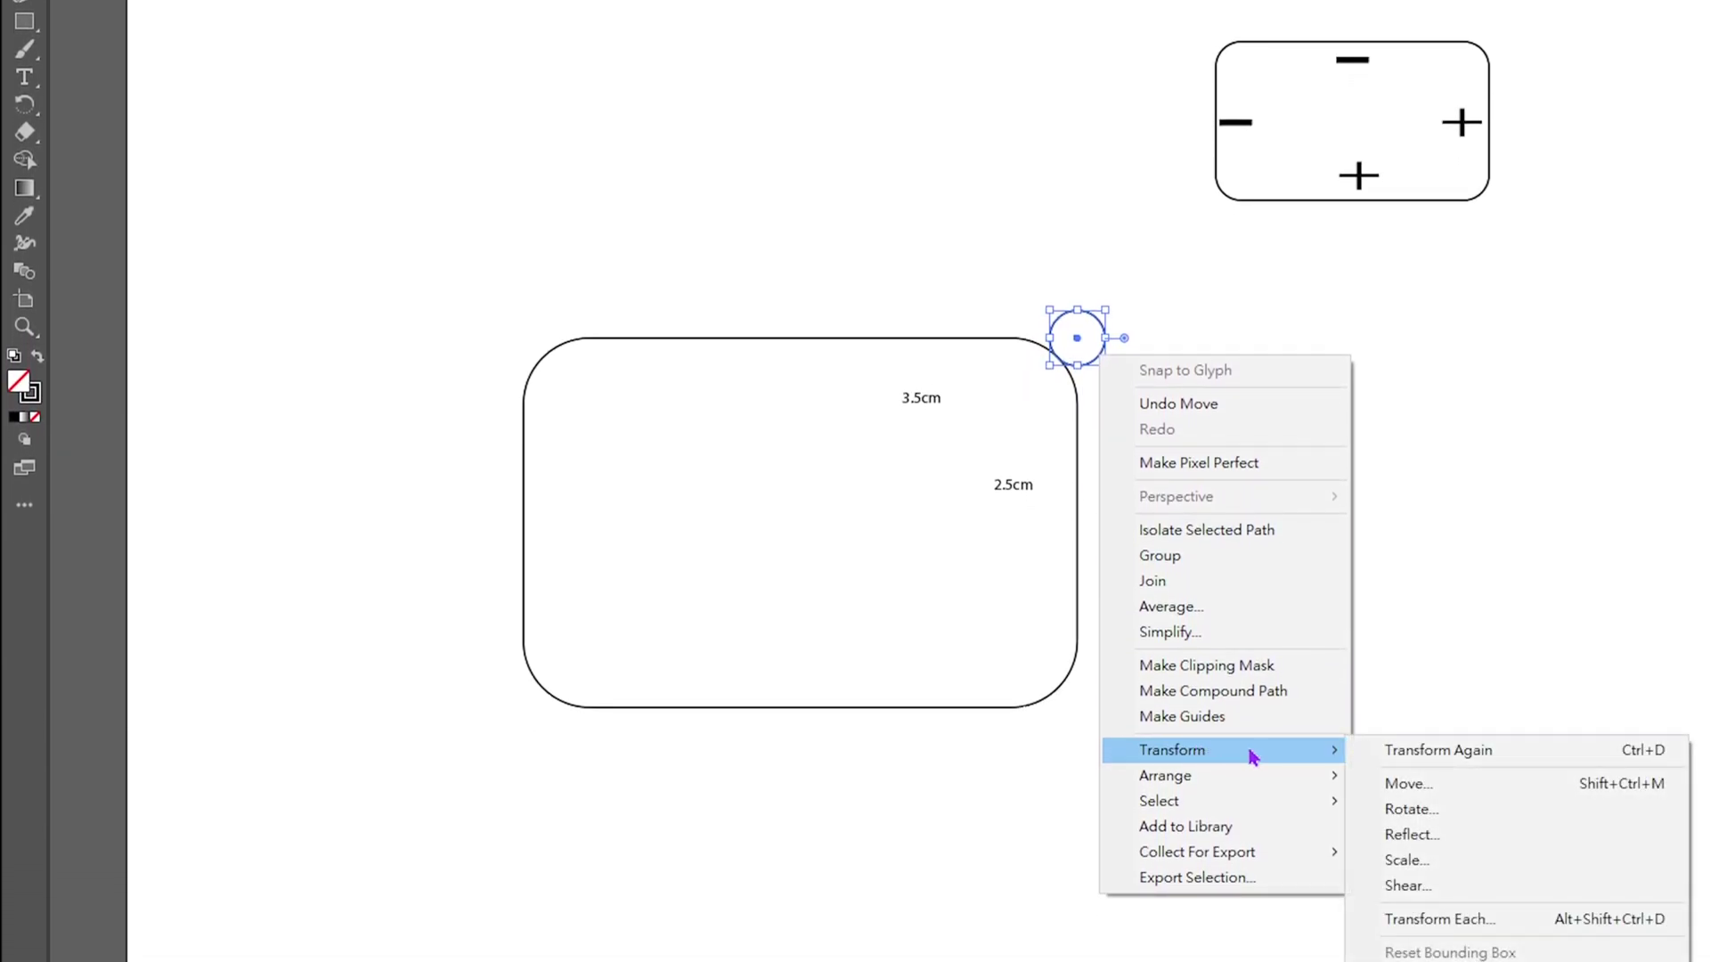
left_click(1428, 791)
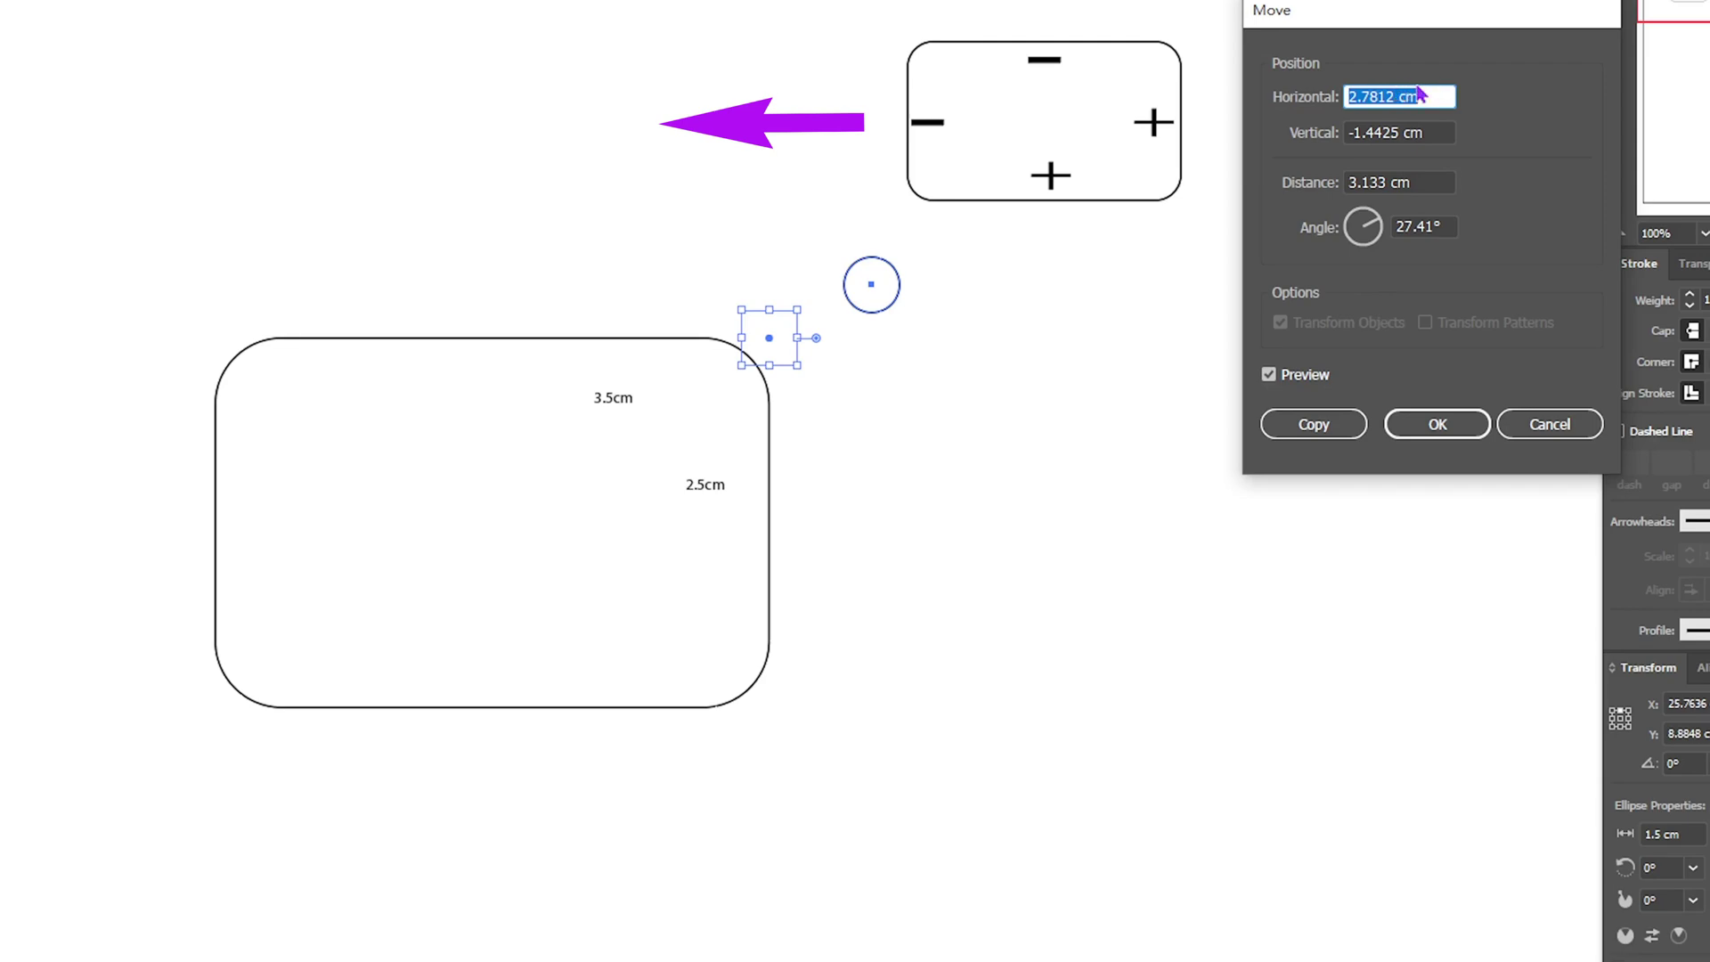
type("-2.5")
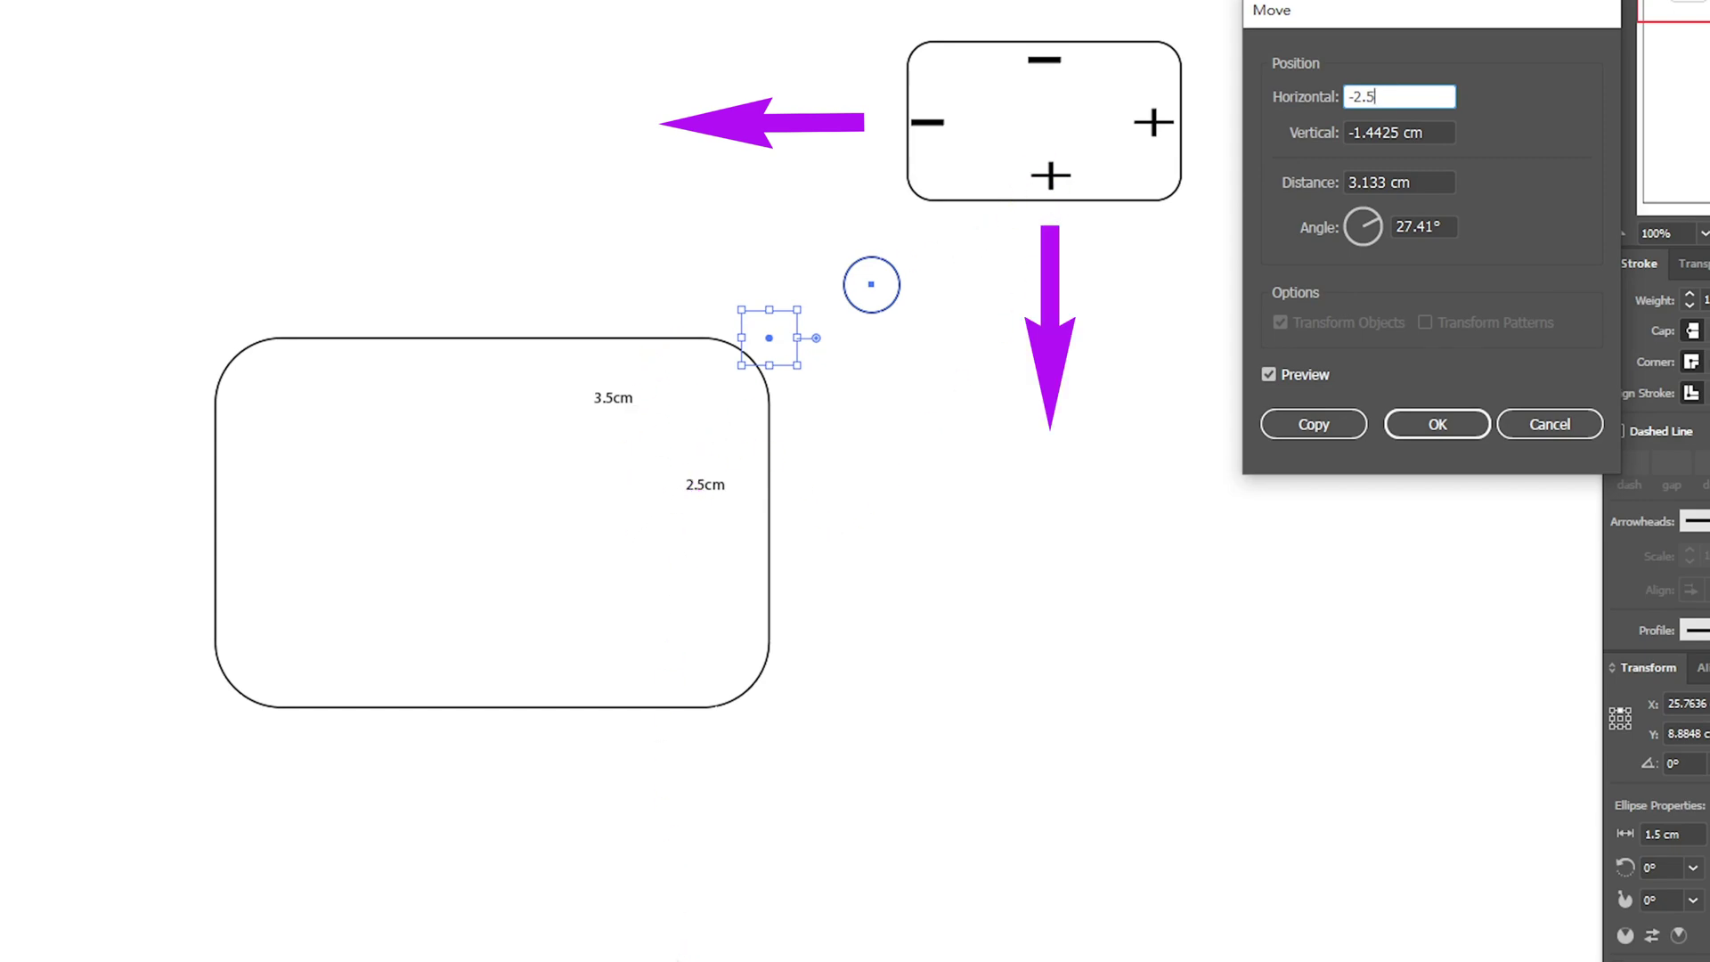
key("Tab")
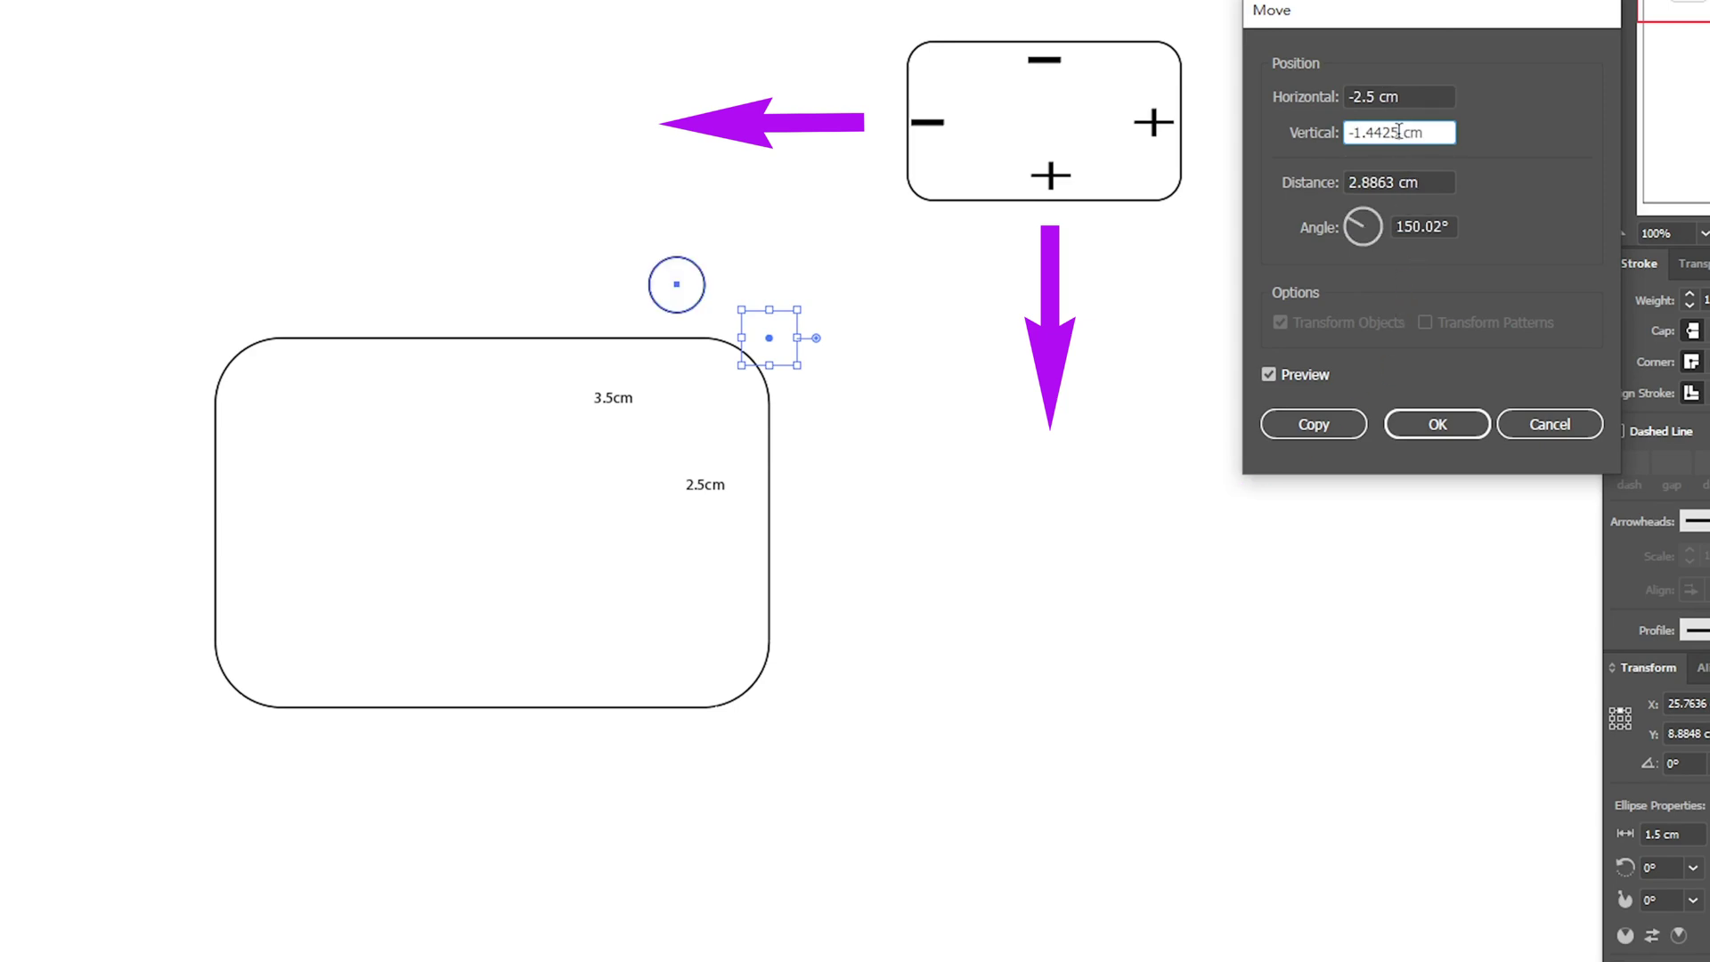
type("3.5")
left_click(1441, 432)
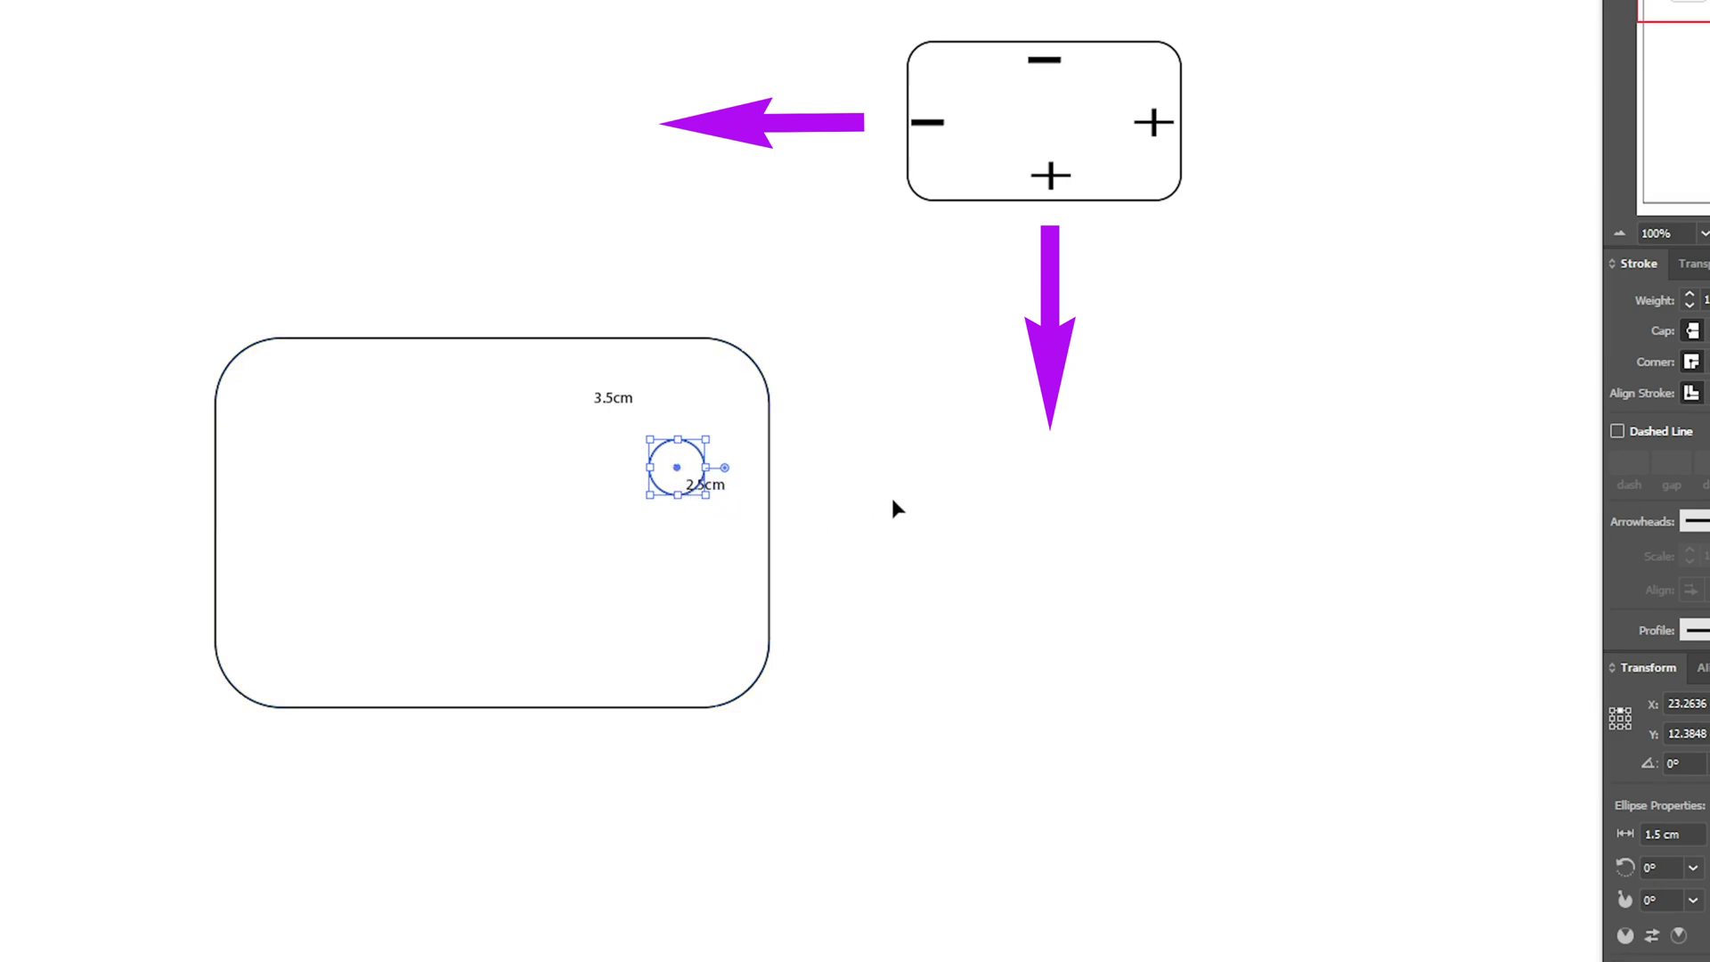
Click empty canvas to deselect the circle
left_click(891, 494)
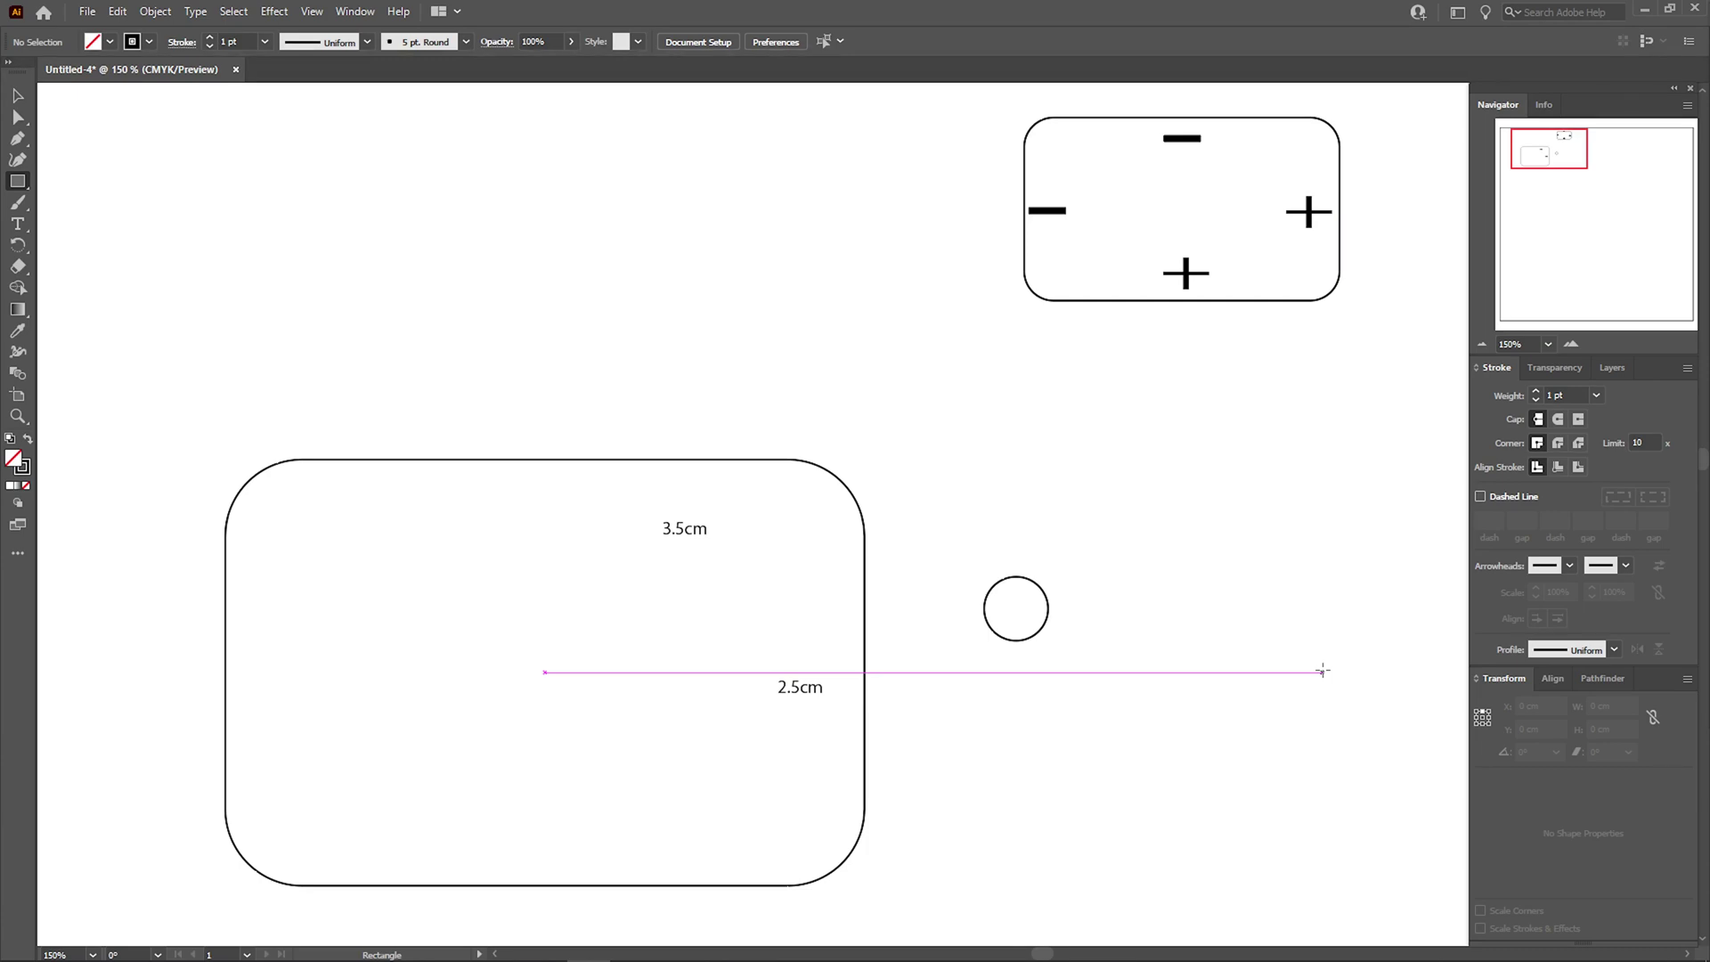
Create a 2.5 cm wide, 3.5 cm tall helper rectangle to the right of the circle
left_click(1174, 612)
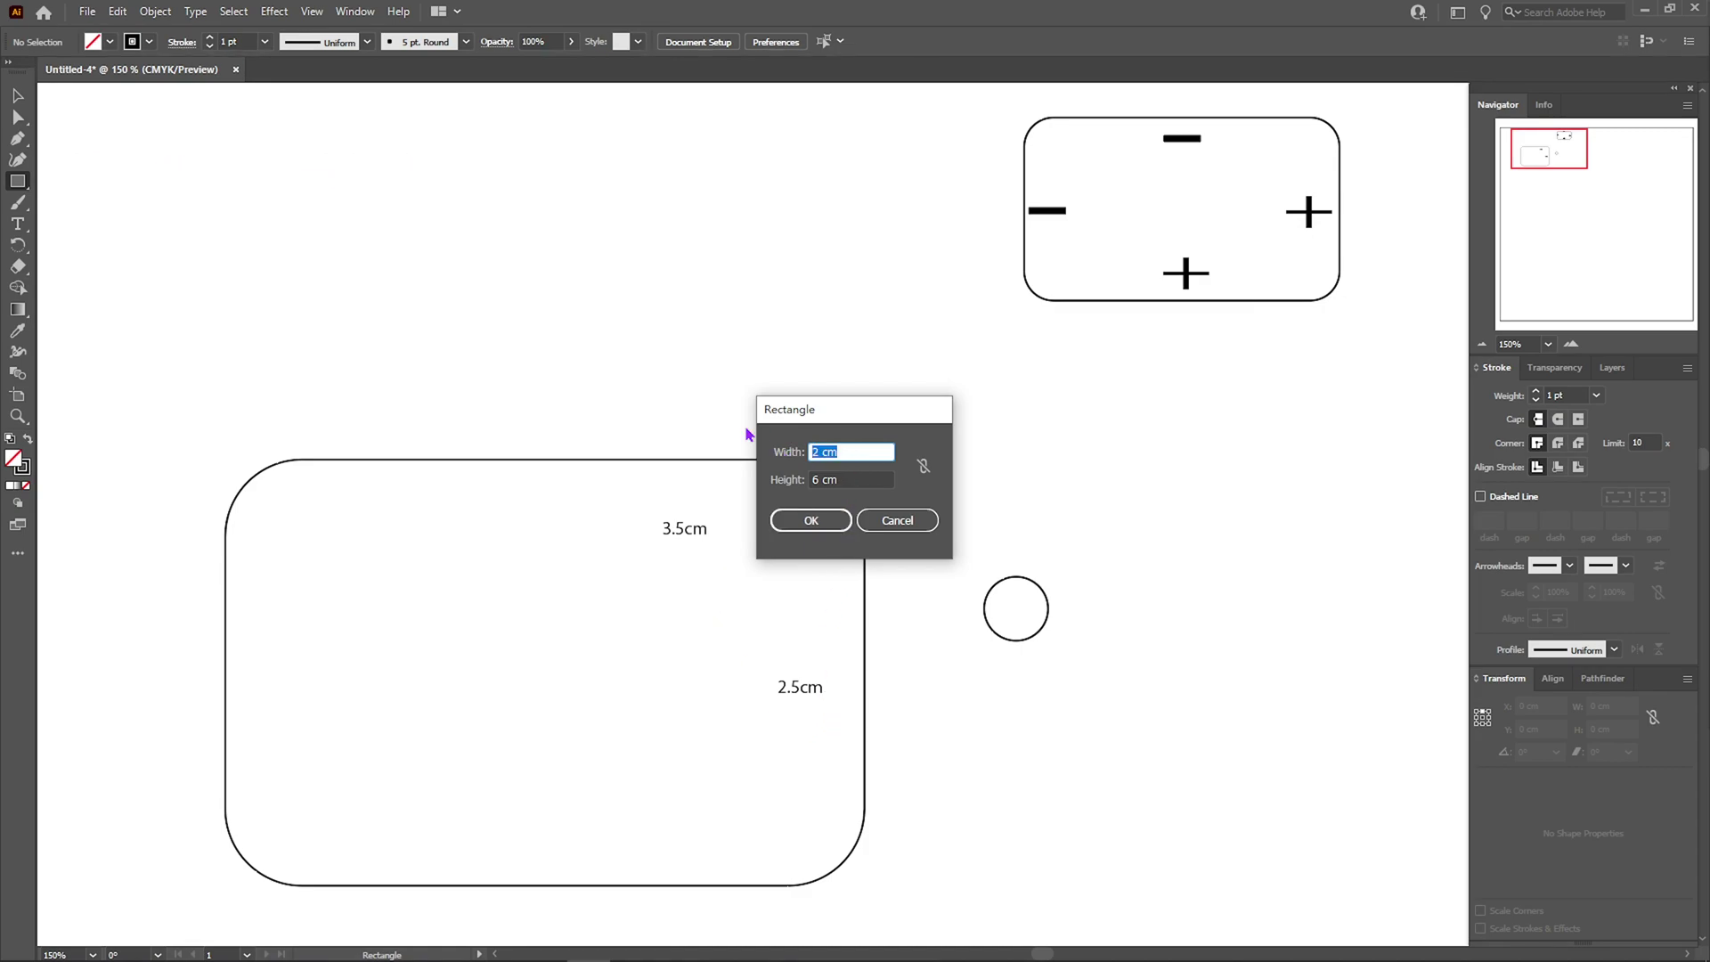
type("2.5")
key("Tab")
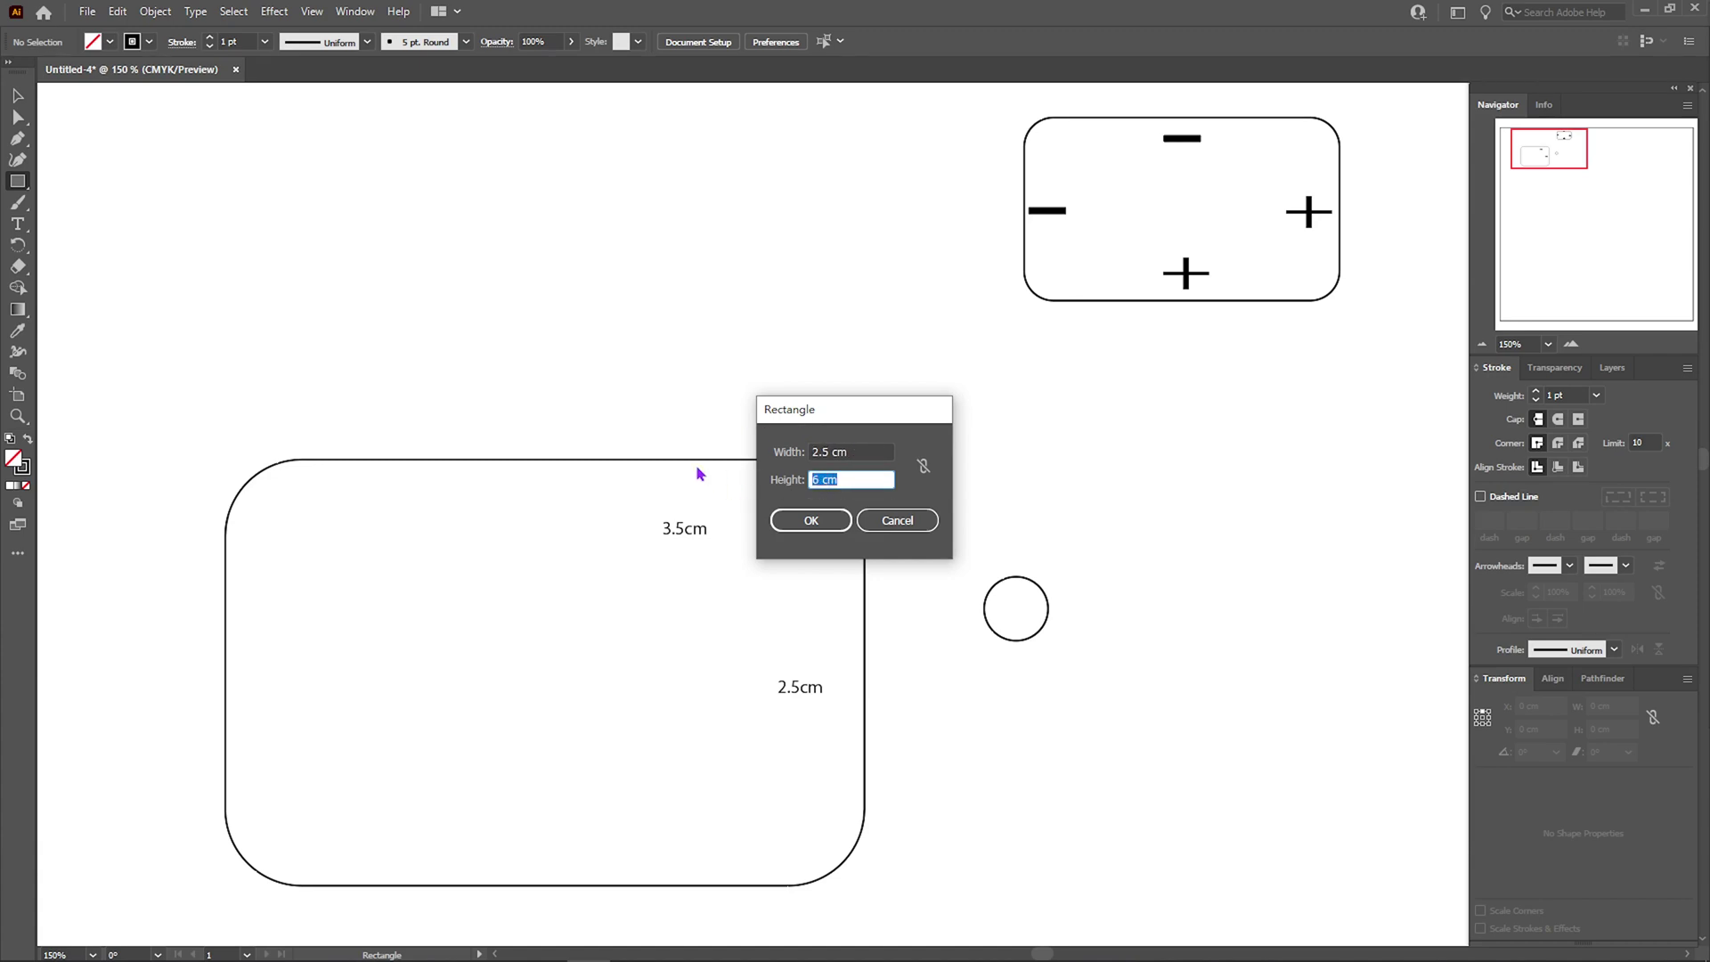
type("3.5")
left_click(820, 520)
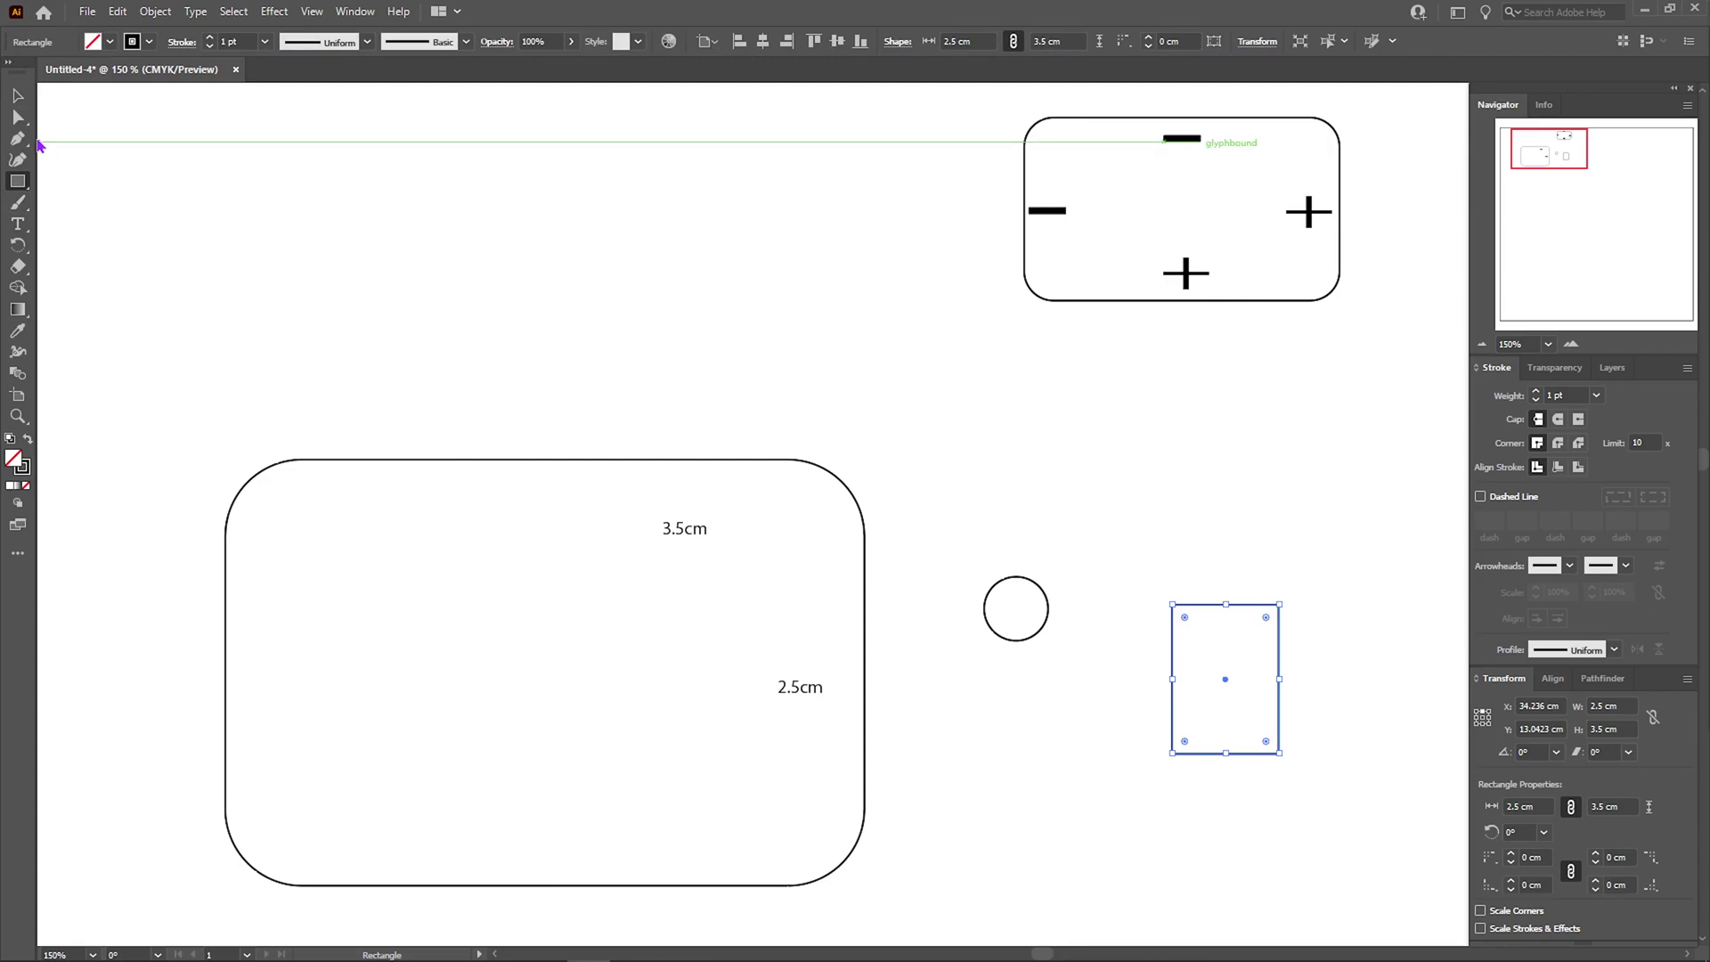
Snap the 2.5 × 3.5 cm helper rectangle into the rounded rectangle's top-right corner
left_click(18, 100)
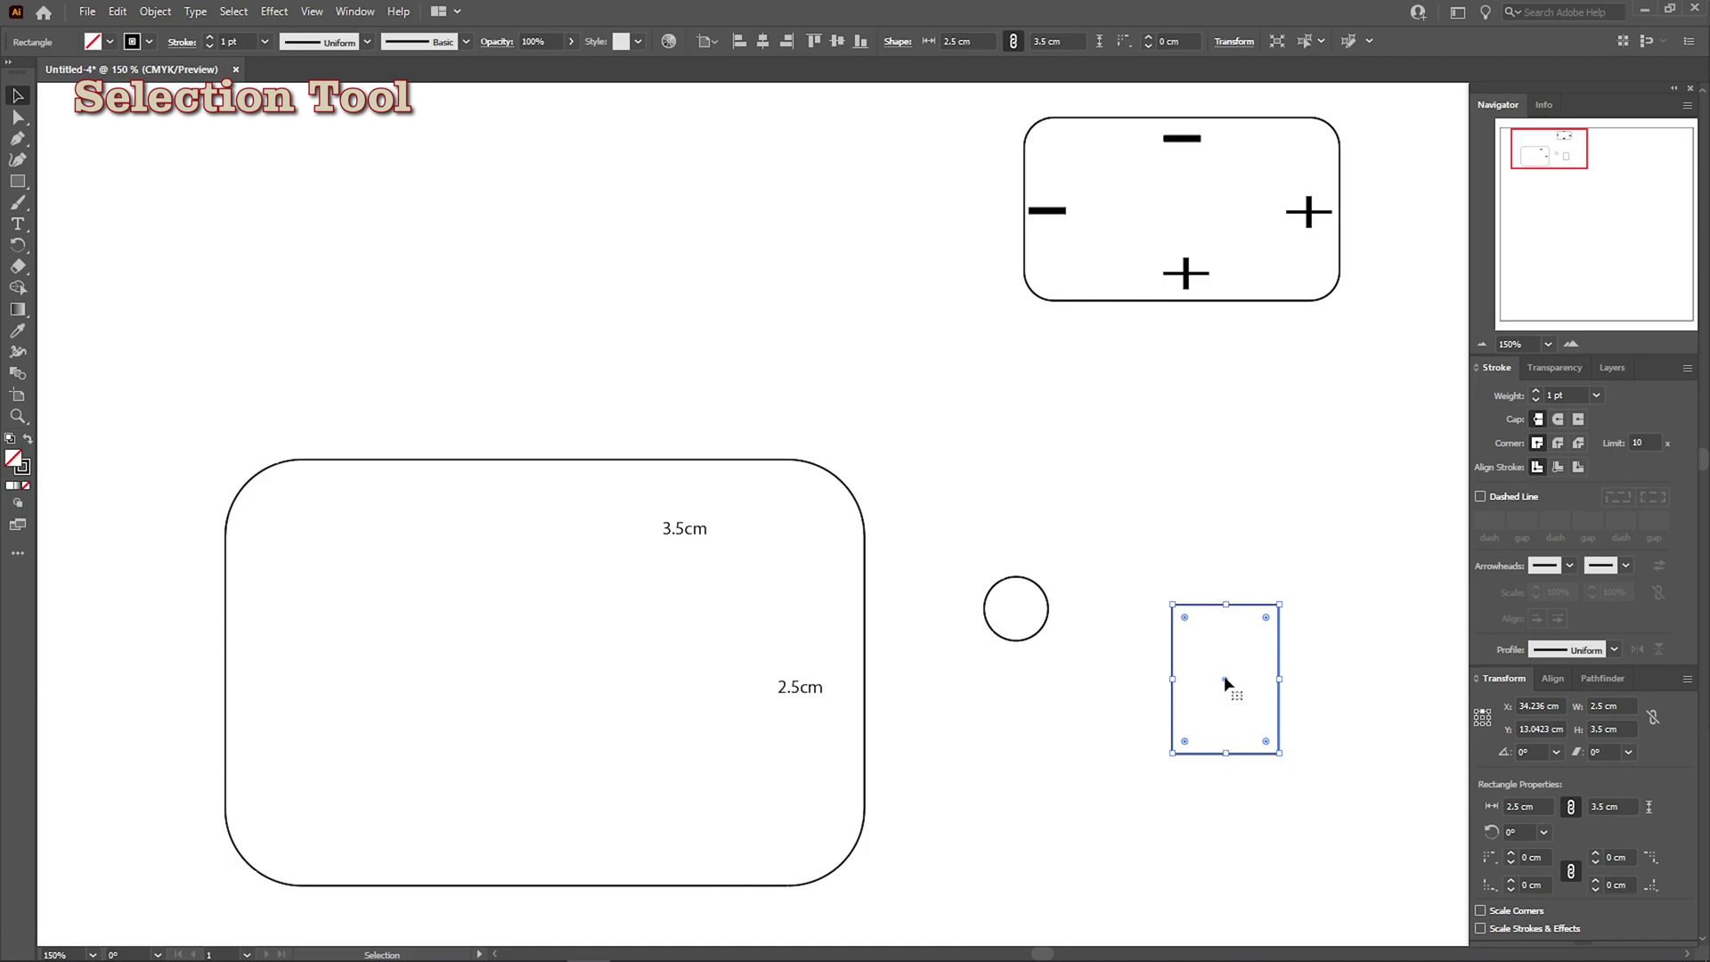
mouse_move(1224, 675)
left_mouse_down()
mouse_move(798, 565)
mouse_move(810, 533)
left_mouse_up()
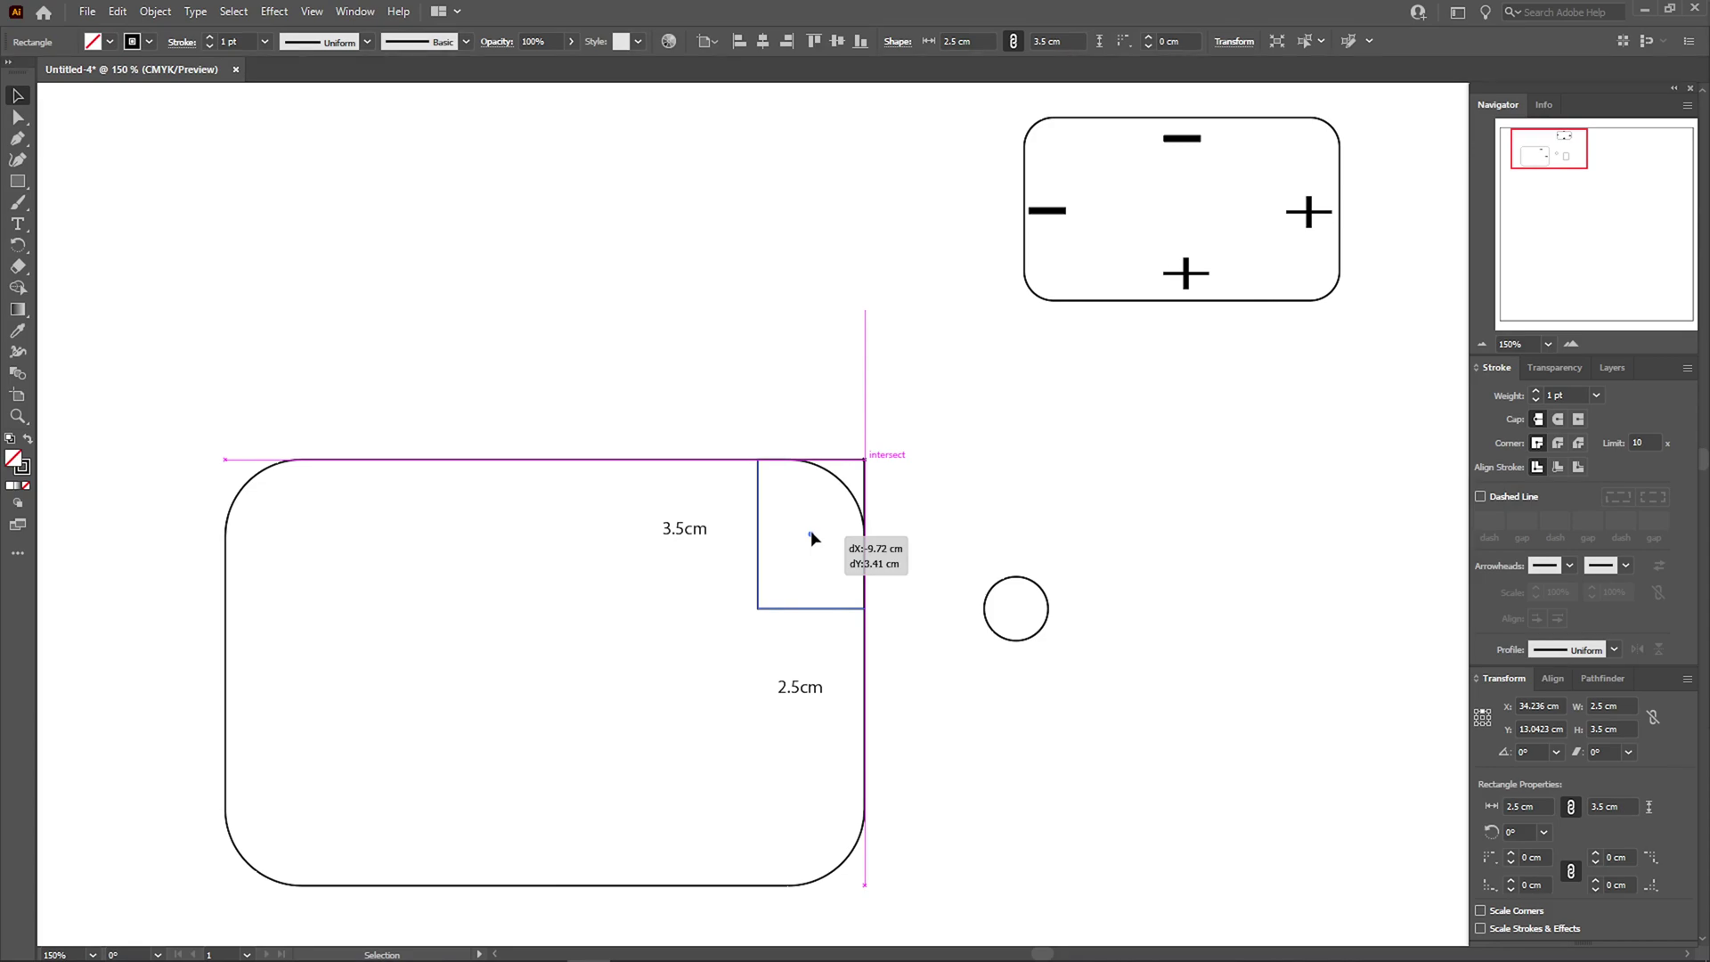
left_click_drag(810, 533, 810, 533)
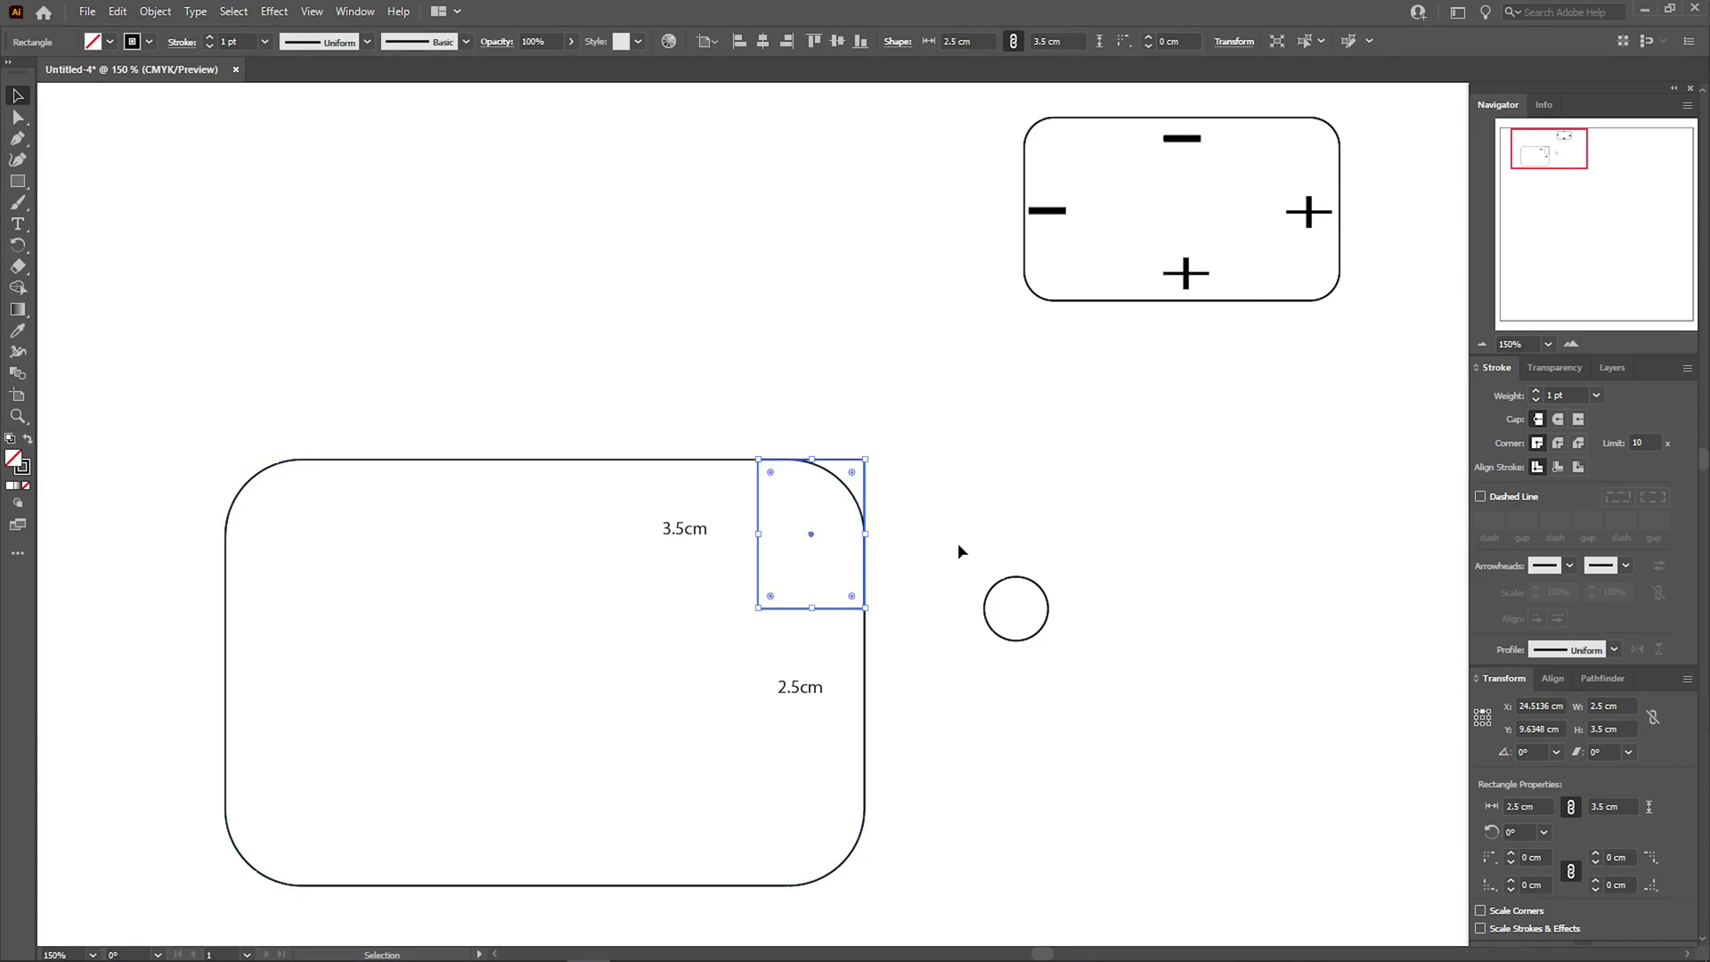
Drag the circle's centre to the helper's bottom-left corner, then delete the helper rectangle
left_click_drag(959, 542, 1094, 671)
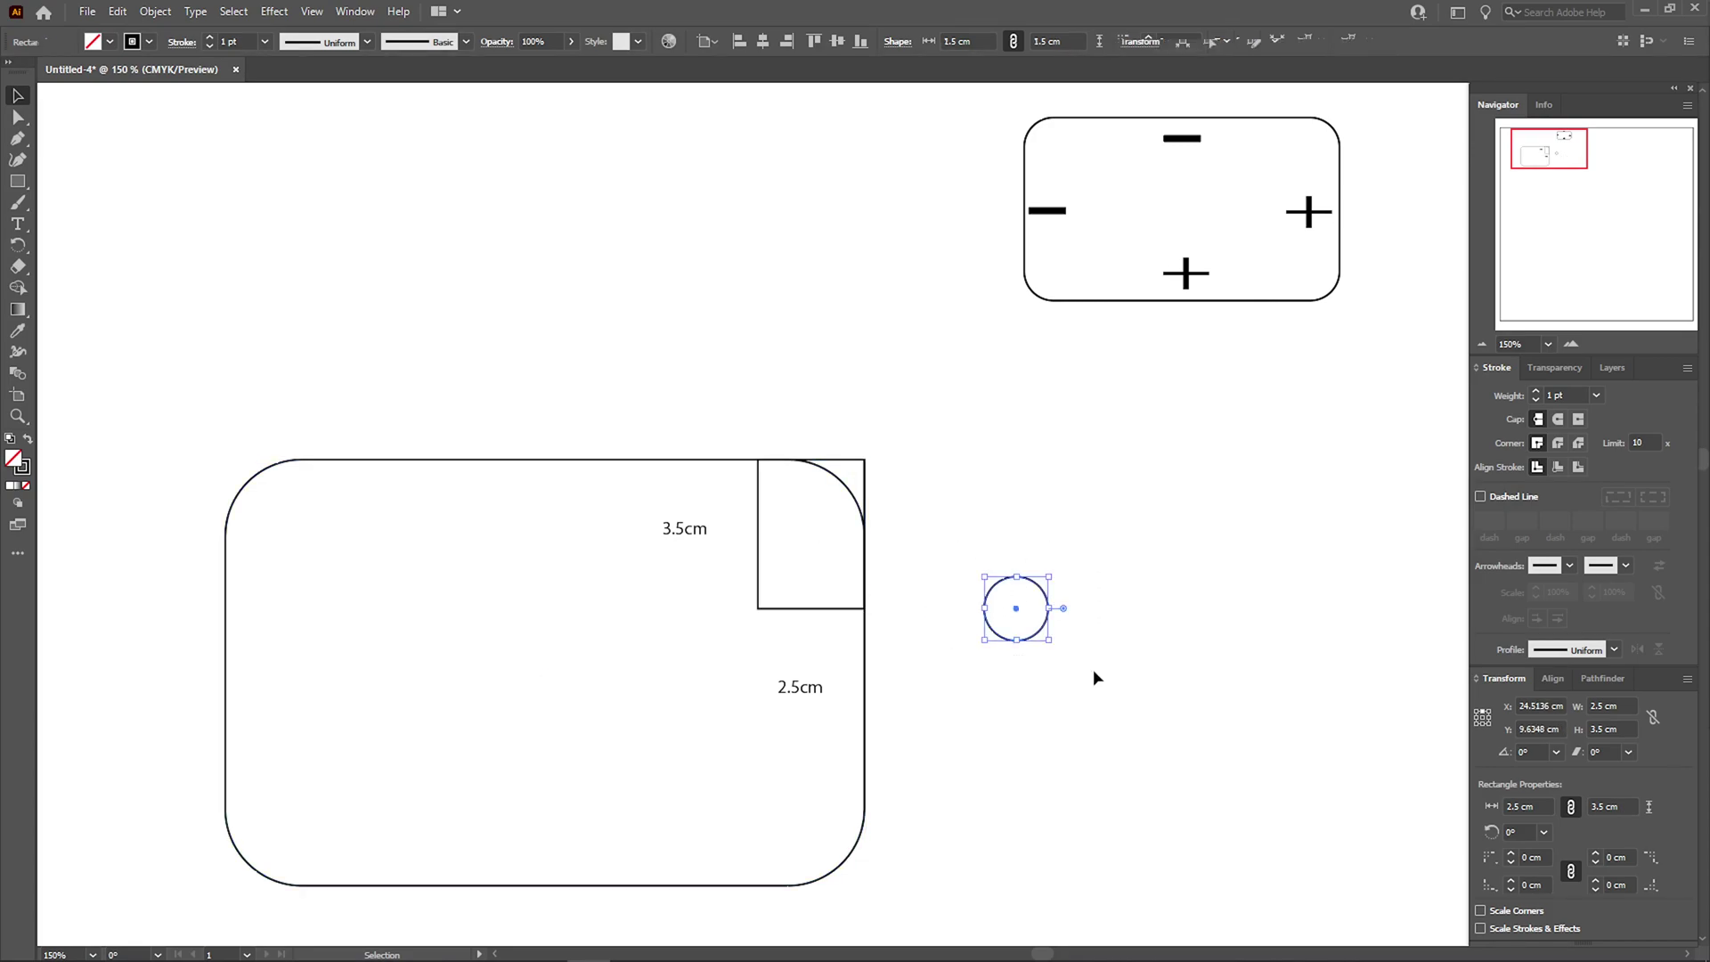
left_click_drag(1016, 608, 757, 613)
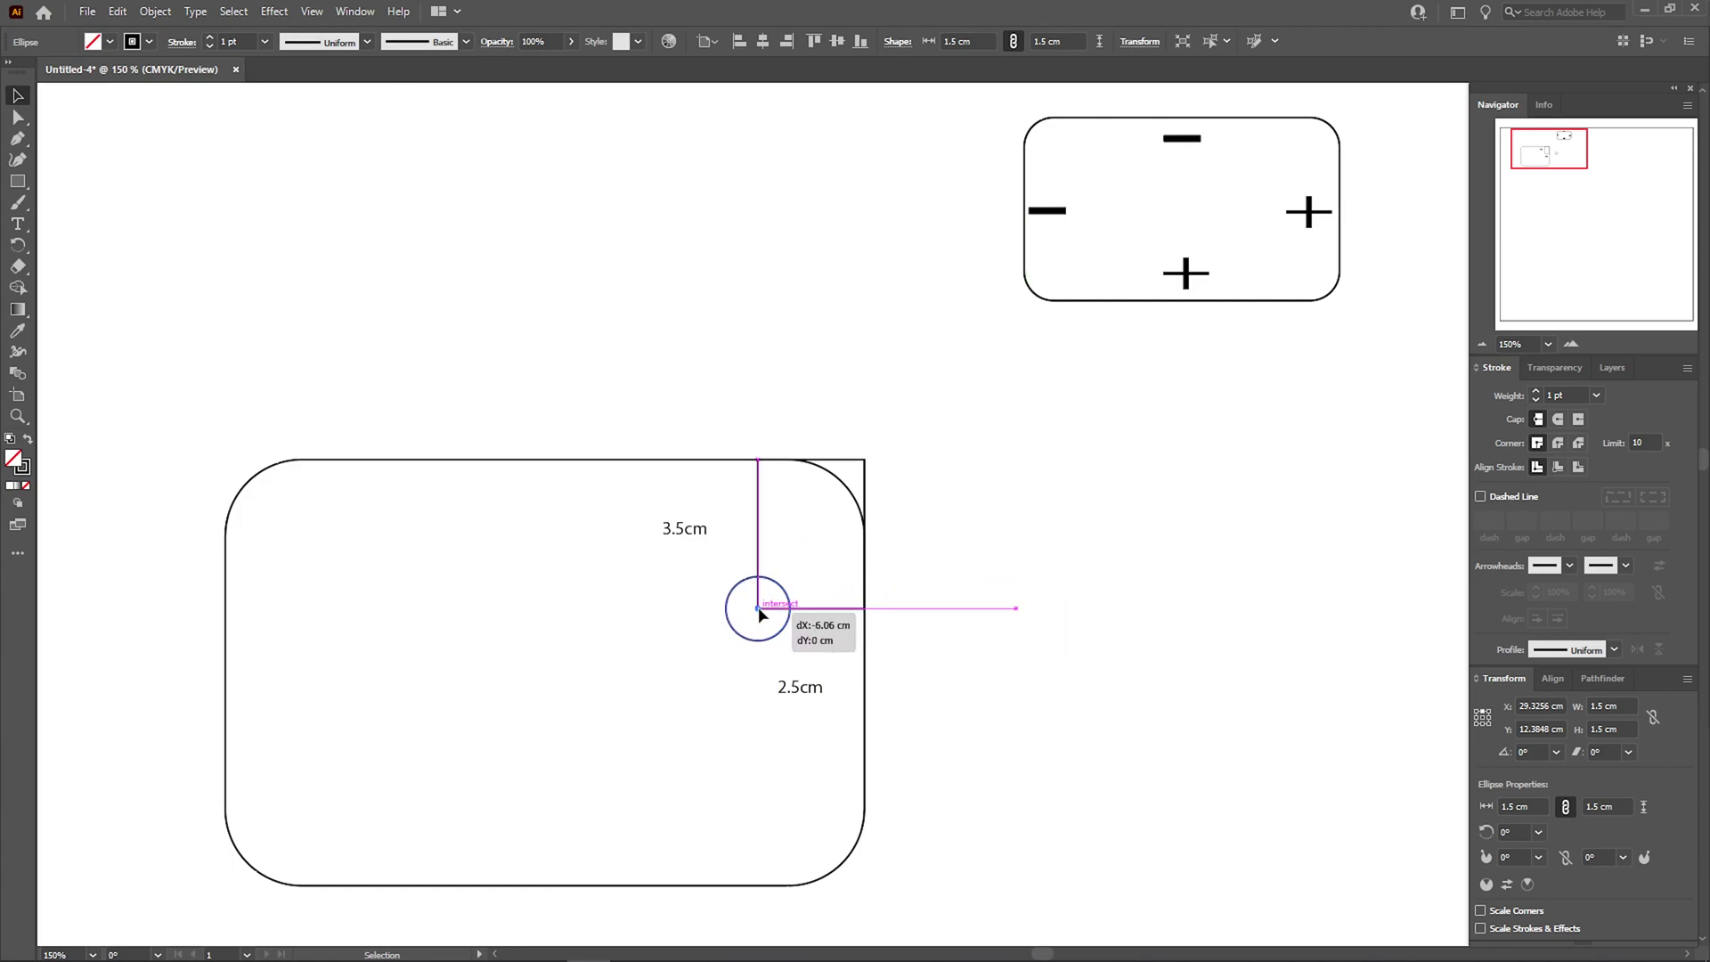
key("Delete")
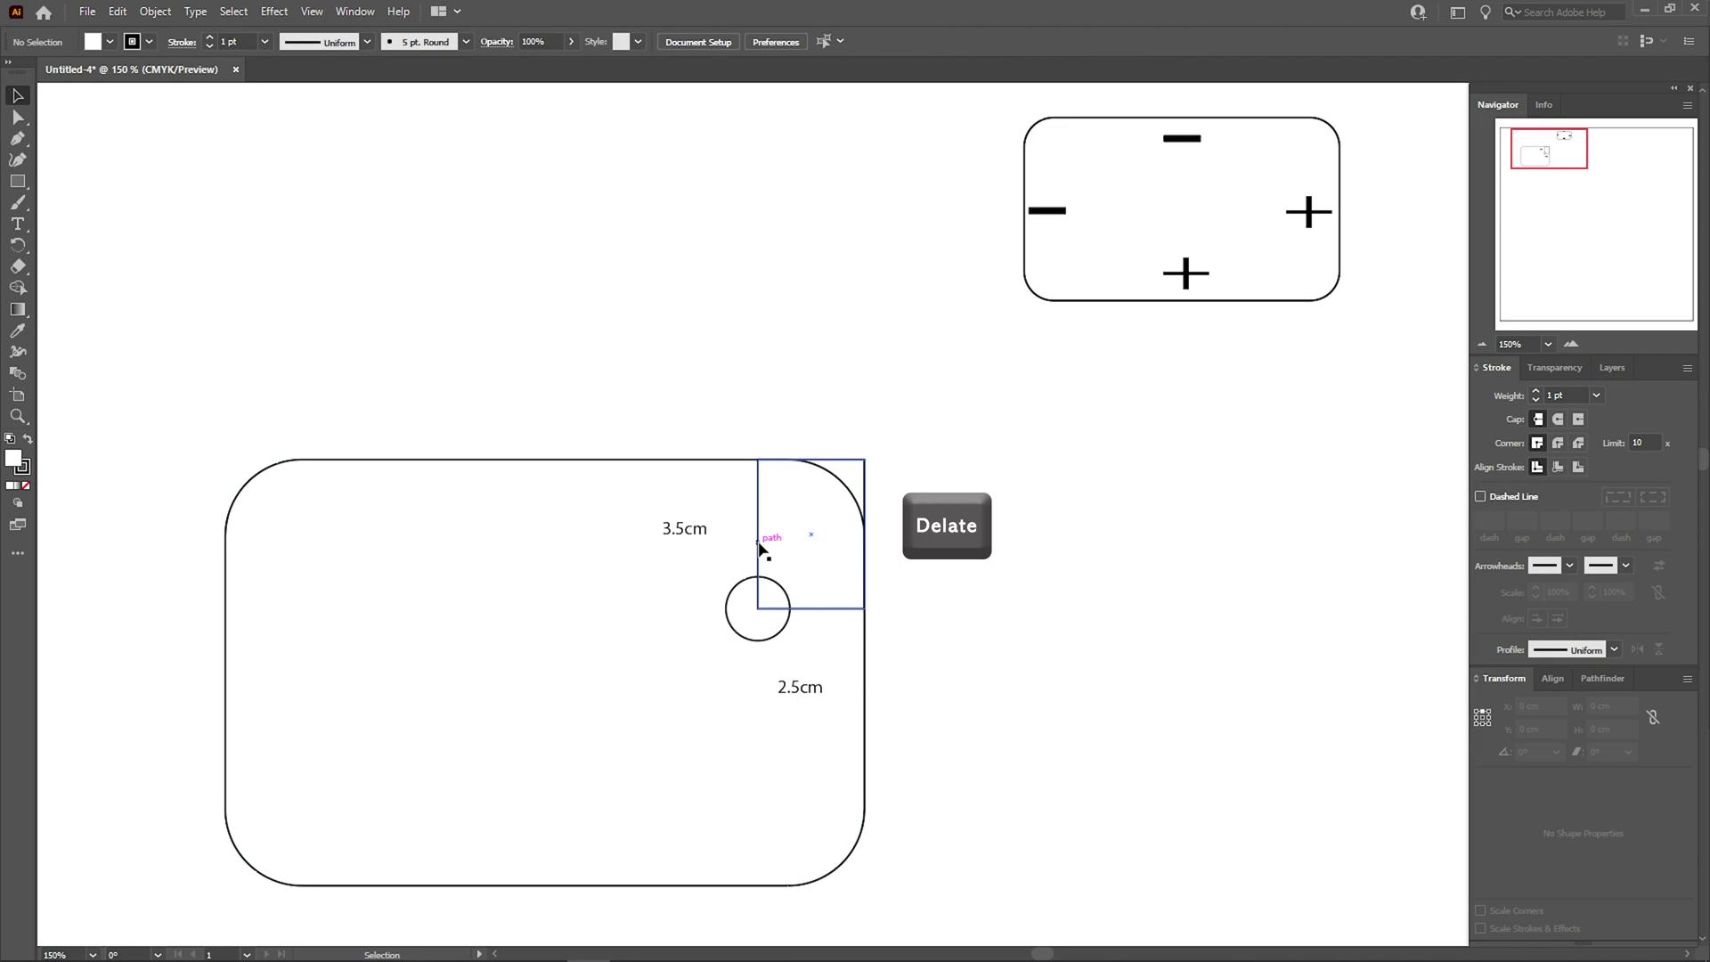
left_click(760, 547)
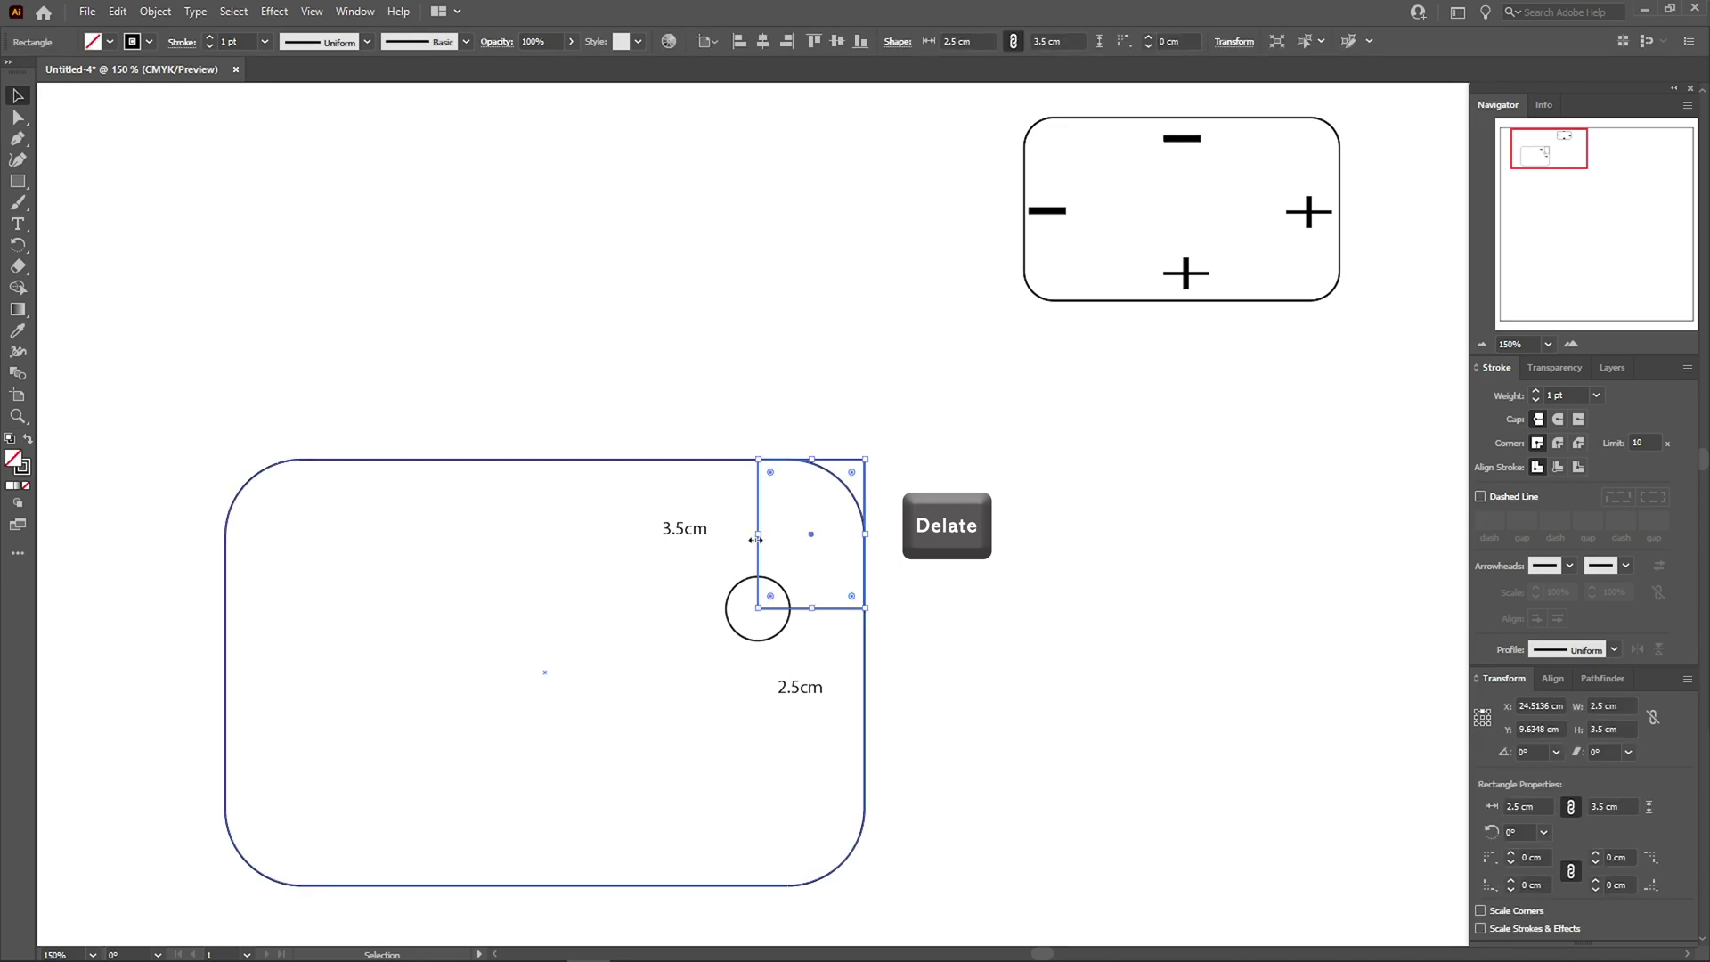
key("Delete")
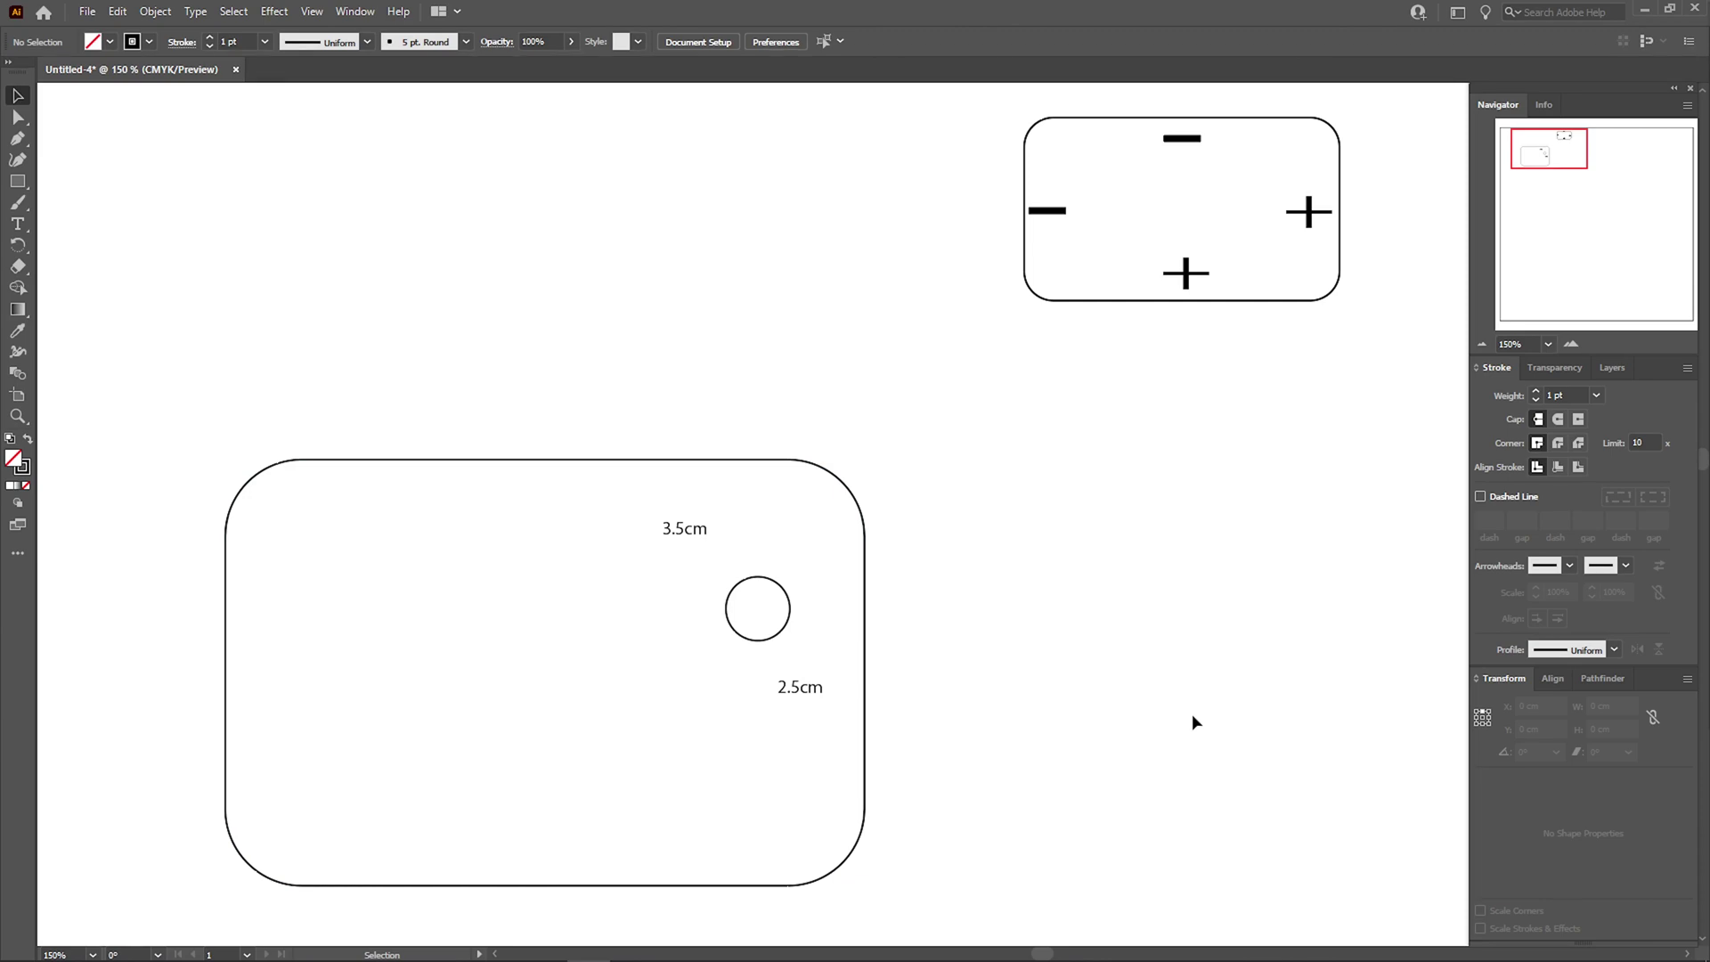
Swap the fill and stroke colours and zoom out to view the whole page
key("shift+x")
key("ctrl+minus")
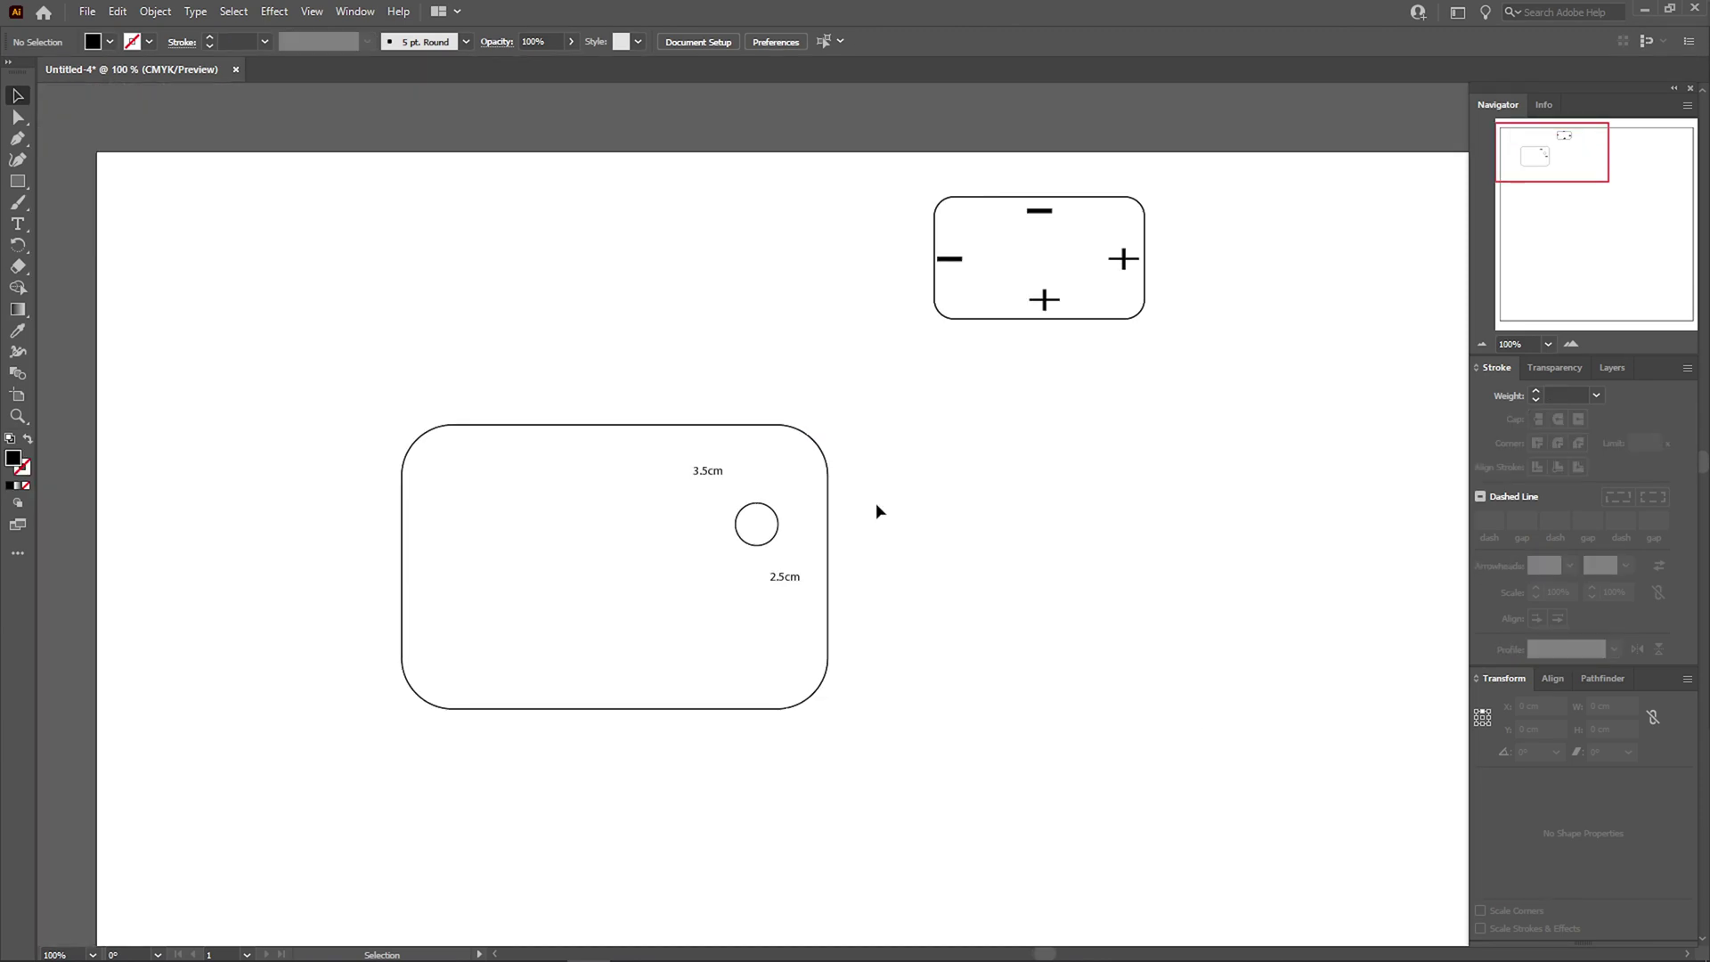